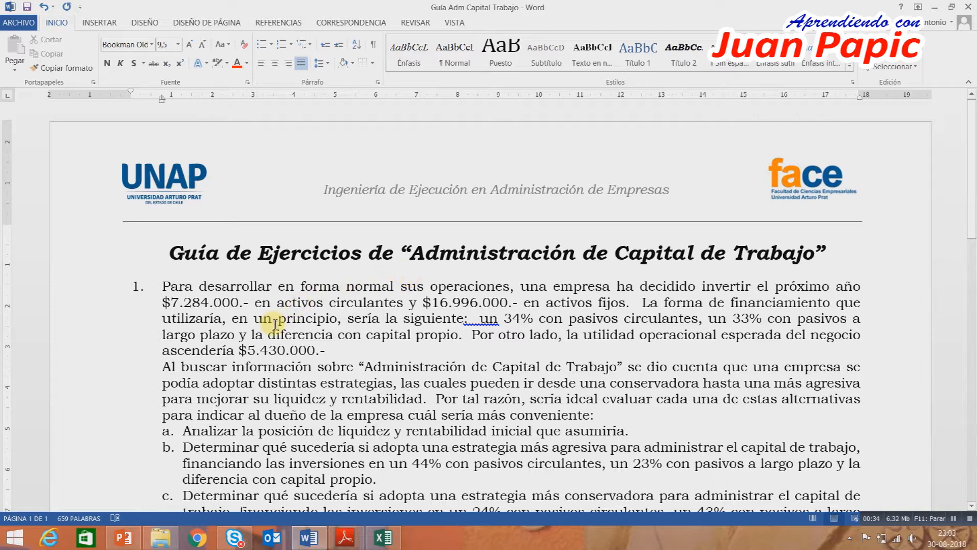
# Read exercise 1, then switch to Excel and float the Formato Adm Capital Trabajo window, made taller, beneath the exercise's opening lines.
pyautogui.scroll(-1, 275, 322)
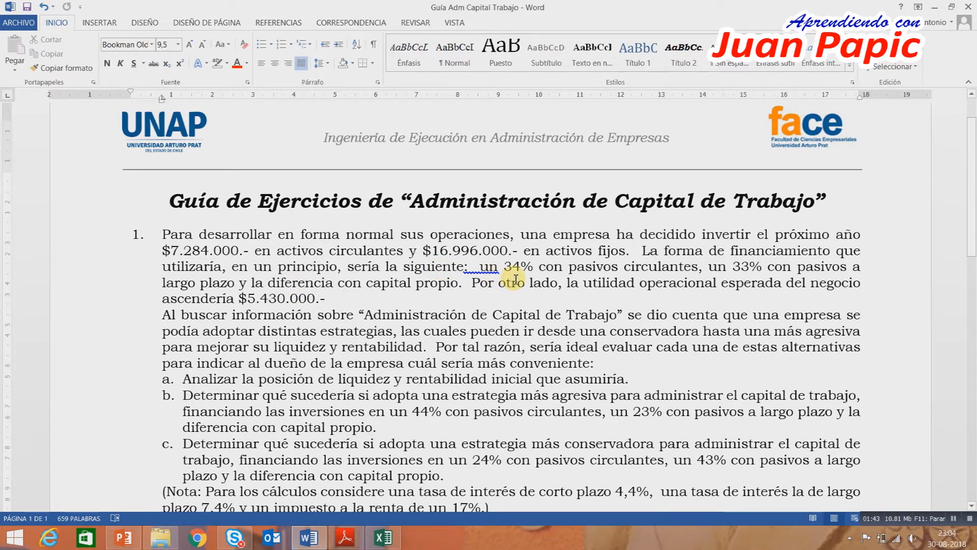
pyautogui.scroll(-2, 512, 277)
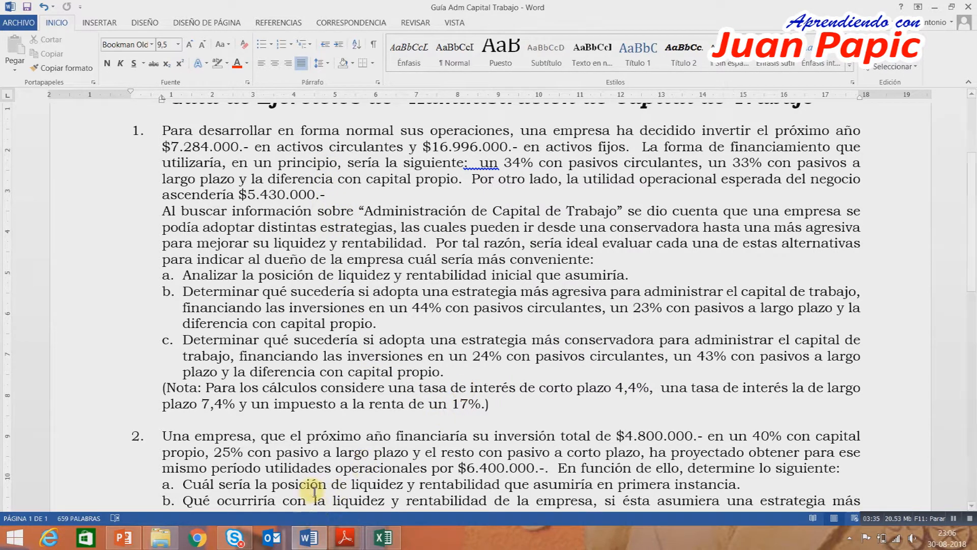
pyautogui.click(382, 538)
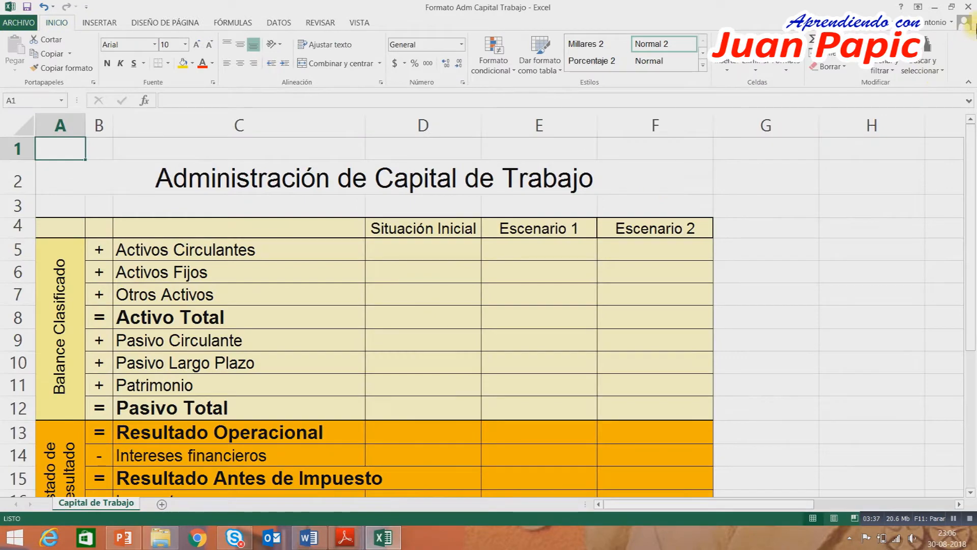
pyautogui.click(953, 6)
pyautogui.moveTo(443, 158); pyautogui.dragTo(585, 199)
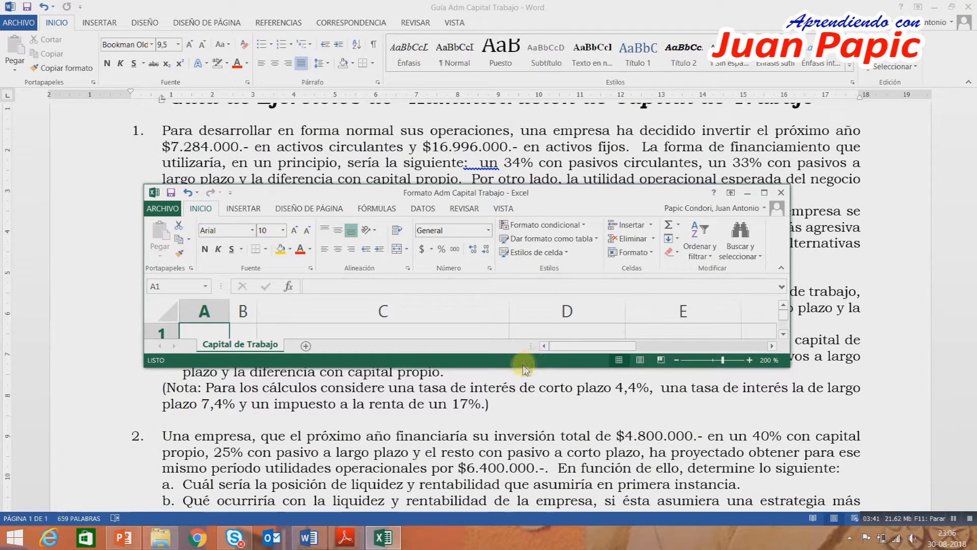
pyautogui.moveTo(520, 367); pyautogui.dragTo(513, 484)
# Enter 7284000 for Activos Circulantes in D5 and 16996000 for Activos Fijos in D6 under Situación Inicial.
pyautogui.scroll(-1, 603, 391)
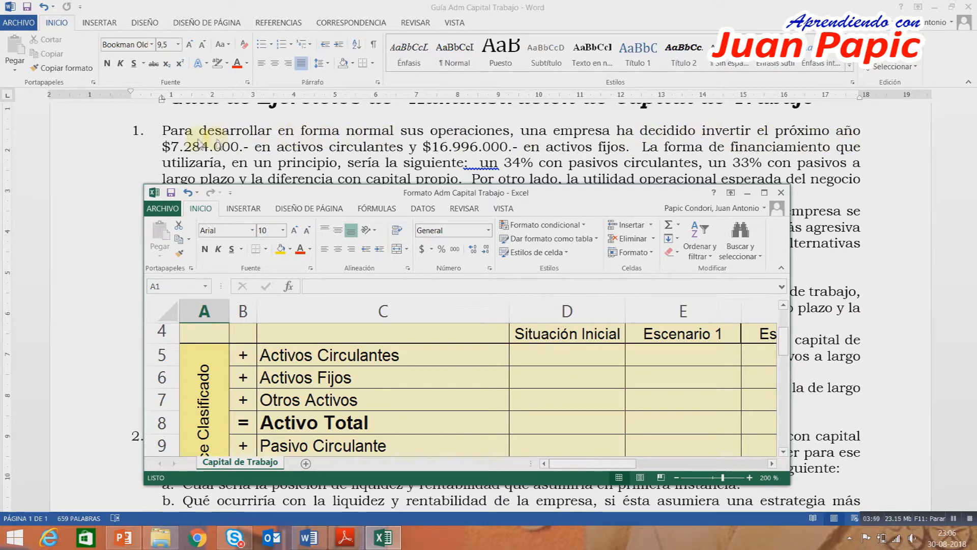
pyautogui.click(577, 356)
pyautogui.write('7284000')
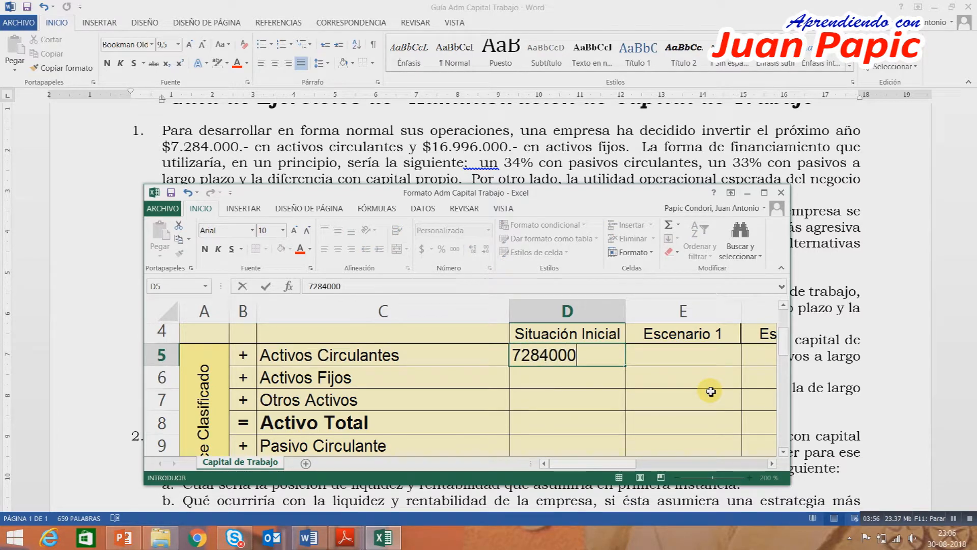
pyautogui.press('Return')
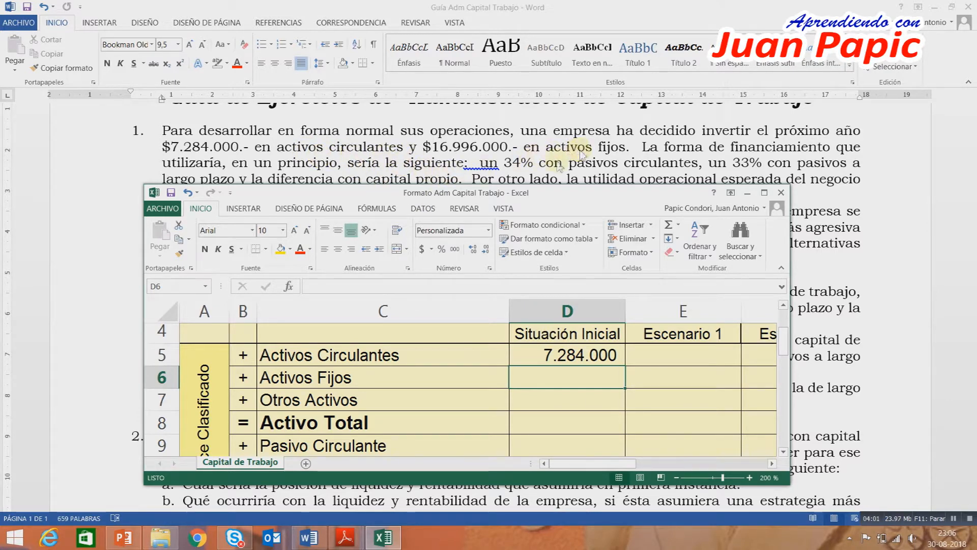
pyautogui.write('16')
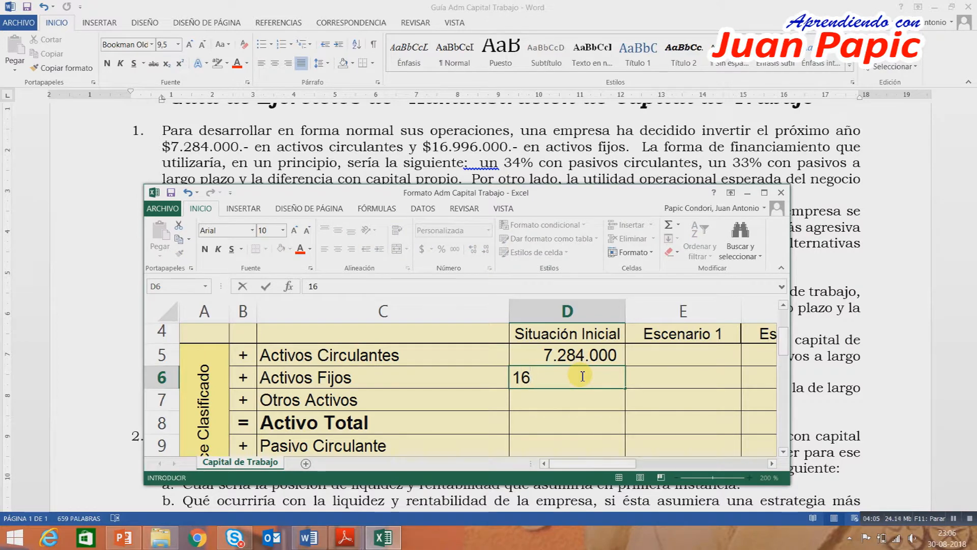
pyautogui.write('996000')
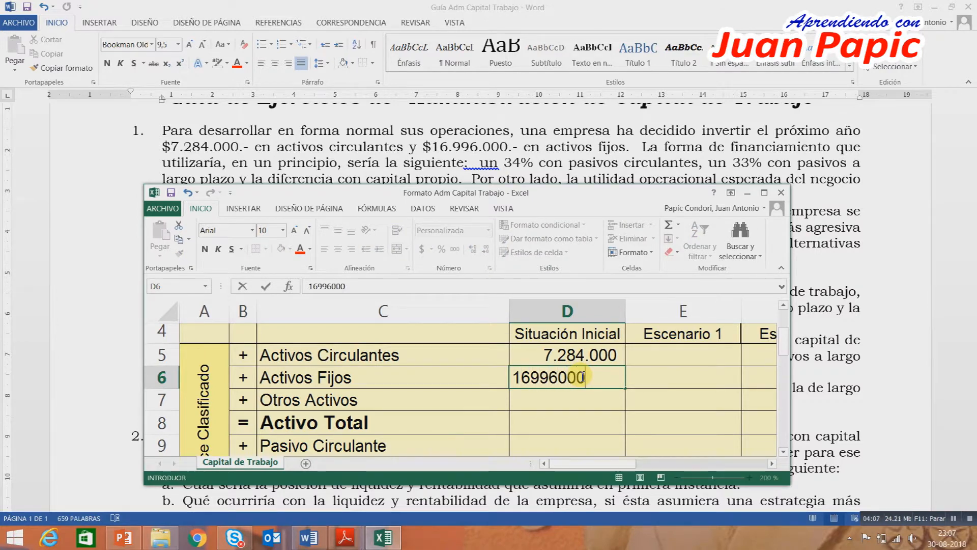
pyautogui.press('Return')
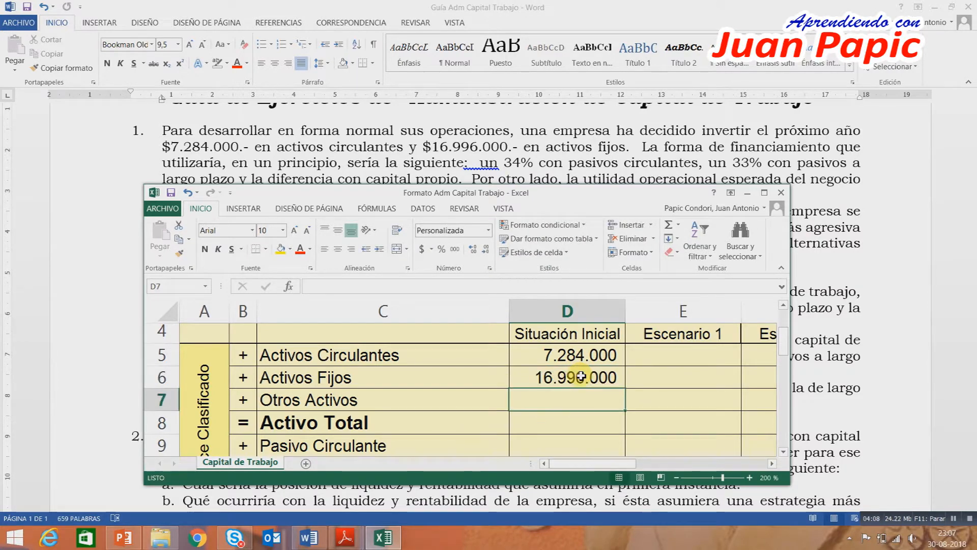
# Maximize the workbook and total the assets in the Activo Total cell D8 with =SUMA(D5:D7).
pyautogui.click(768, 192)
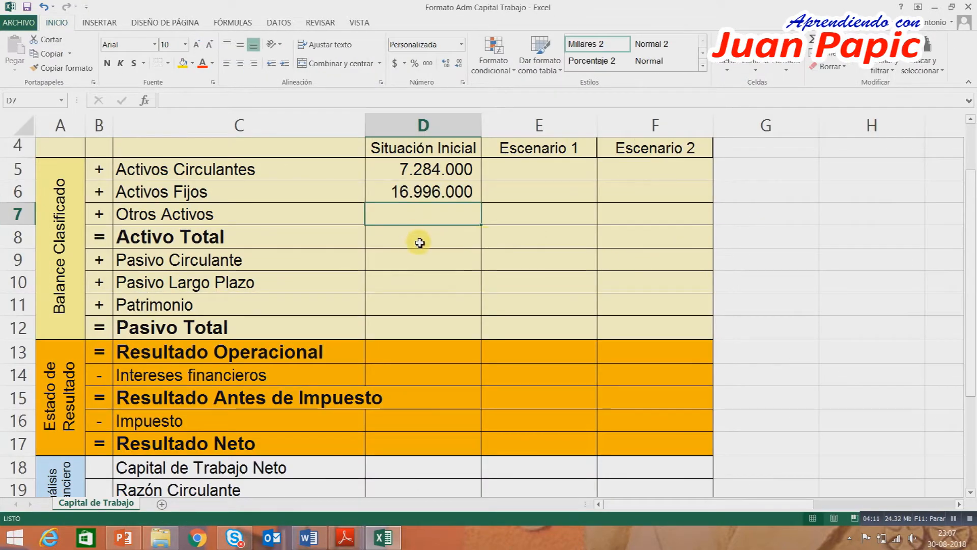
pyautogui.click(420, 242)
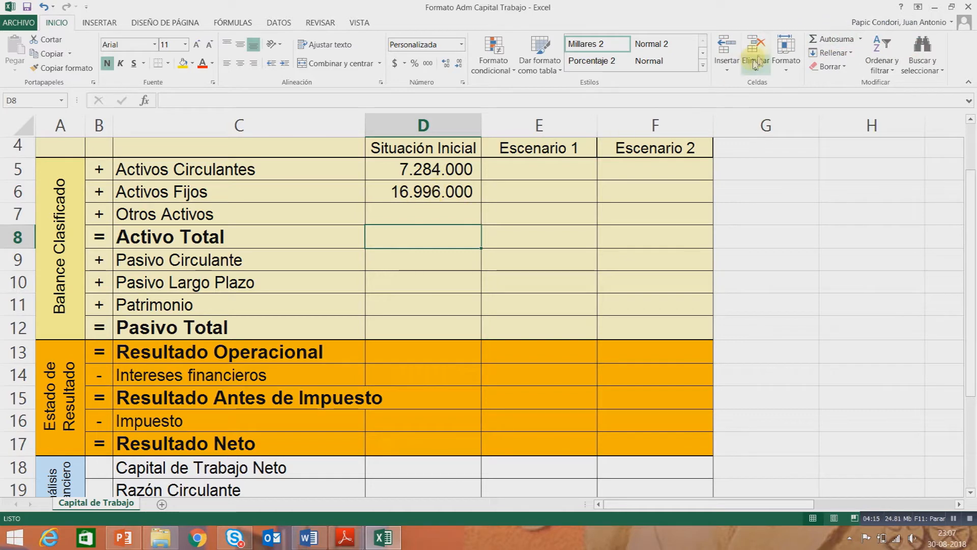
pyautogui.click(830, 39)
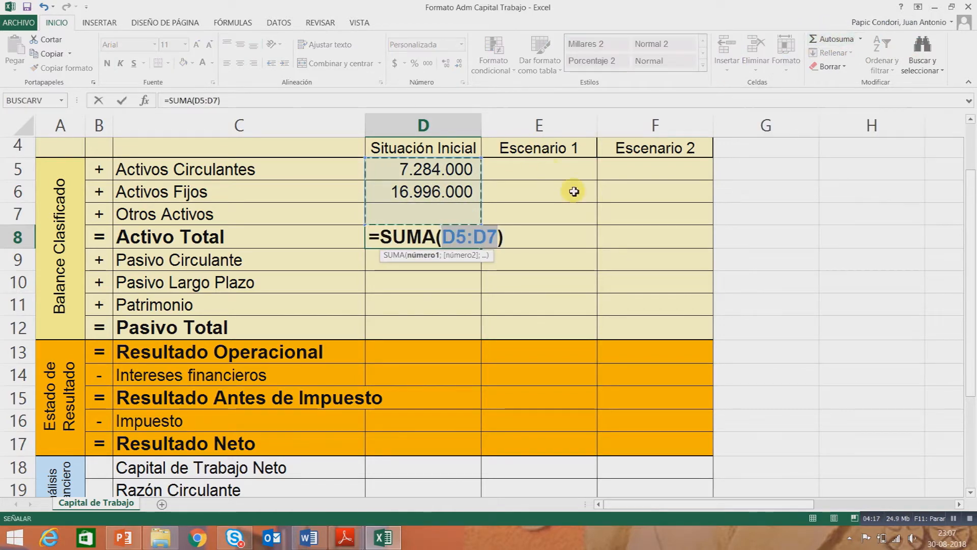
pyautogui.press('Return')
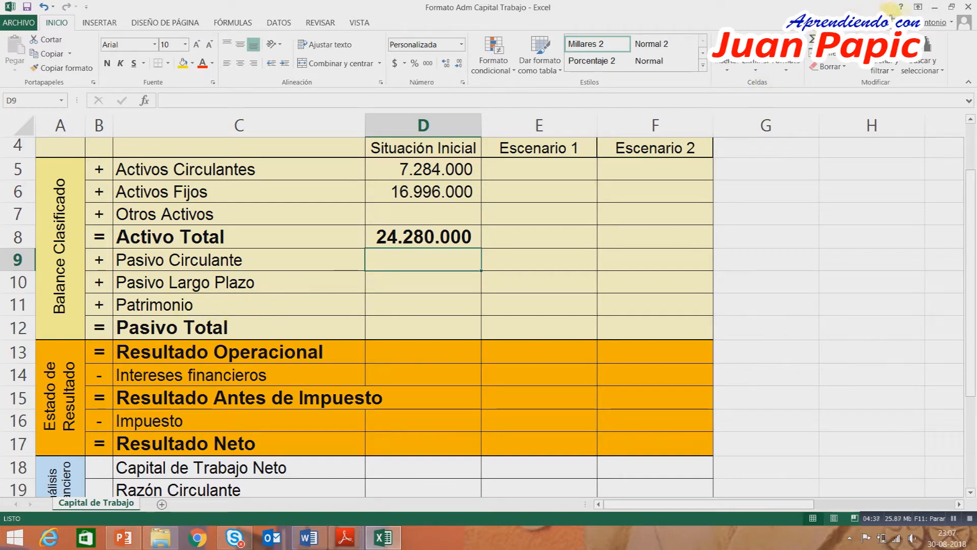
# Lower the floating workbook window to uncover the financing data, and insert a narrow blank column before Situación Inicial.
pyautogui.click(952, 7)
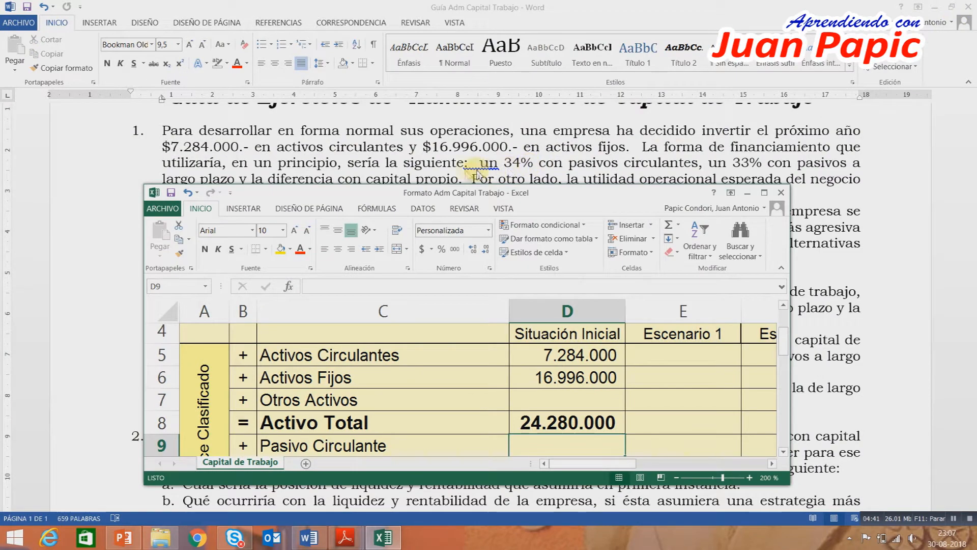
pyautogui.moveTo(418, 194); pyautogui.dragTo(420, 228)
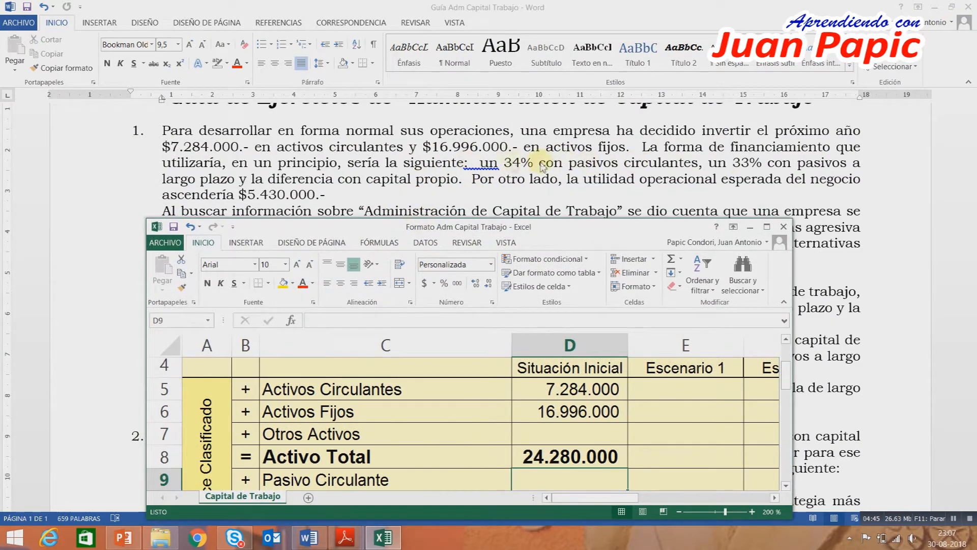
pyautogui.click(768, 228)
pyautogui.click(423, 125)
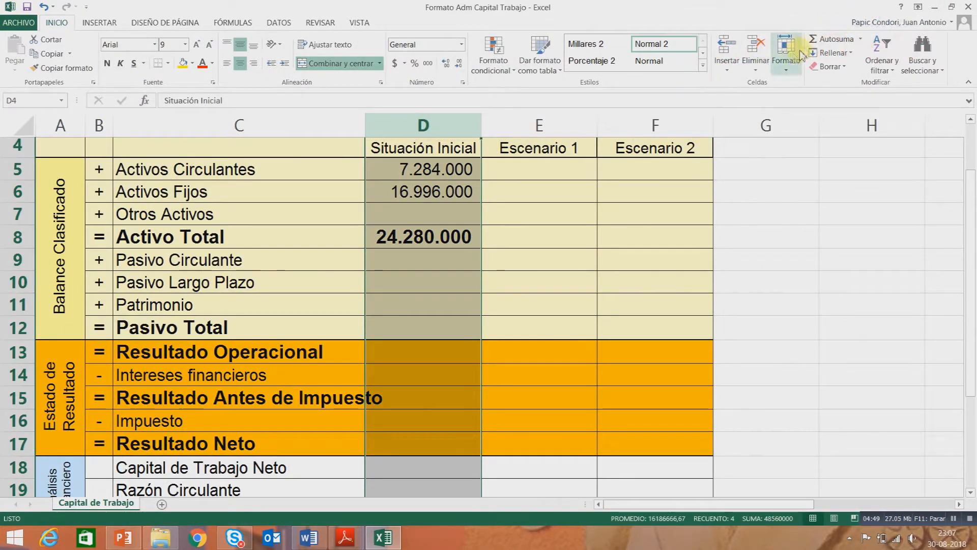
pyautogui.click(728, 50)
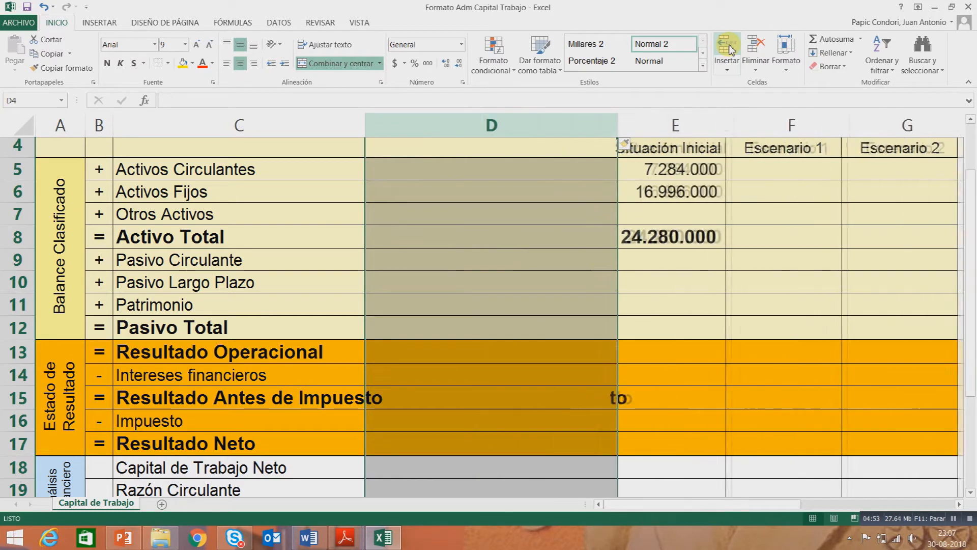
pyautogui.moveTo(617, 123); pyautogui.dragTo(428, 147)
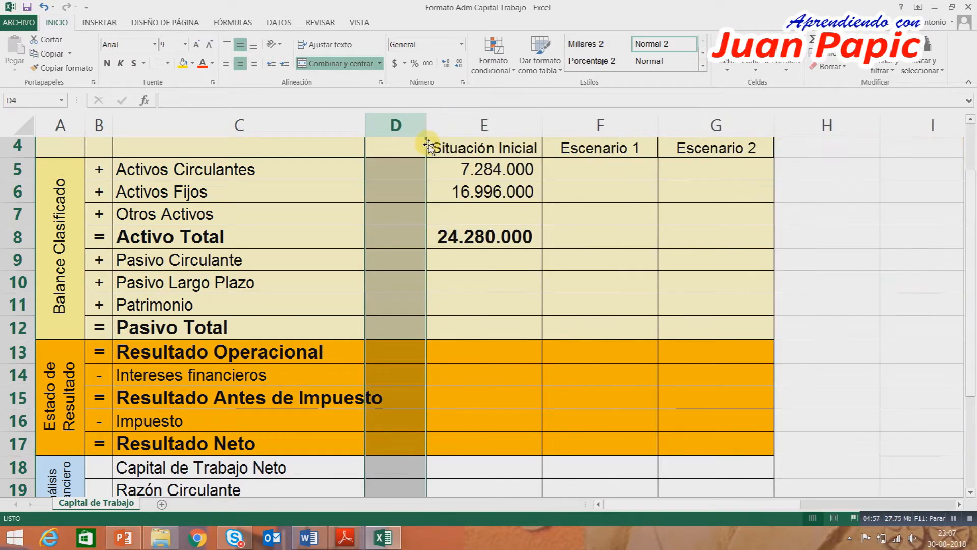
# Enter the financing shares in the new column D: 34% for Pasivo Circulante in D9 and 33% for Pasivo Largo Plazo in D10.
pyautogui.click(497, 260)
pyautogui.click(395, 259)
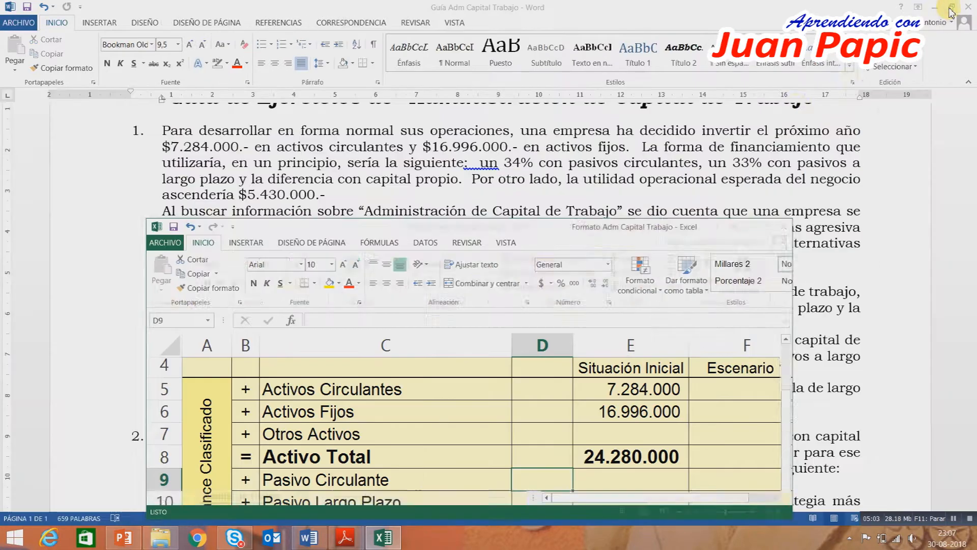
pyautogui.click(953, 8)
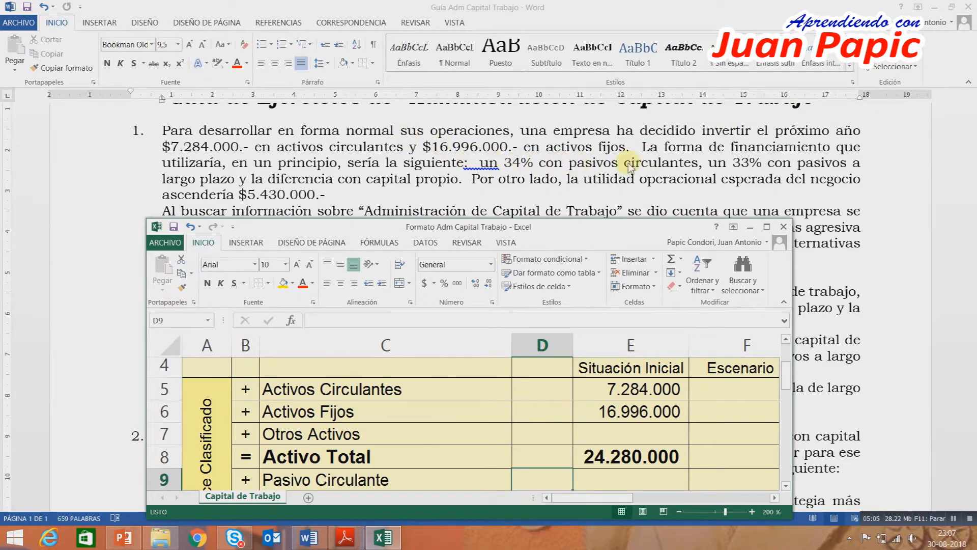
pyautogui.scroll(-1, 565, 356)
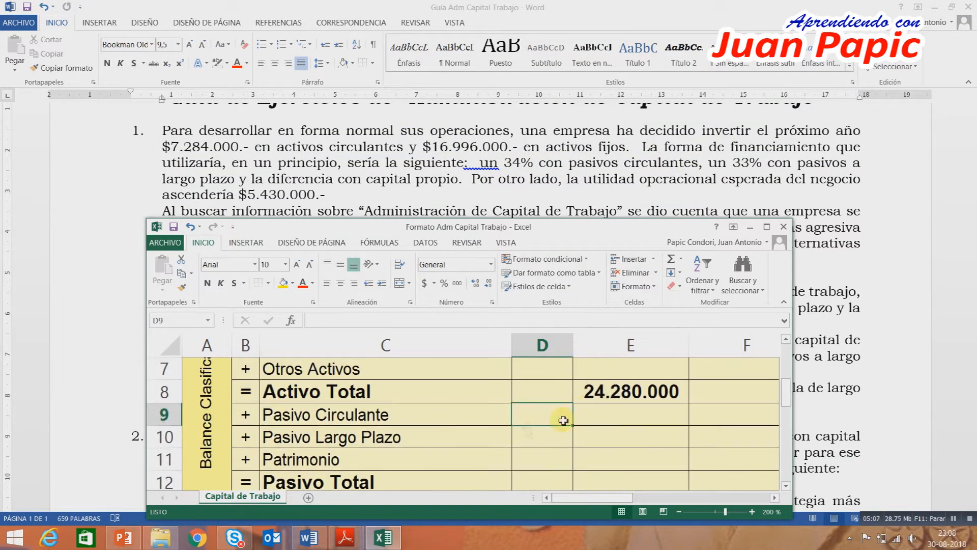
pyautogui.write('34')
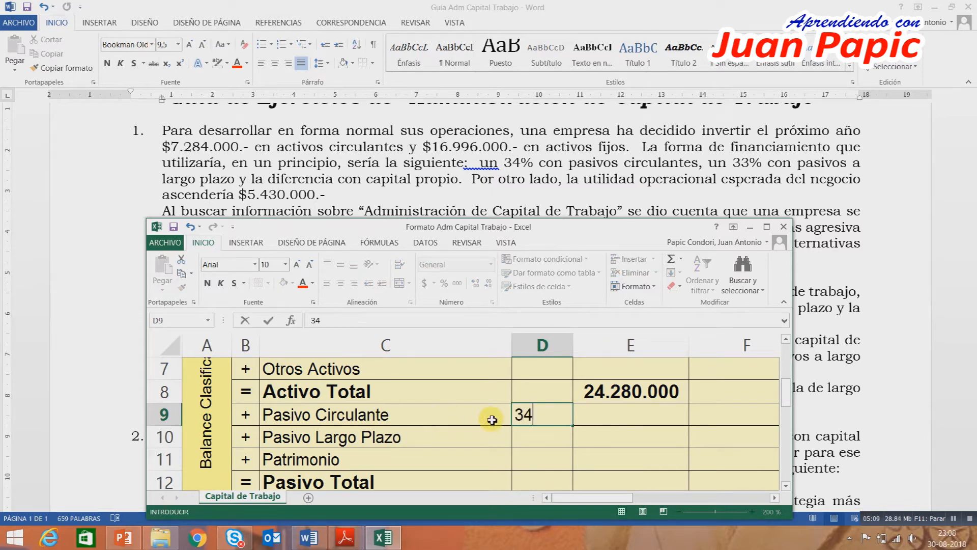
pyautogui.press('Return')
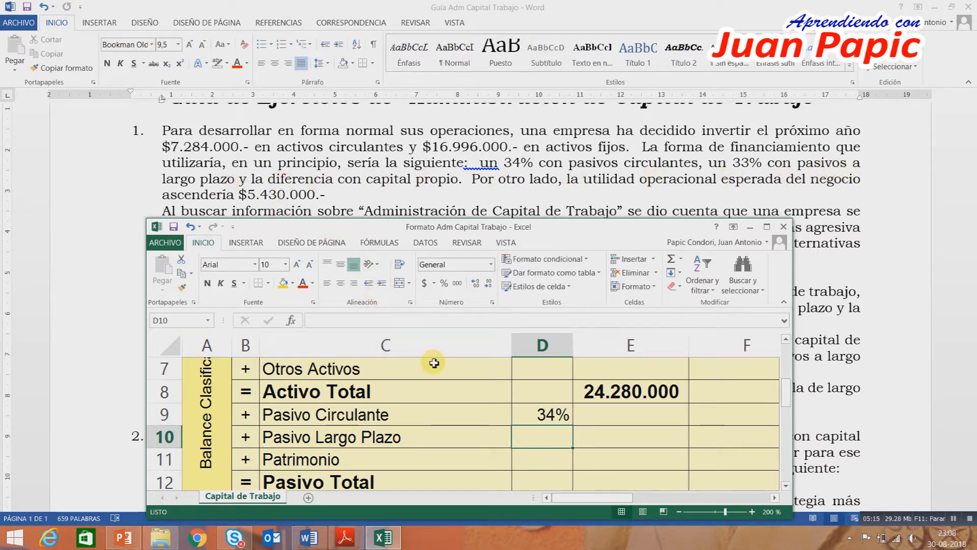
pyautogui.write('33')
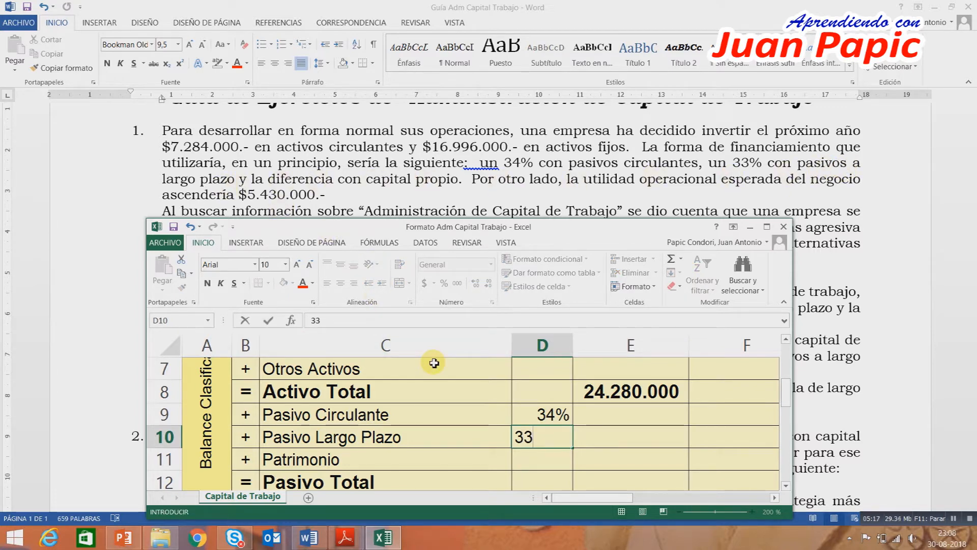
pyautogui.press('Return')
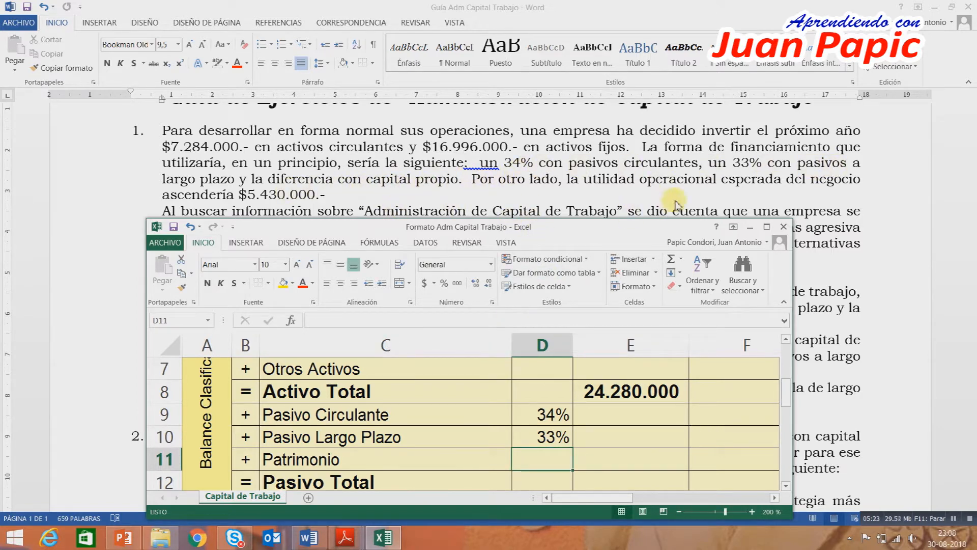
# Calculate the Patrimonio share in D11 with the formula =1-D9-D10.
pyautogui.click(767, 228)
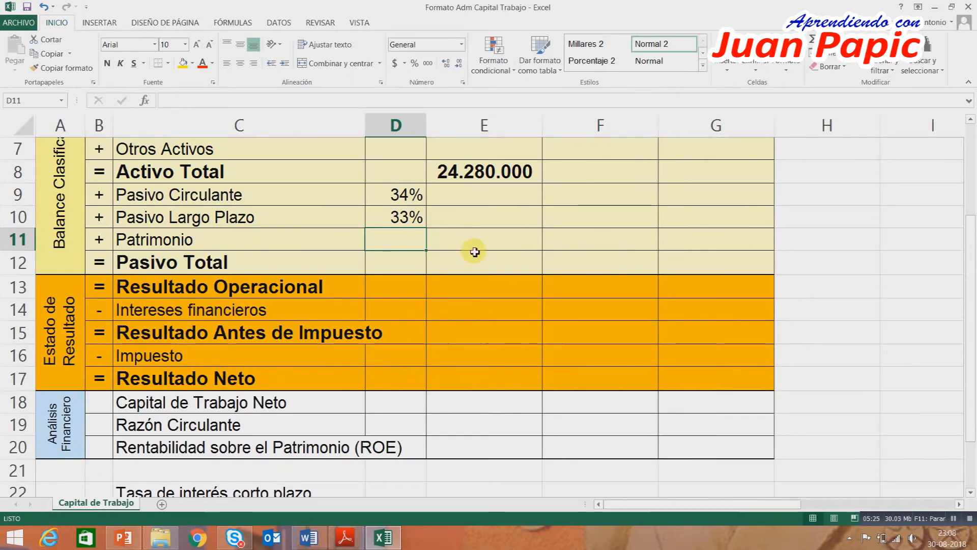
pyautogui.scroll(1, 465, 258)
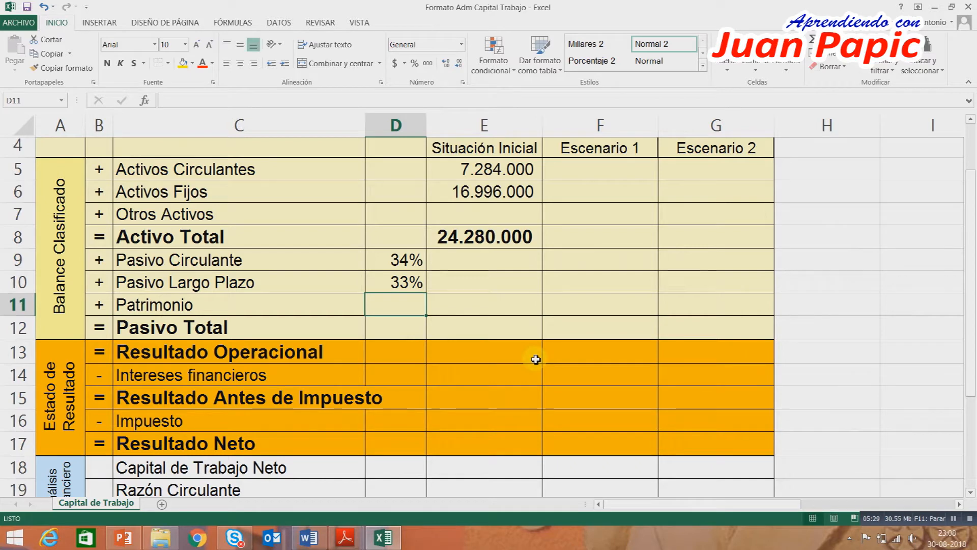
pyautogui.write('=1-')
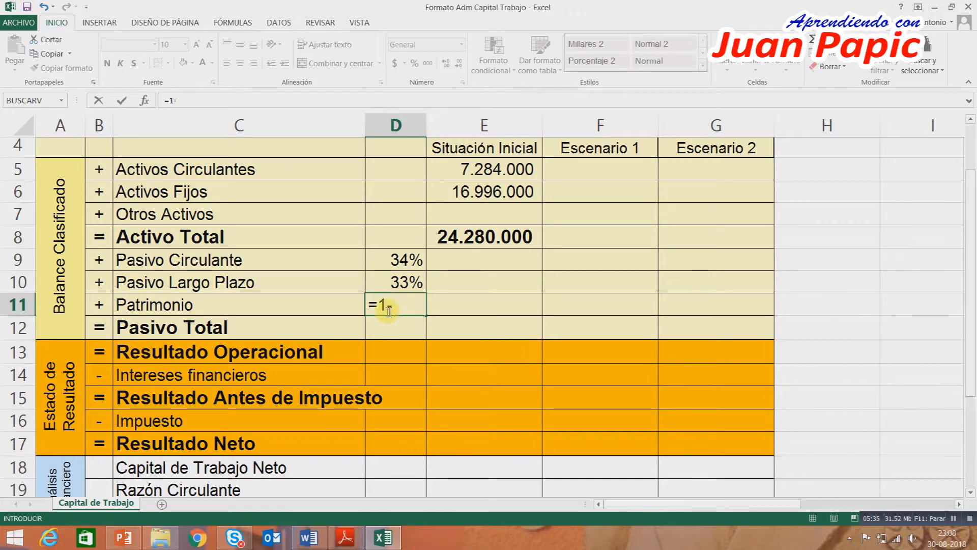
pyautogui.click(407, 265)
pyautogui.write('-')
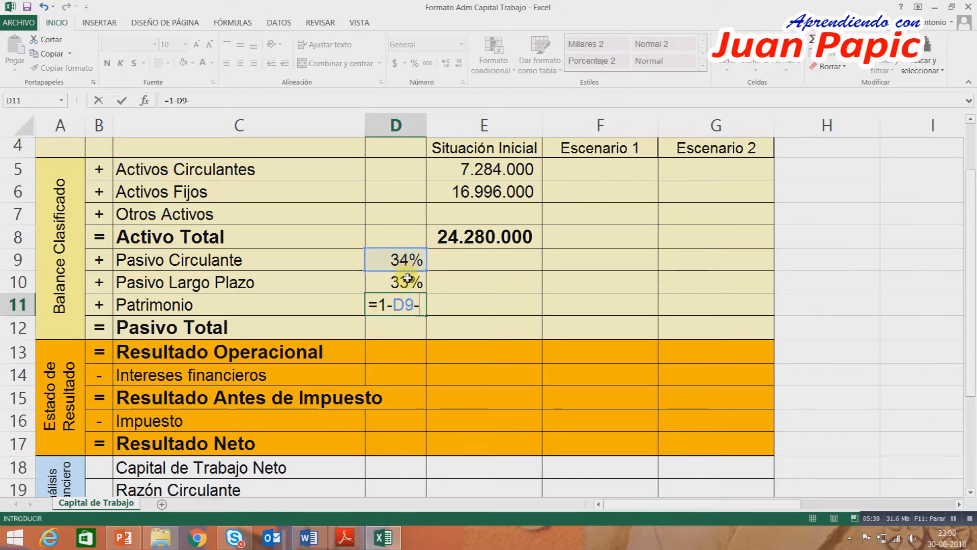
pyautogui.click(408, 280)
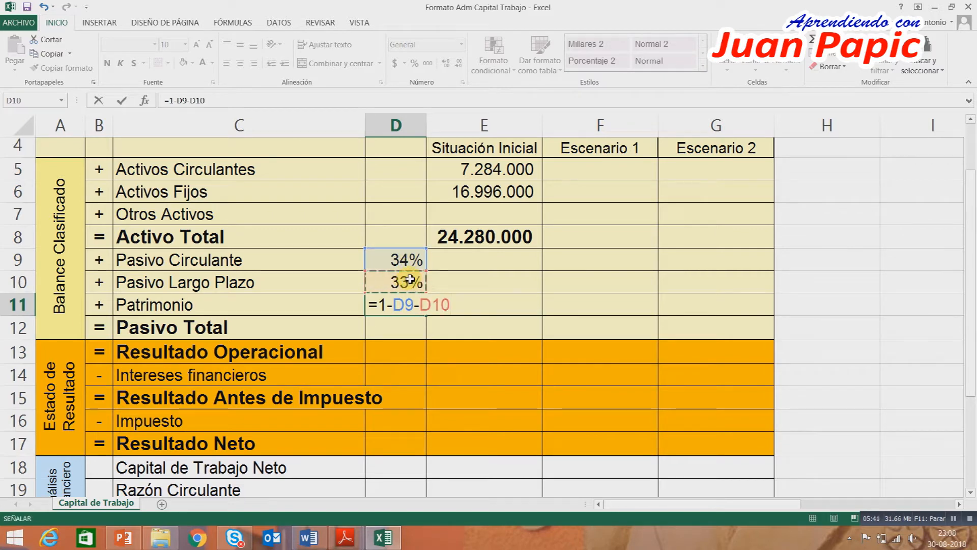
pyautogui.press('Return')
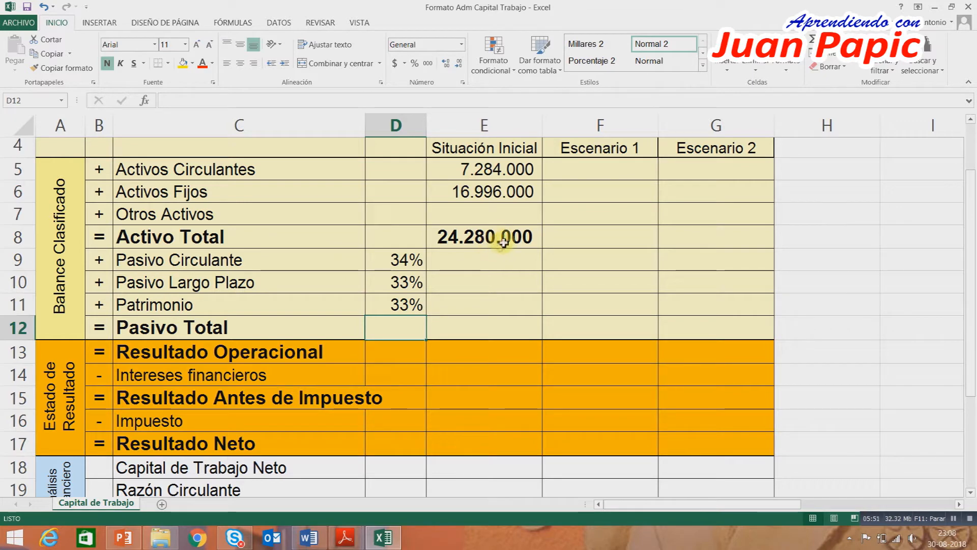
# Calculate the initial Pasivo Circulante in E9 with the formula =REDONDEAR($E$8*D9;0).
pyautogui.click(497, 262)
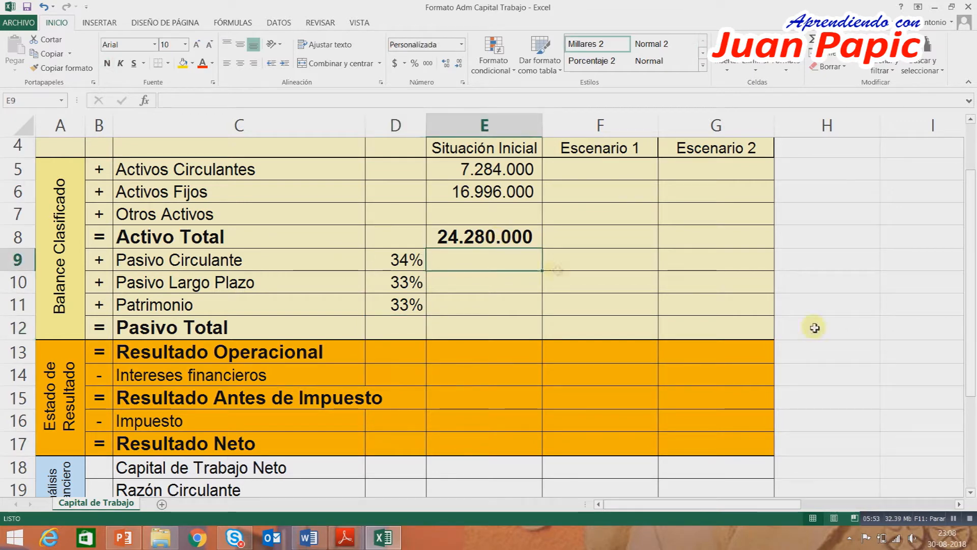
pyautogui.write('=')
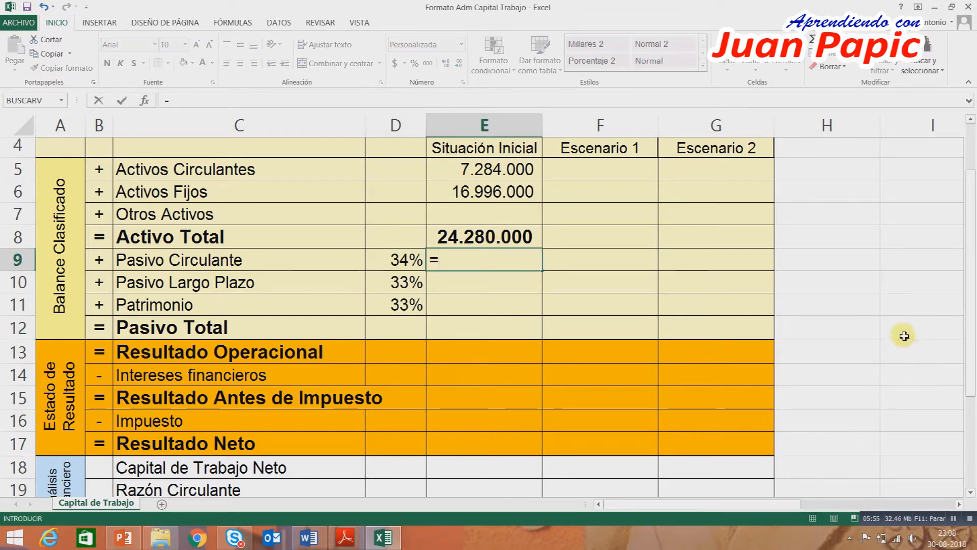
pyautogui.write('redon')
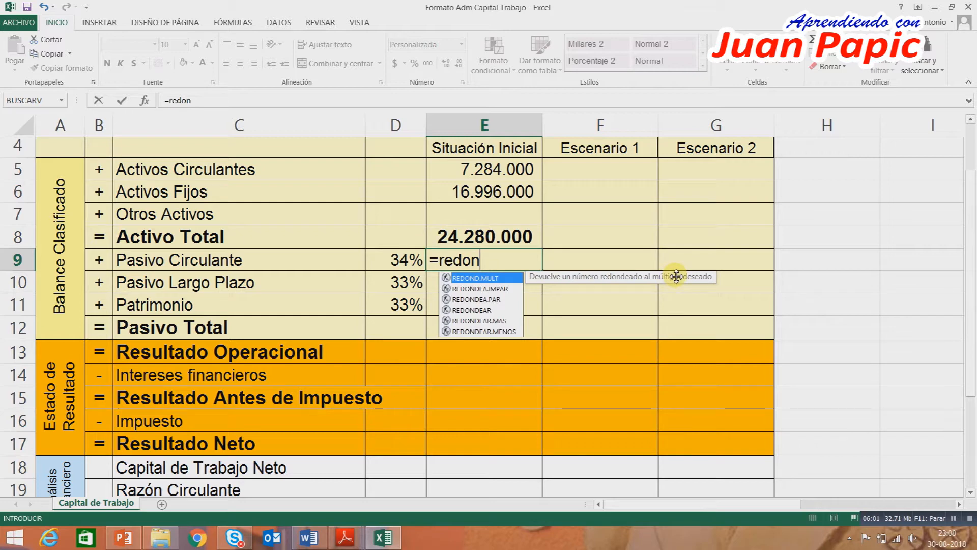
pyautogui.write('dear(')
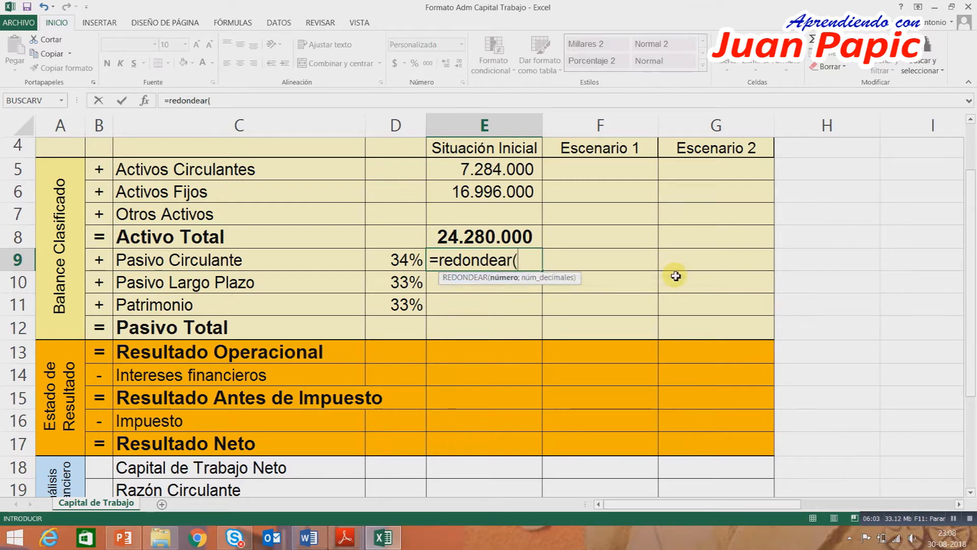
pyautogui.click(499, 237)
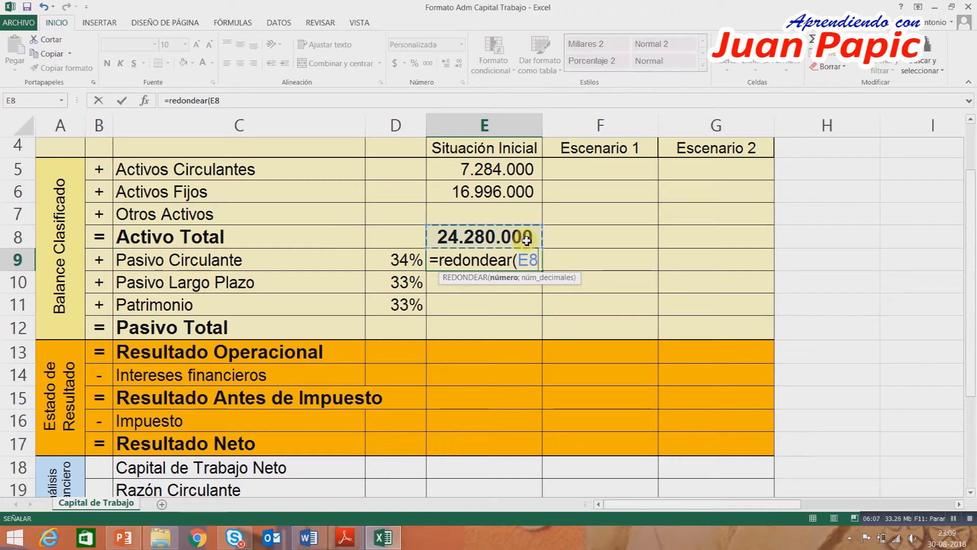
pyautogui.press('F4')
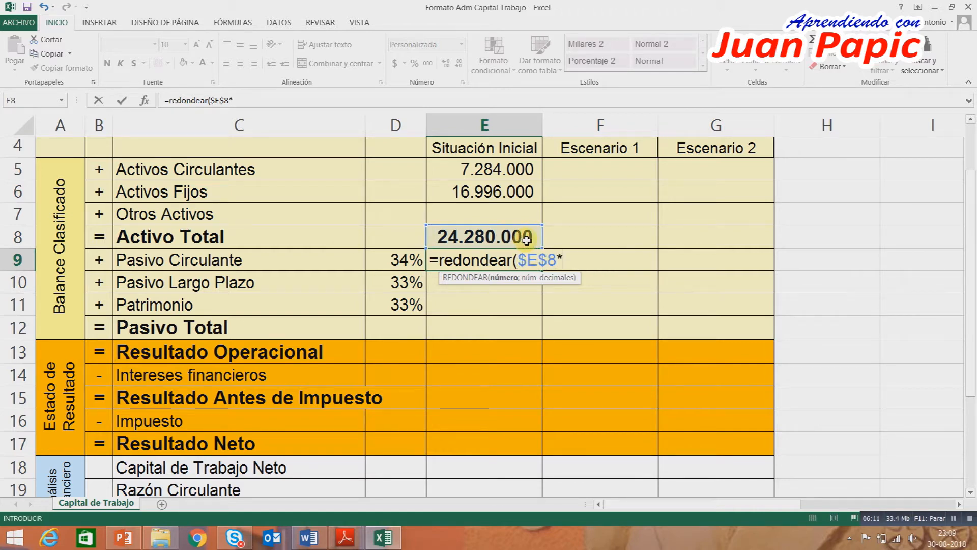
pyautogui.click(382, 258)
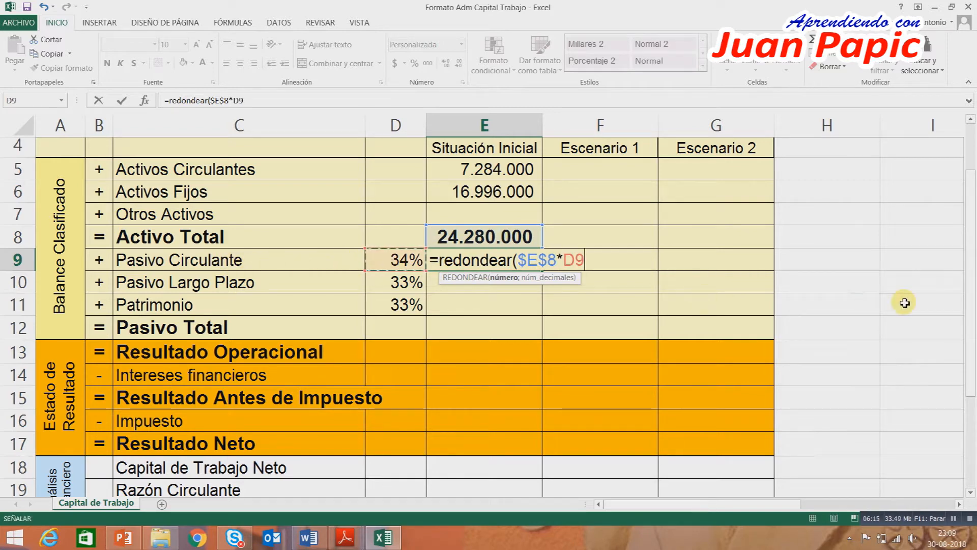
pyautogui.write(';')
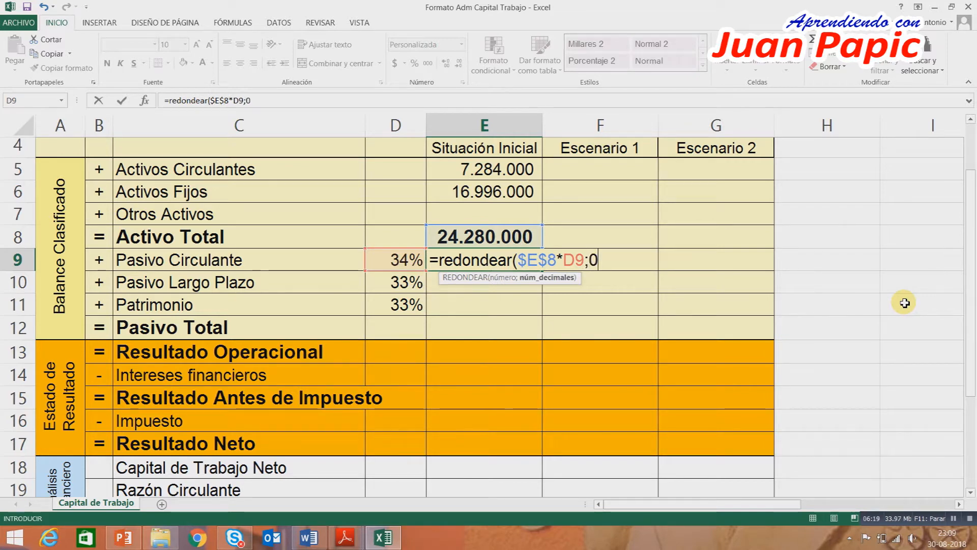
pyautogui.write('0)')
pyautogui.press('Return')
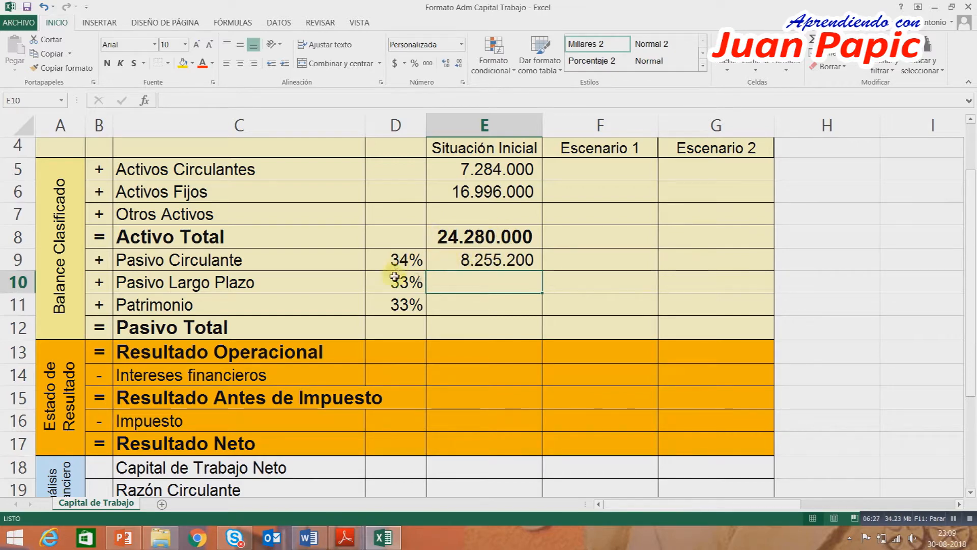
# Copy the E9 rounding formula down through E11 and total the financing in Pasivo Total cell E12 with =SUMA(E9:E11).
pyautogui.click(481, 261)
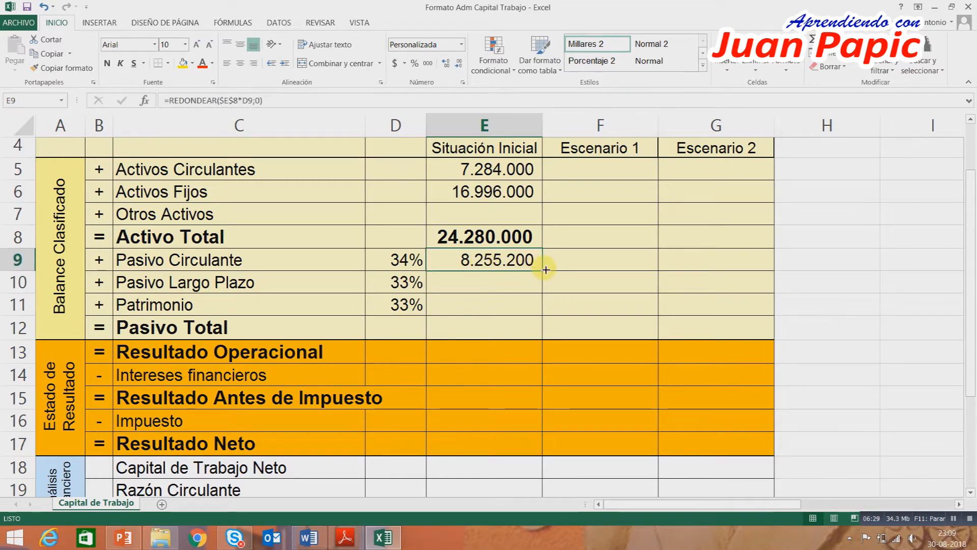
pyautogui.moveTo(542, 270); pyautogui.dragTo(534, 310)
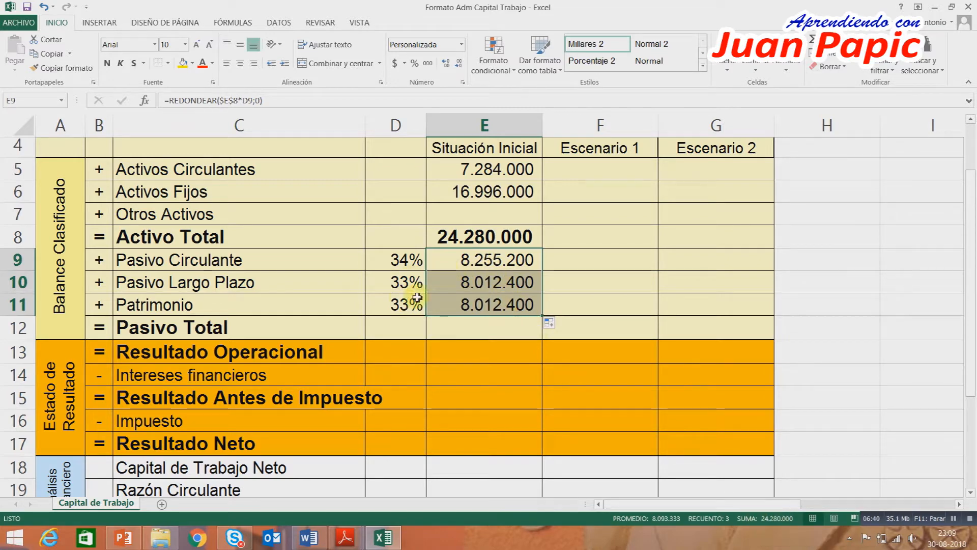
pyautogui.click(479, 324)
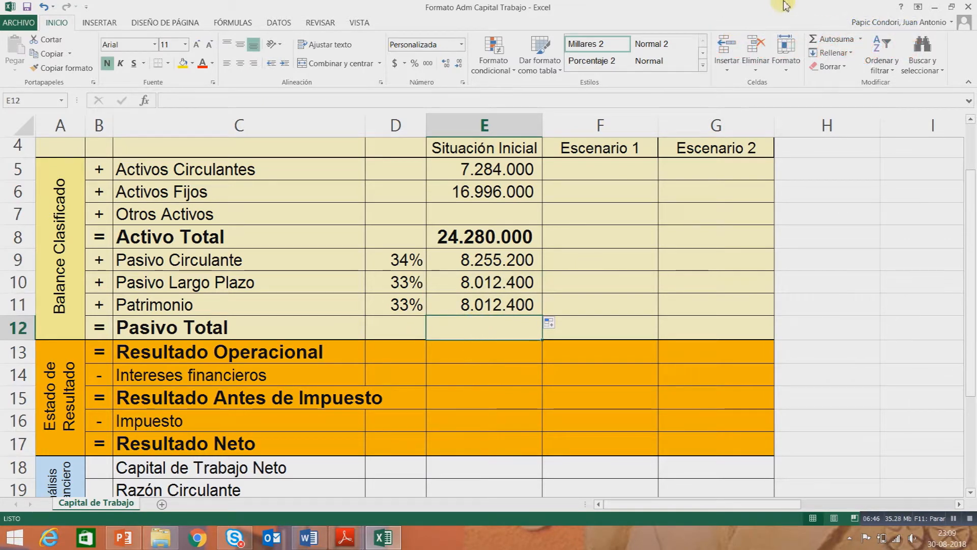
pyautogui.click(830, 38)
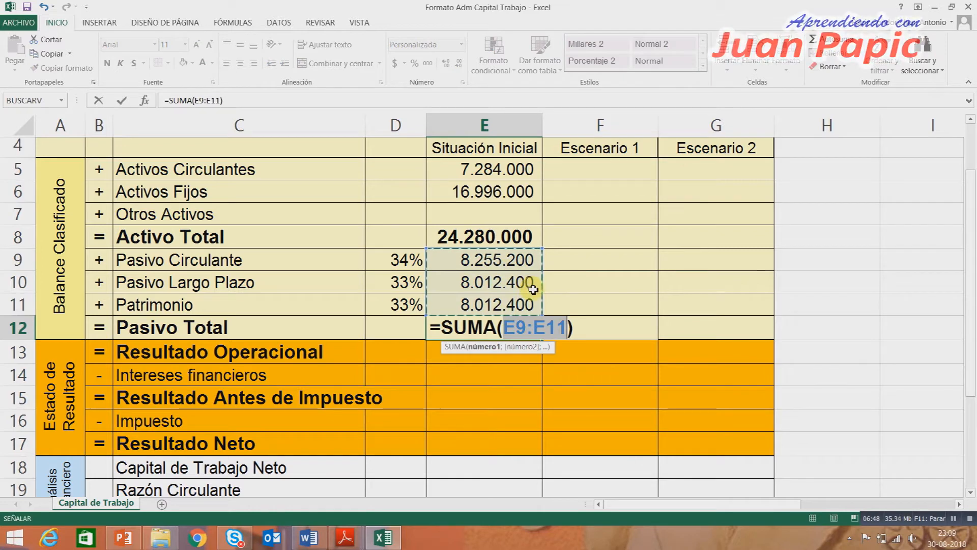
pyautogui.press('Return')
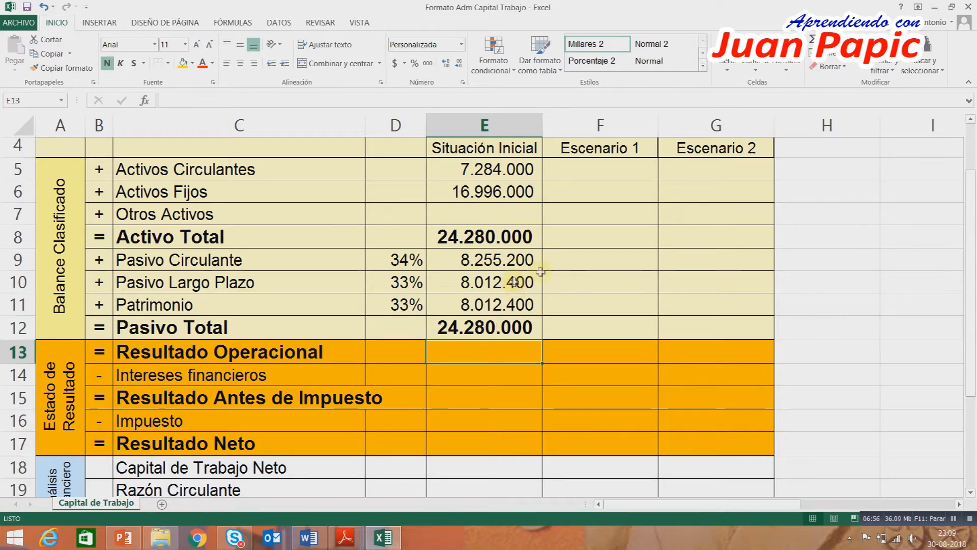
# Restore the workbook to a floating window over the Word guide and enter 5.430.000 as Resultado Operacional in E13.
pyautogui.scroll(1, 541, 272)
pyautogui.scroll(-2, 545, 271)
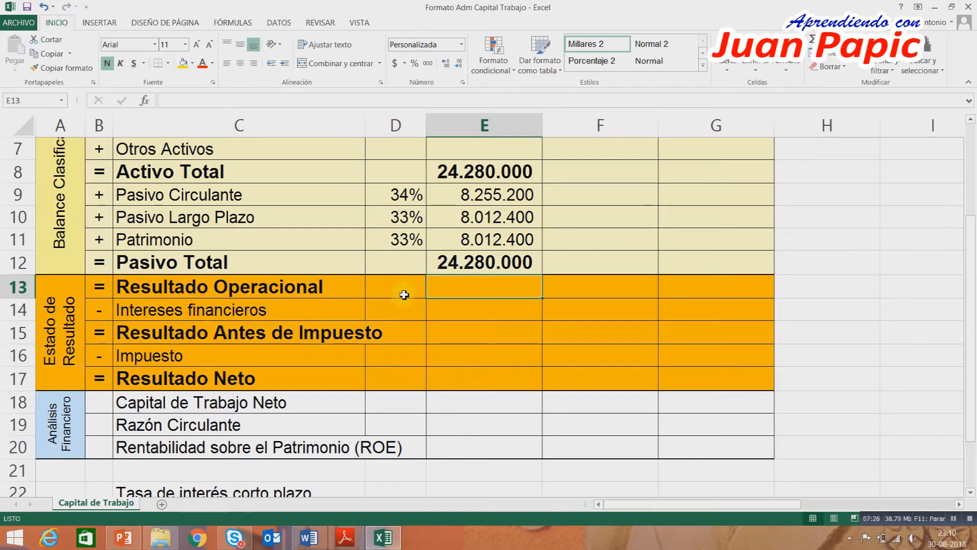
pyautogui.click(950, 8)
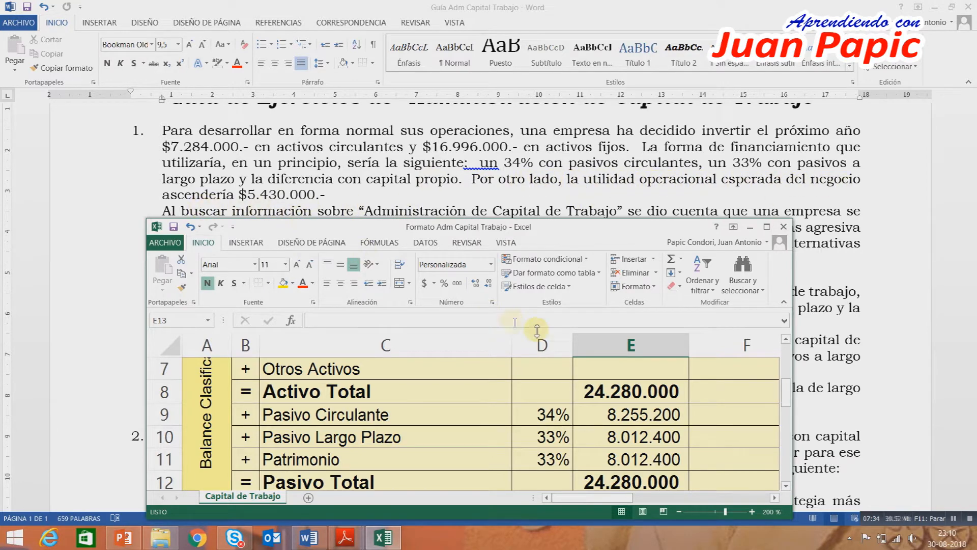
pyautogui.click(664, 406)
pyautogui.scroll(-3, 669, 408)
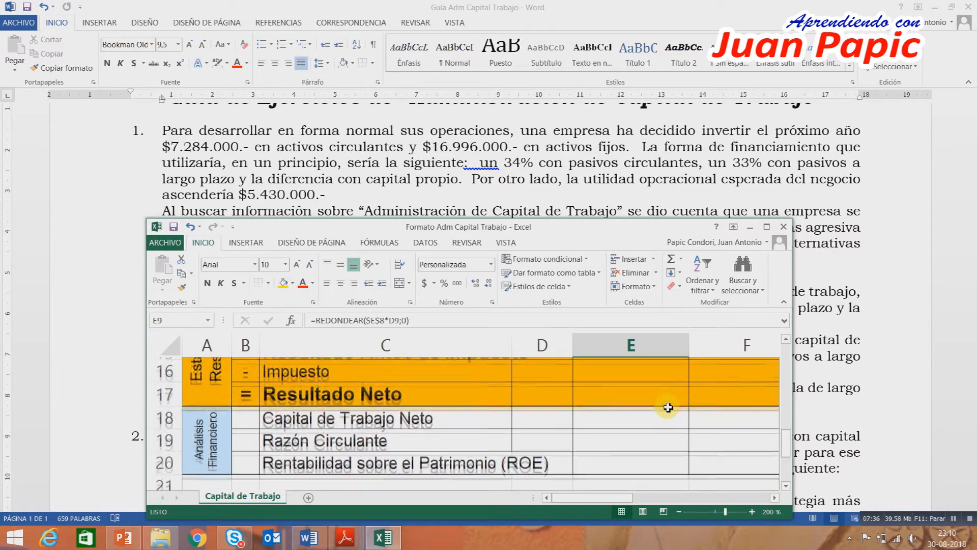
pyautogui.scroll(1, 668, 407)
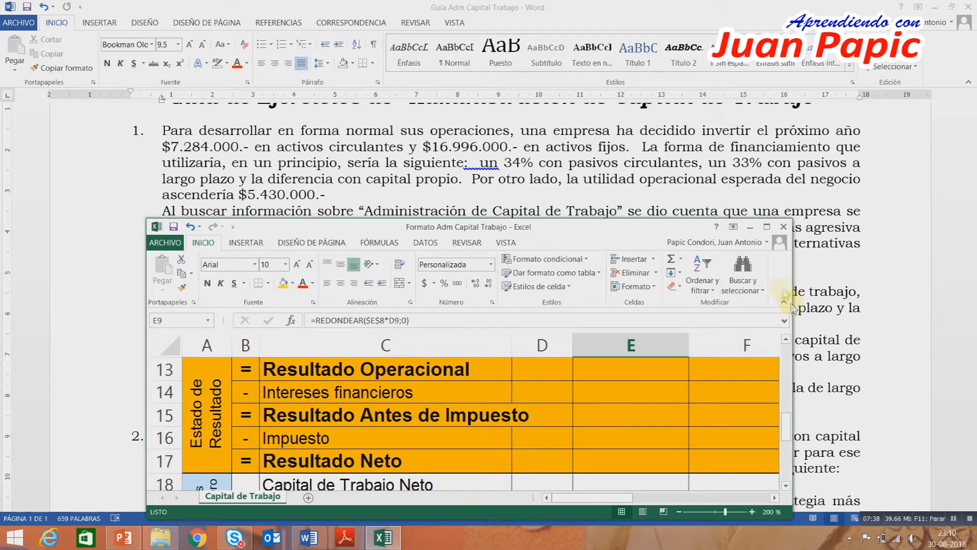
pyautogui.click(787, 340)
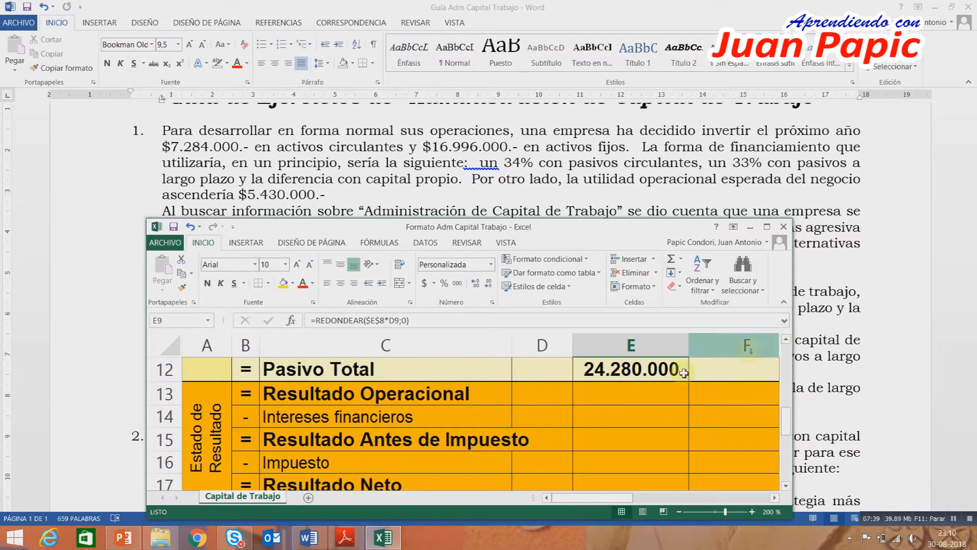
pyautogui.click(599, 394)
pyautogui.write('5430000')
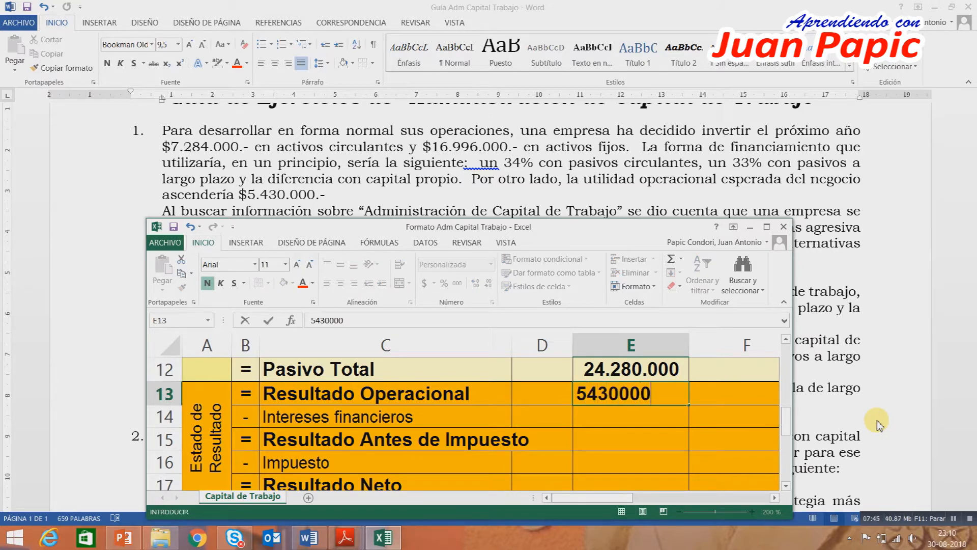
pyautogui.press('Return')
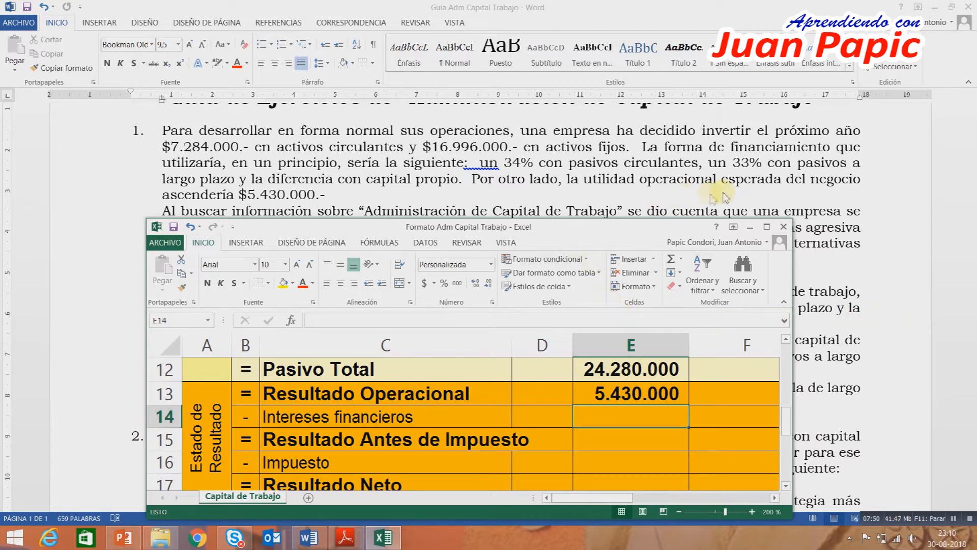
# Move the workbook window off the guide's rate note and enter 4,4% in D22, 7,4% in D23 and 17% in D24.
pyautogui.moveTo(623, 228); pyautogui.dragTo(620, 72)
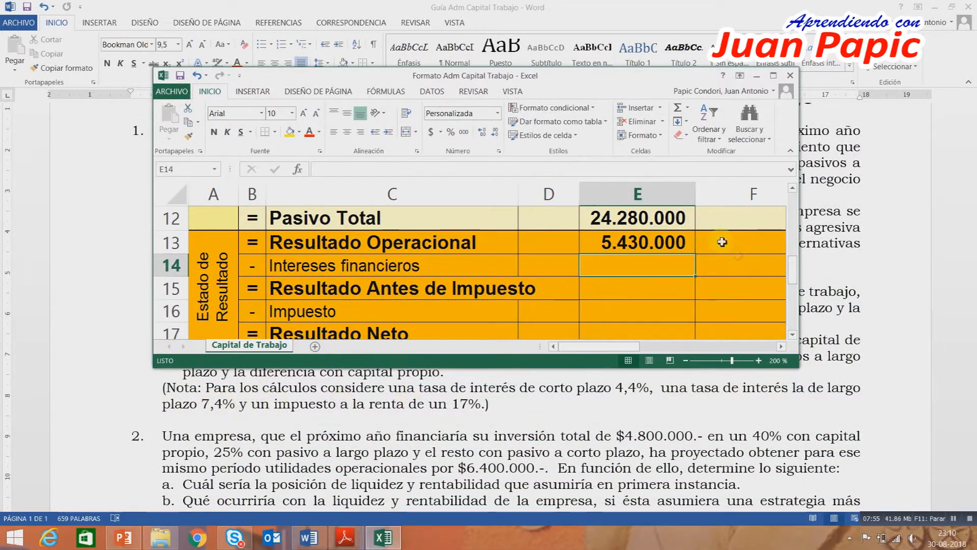
pyautogui.moveTo(792, 275); pyautogui.dragTo(784, 320)
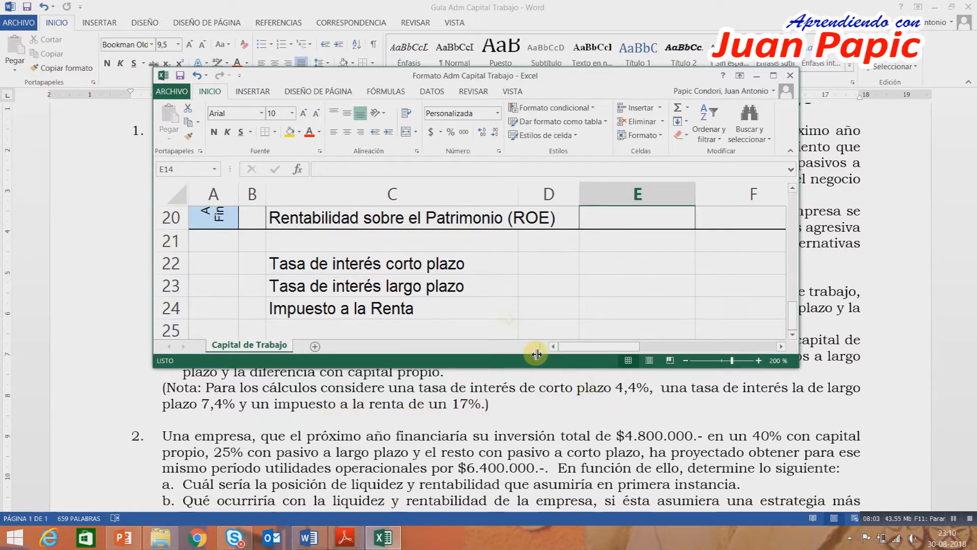
pyautogui.click(539, 268)
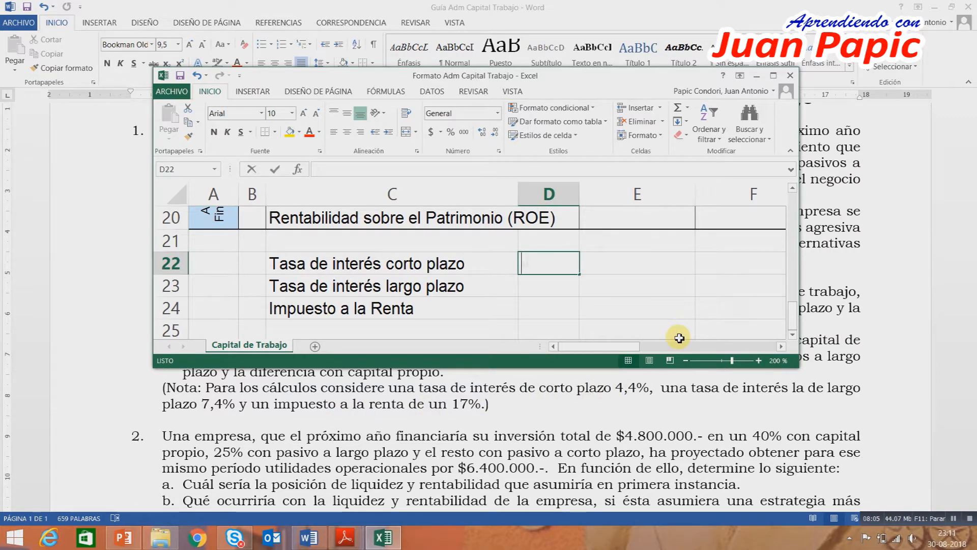
pyautogui.write('4,40')
pyautogui.write('%')
pyautogui.press('Return')
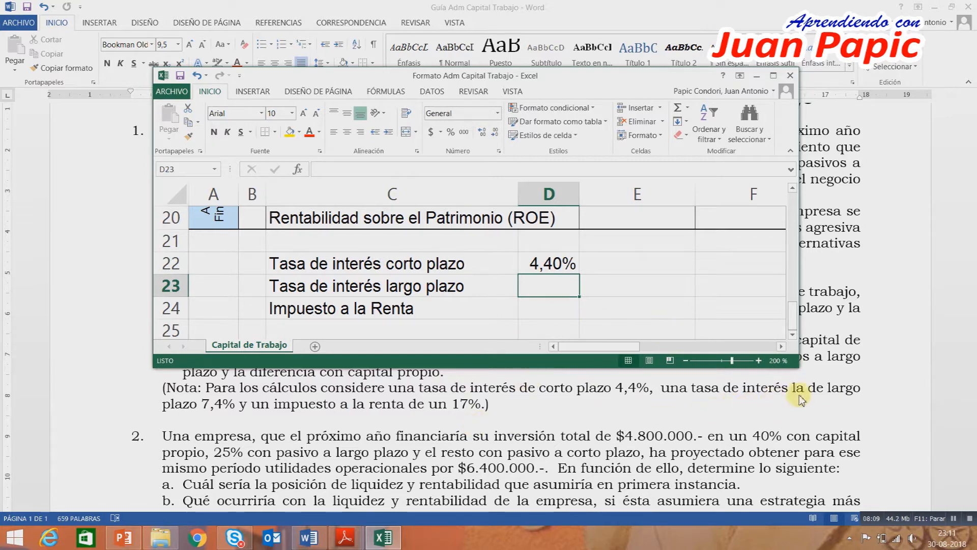
pyautogui.write('7,40%')
pyautogui.press('Return')
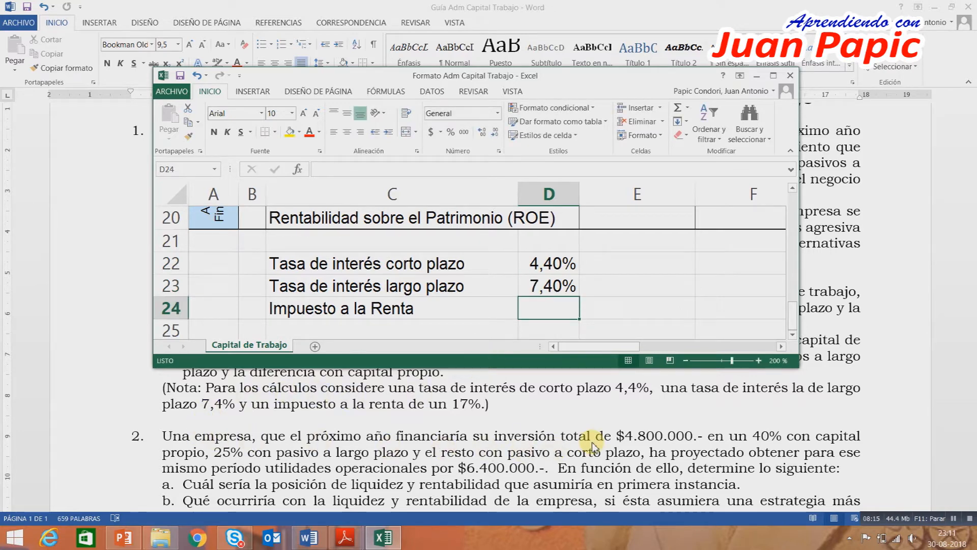
pyautogui.write('17')
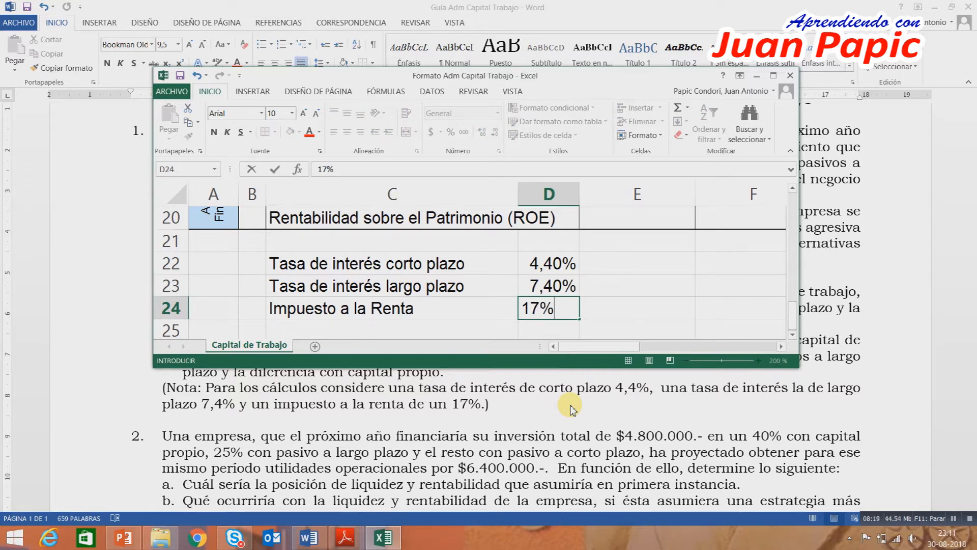
pyautogui.press('Return')
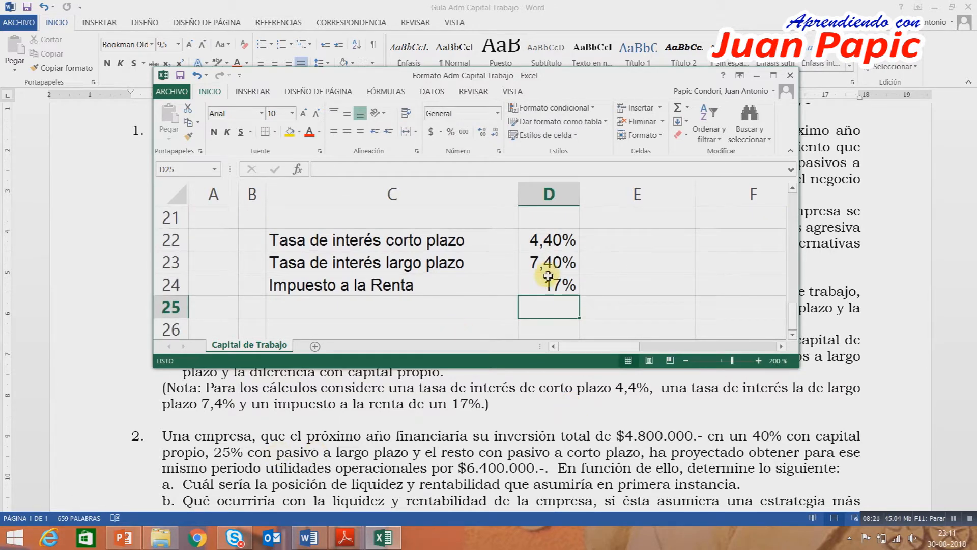
# Reduce the two interest rates in D22:D23 to one decimal place.
pyautogui.click(562, 244)
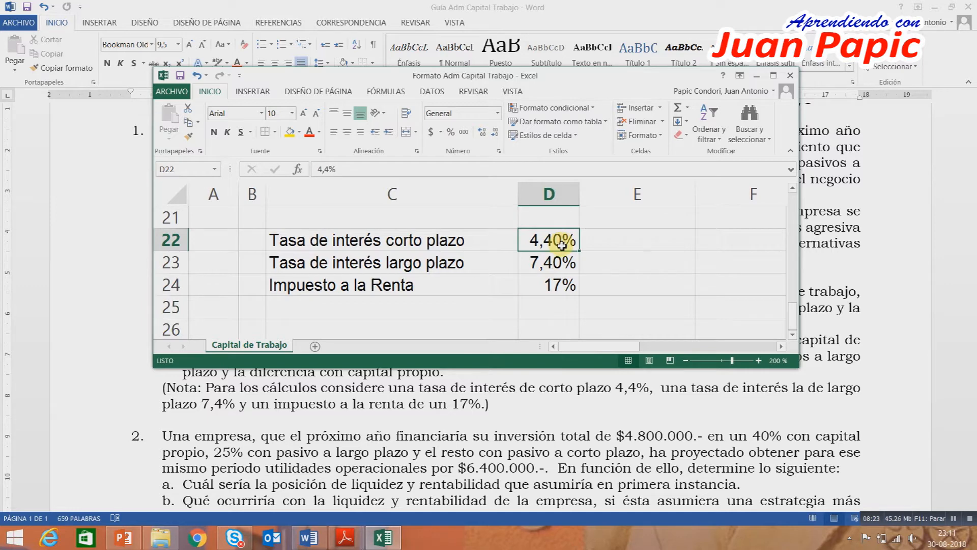
pyautogui.moveTo(562, 245); pyautogui.dragTo(565, 262)
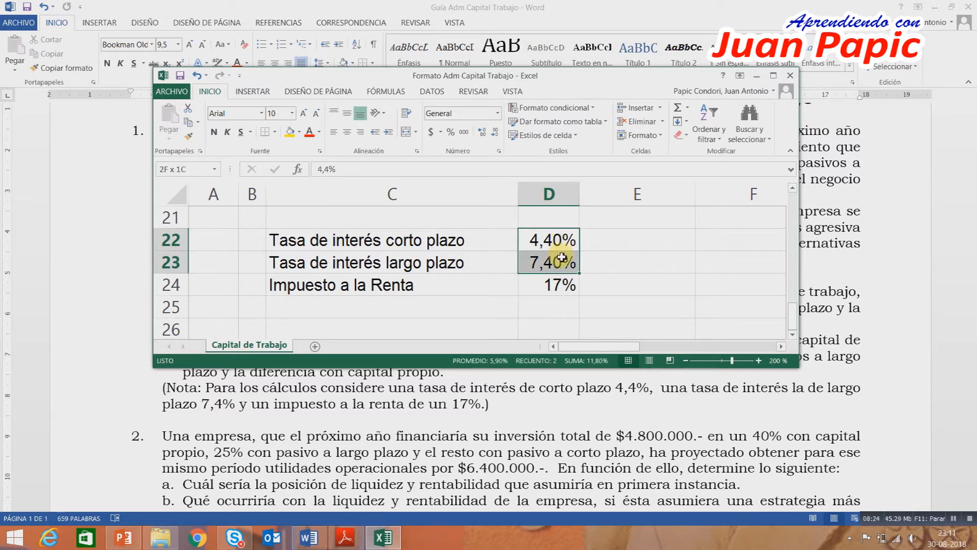
pyautogui.click(496, 132)
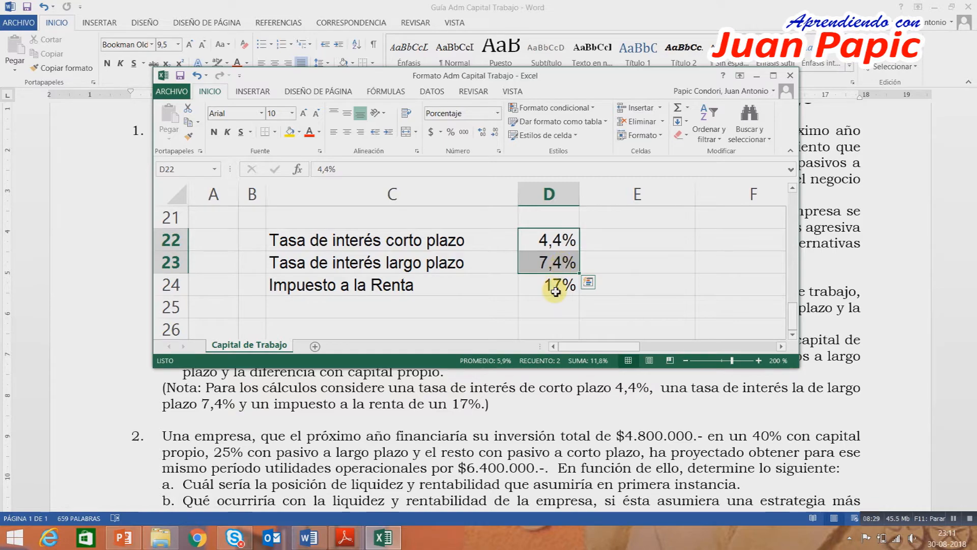
# Maximize the workbook window and return to the Estado de Resultado section.
pyautogui.click(774, 76)
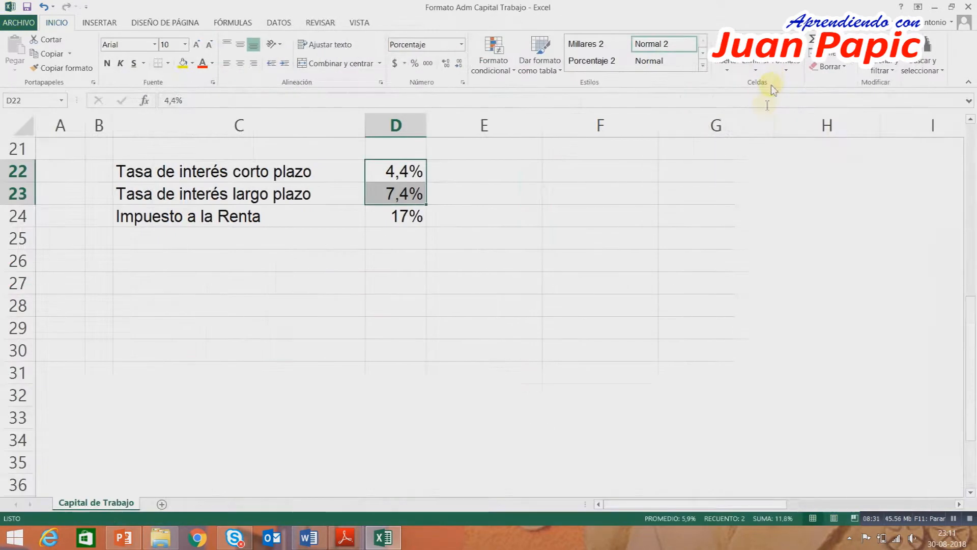
pyautogui.scroll(1, 621, 291)
pyautogui.scroll(3, 623, 292)
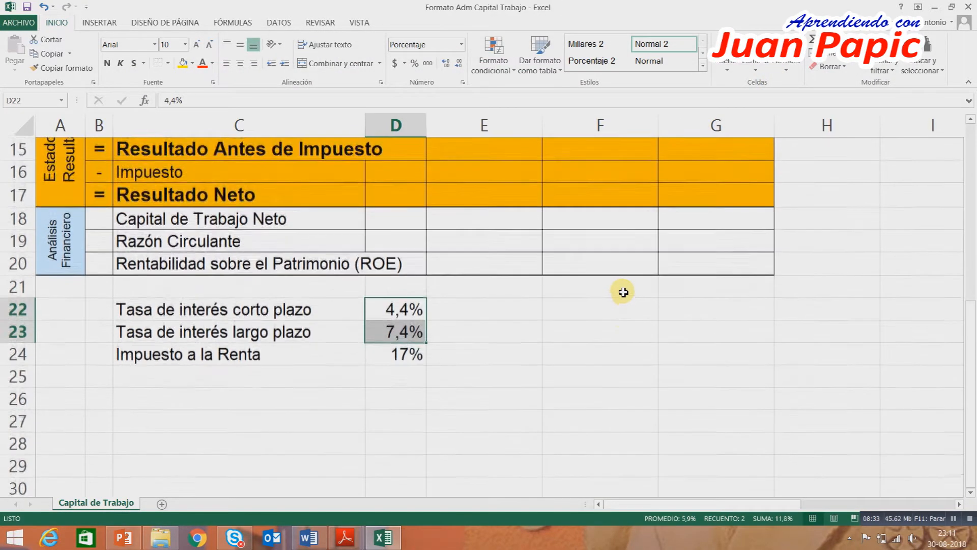
pyautogui.scroll(3, 622, 290)
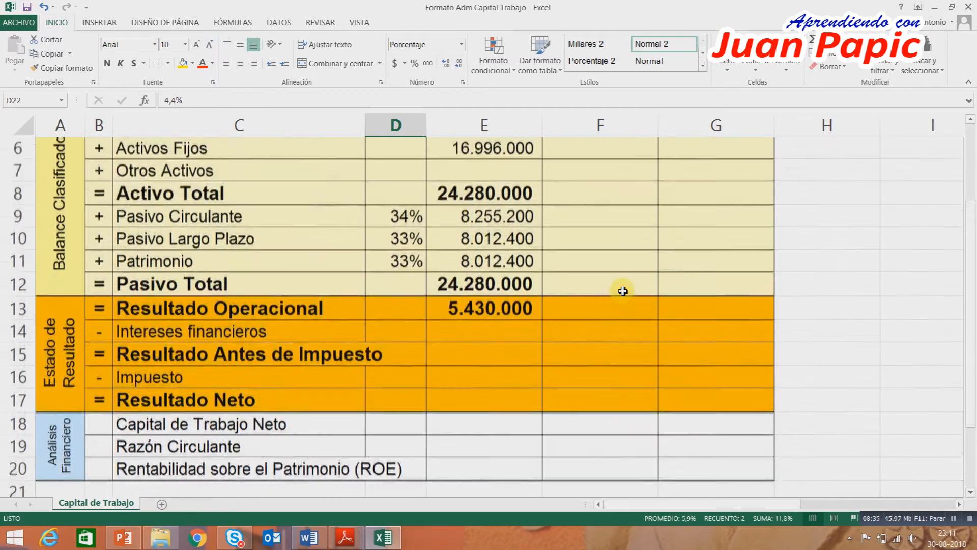
pyautogui.scroll(-2, 519, 368)
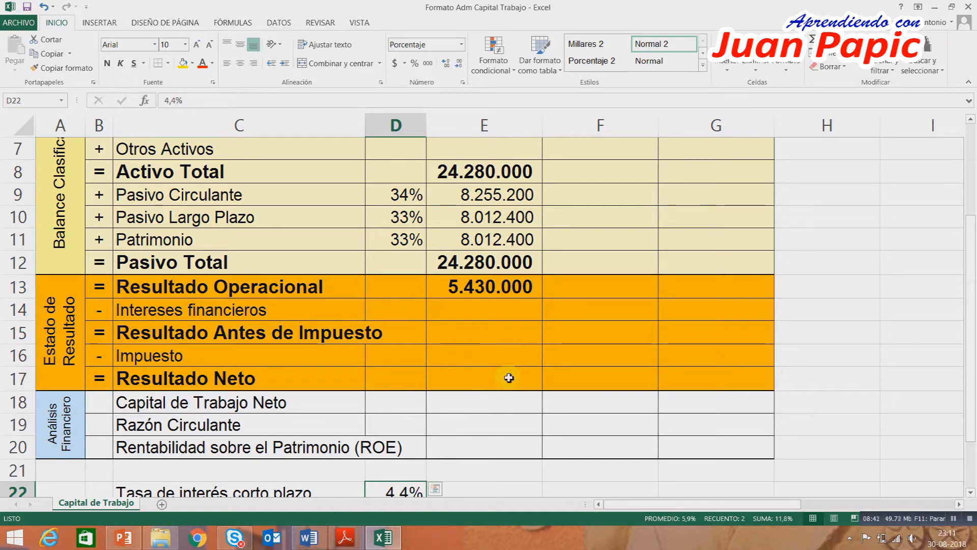
# Fill the Análisis Financiero rows B18:G20 with the light blue theme colour.
pyautogui.scroll(-1, 509, 378)
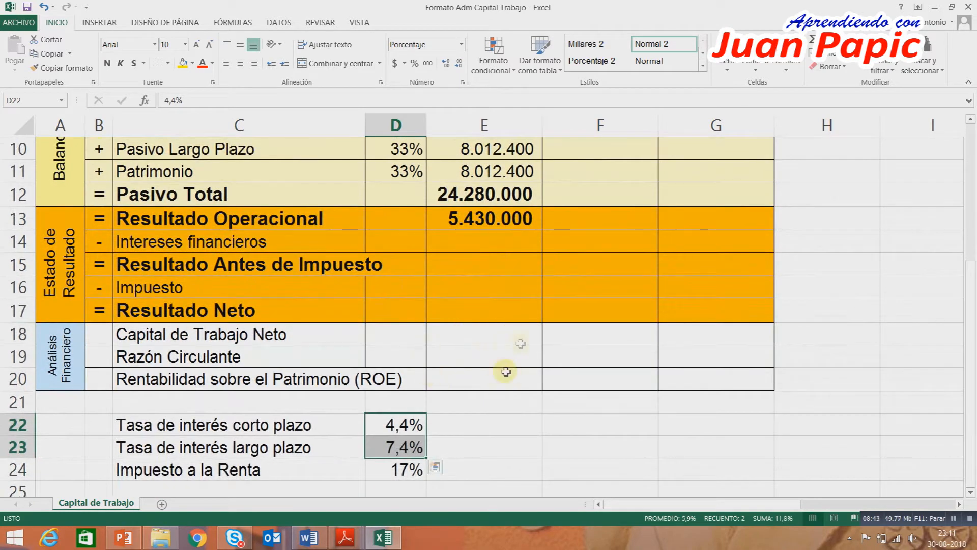
pyautogui.moveTo(105, 336); pyautogui.dragTo(696, 372)
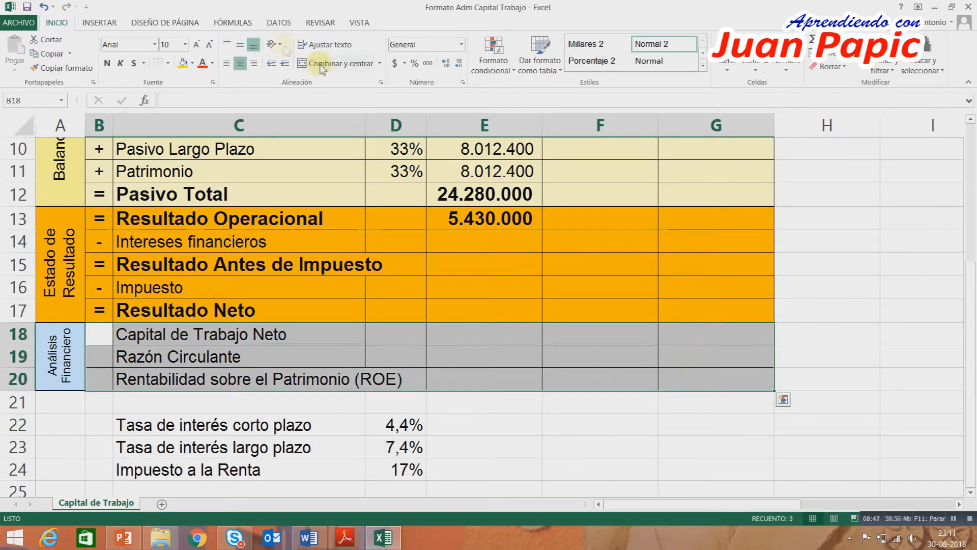
pyautogui.click(192, 63)
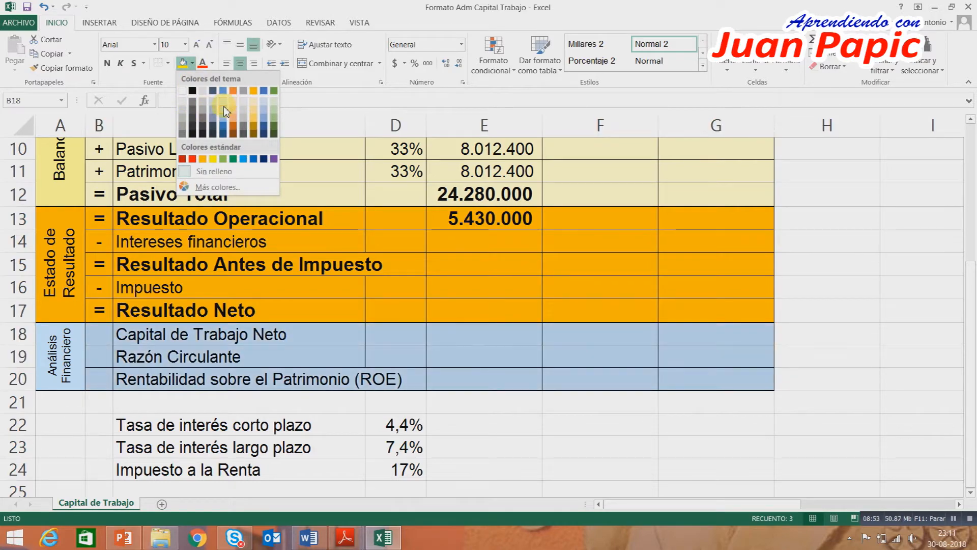
pyautogui.click(226, 111)
pyautogui.click(566, 259)
# Review the template's three sections and check the liabilities in E9:E10 against their interest rates in D22:D23.
pyautogui.scroll(3, 581, 258)
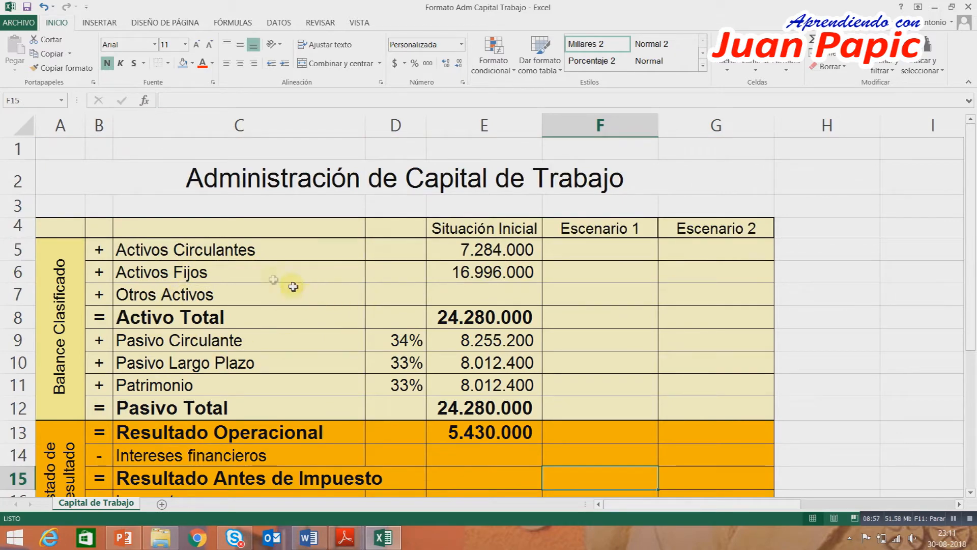
pyautogui.scroll(-1, 283, 332)
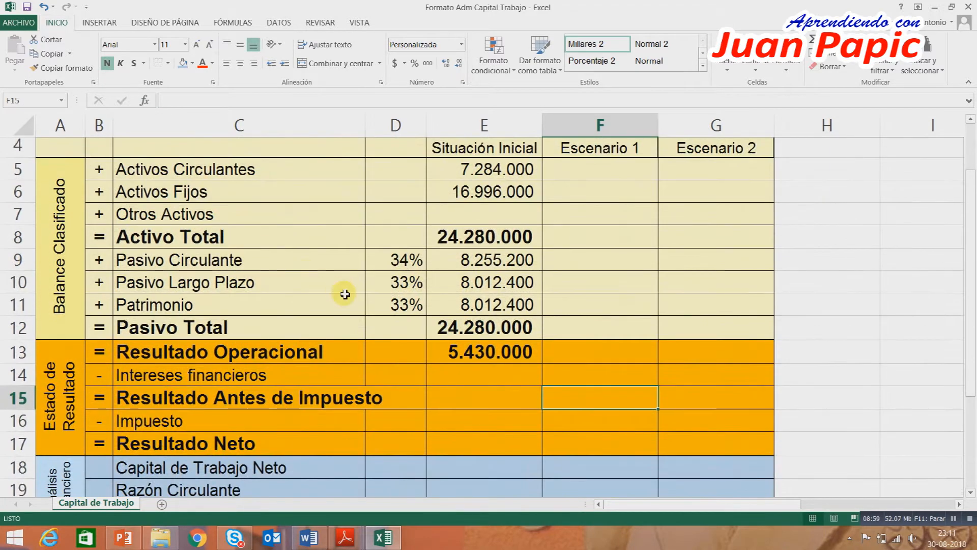
pyautogui.scroll(-1, 345, 294)
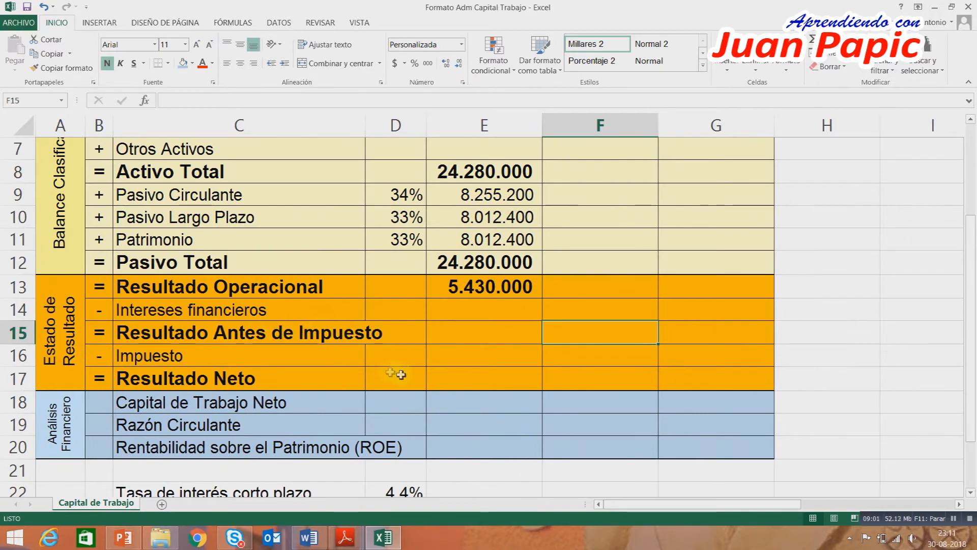
pyautogui.scroll(-1, 396, 374)
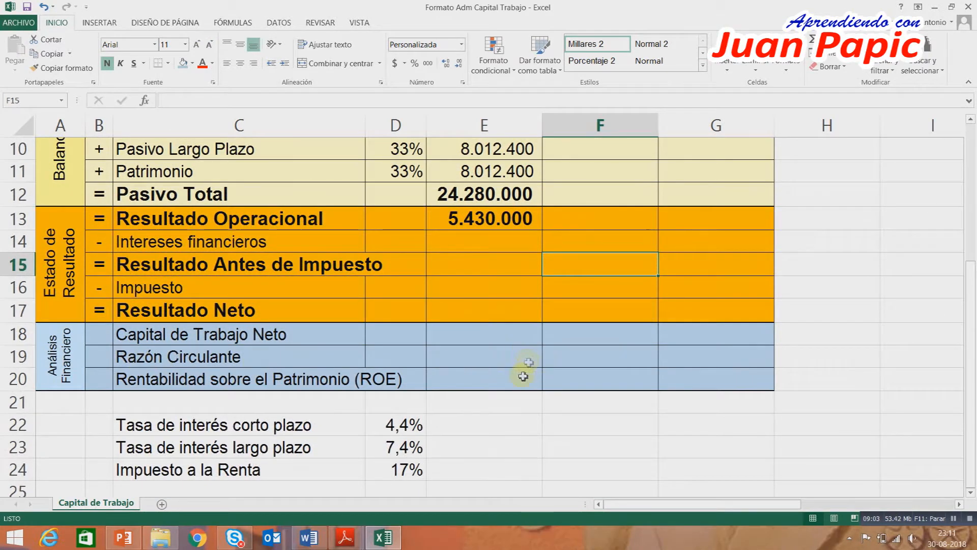
pyautogui.click(627, 355)
pyautogui.scroll(1, 605, 338)
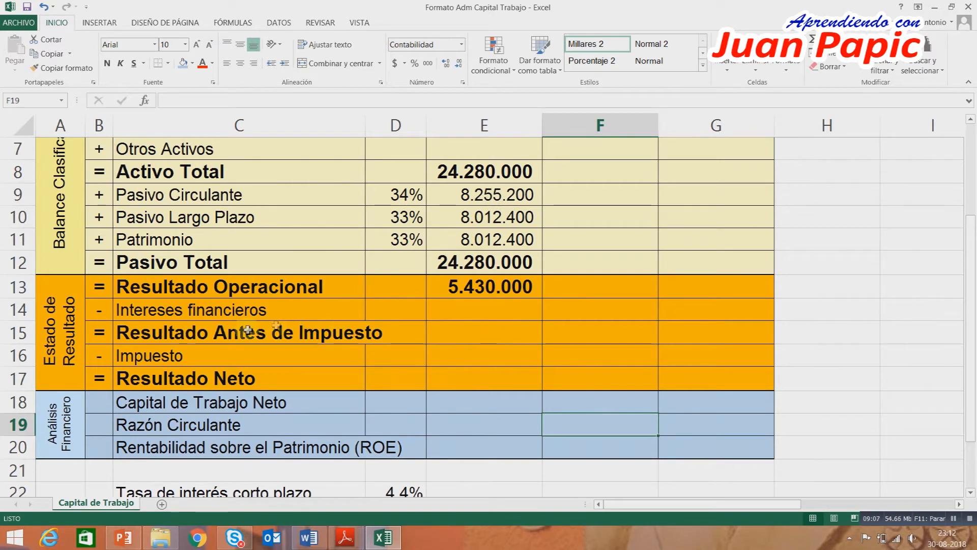
pyautogui.scroll(-1, 471, 311)
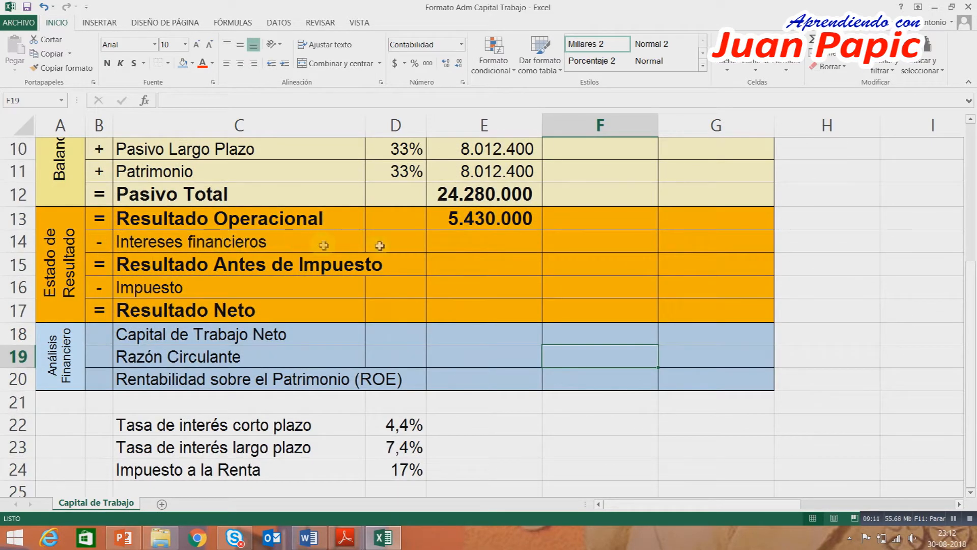
pyautogui.click(972, 123)
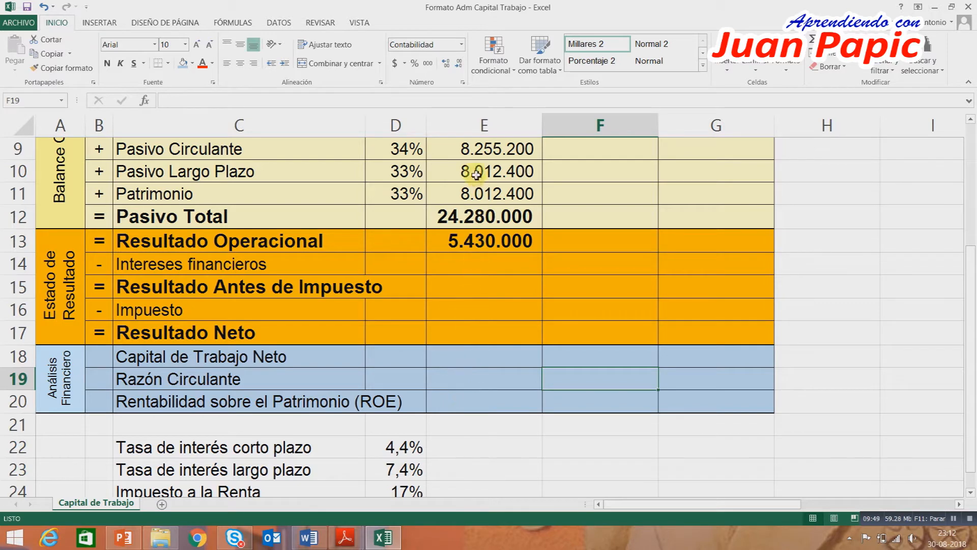
pyautogui.click(477, 151)
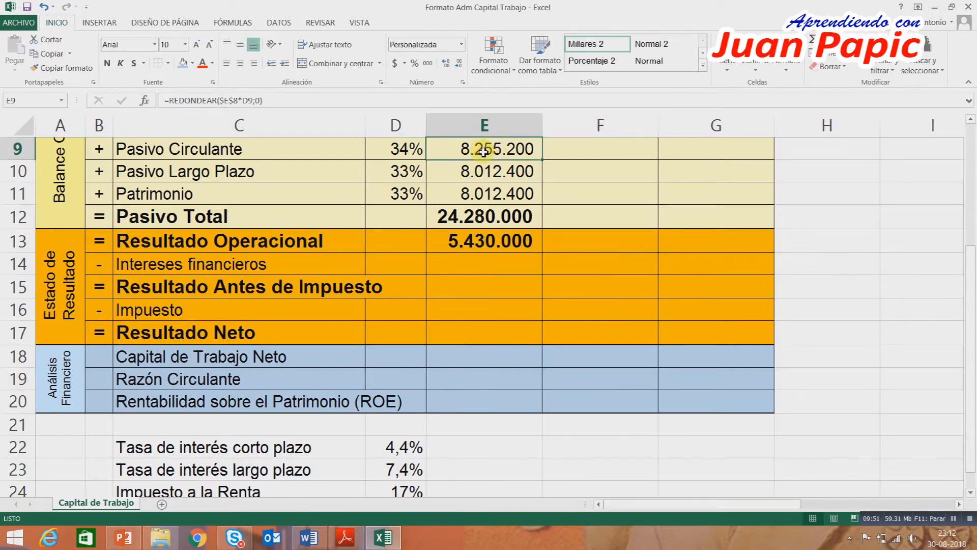
pyautogui.click(395, 451)
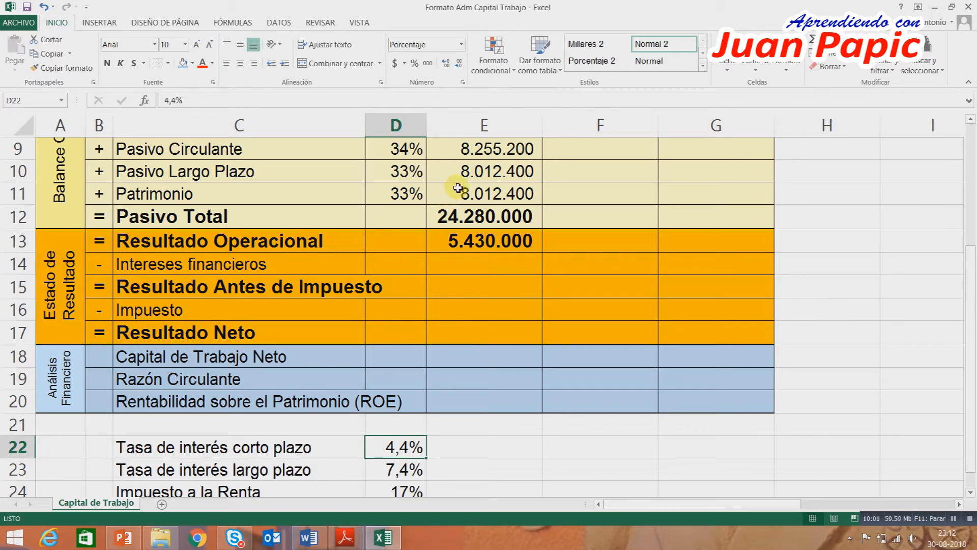
pyautogui.click(495, 177)
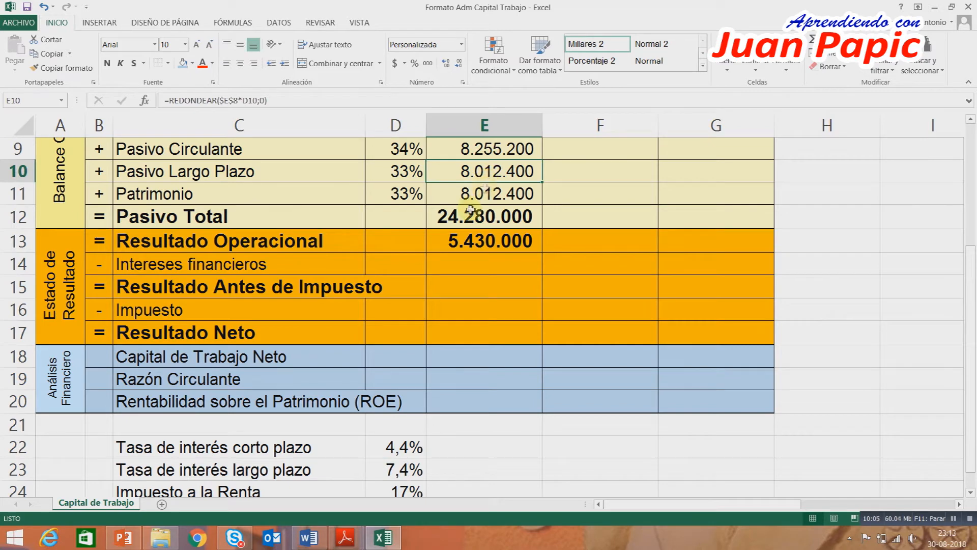
pyautogui.click(396, 469)
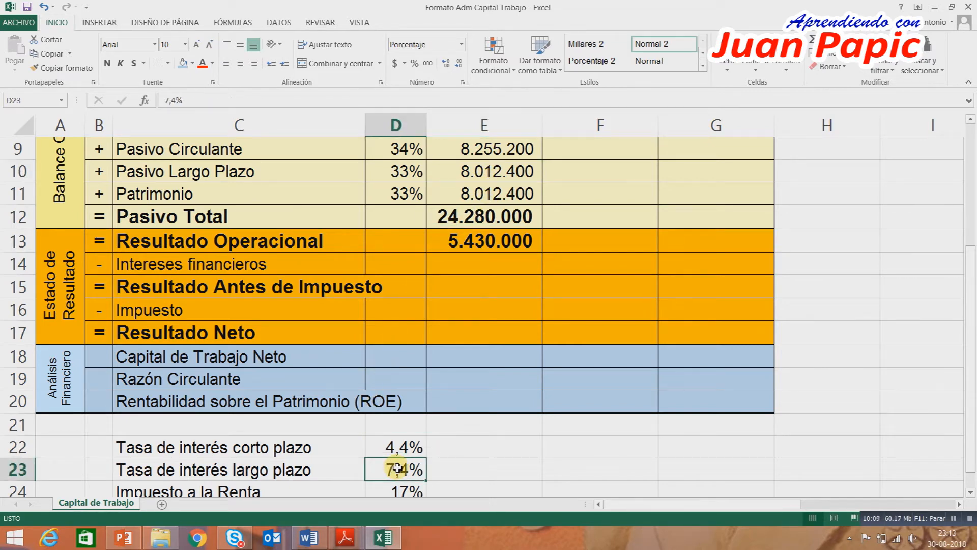
# Start the Intereses financieros formula in E14 with REDONDEAR, multiplying Pasivo Circulante E9 by the absolute short-term rate $D$22.
pyautogui.click(486, 265)
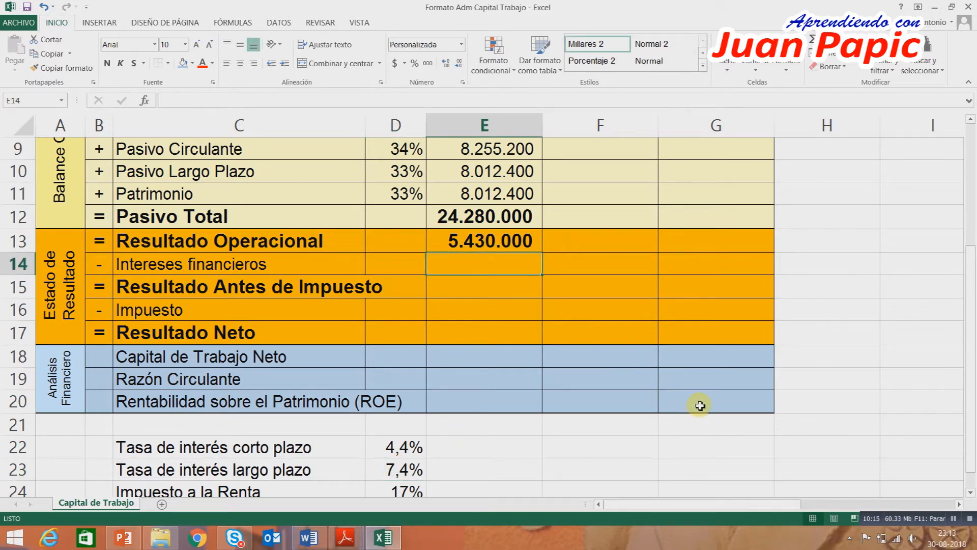
pyautogui.write('=r')
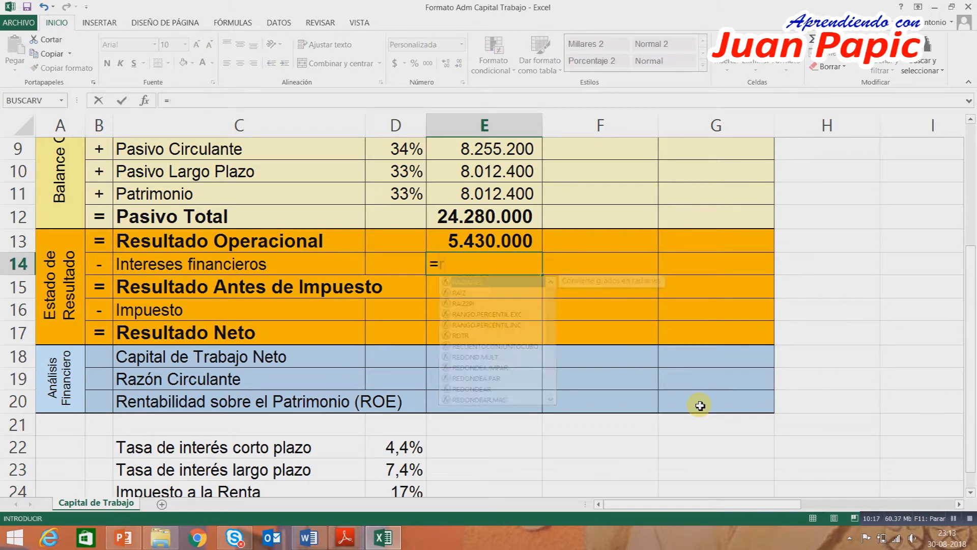
pyautogui.write('edondear((')
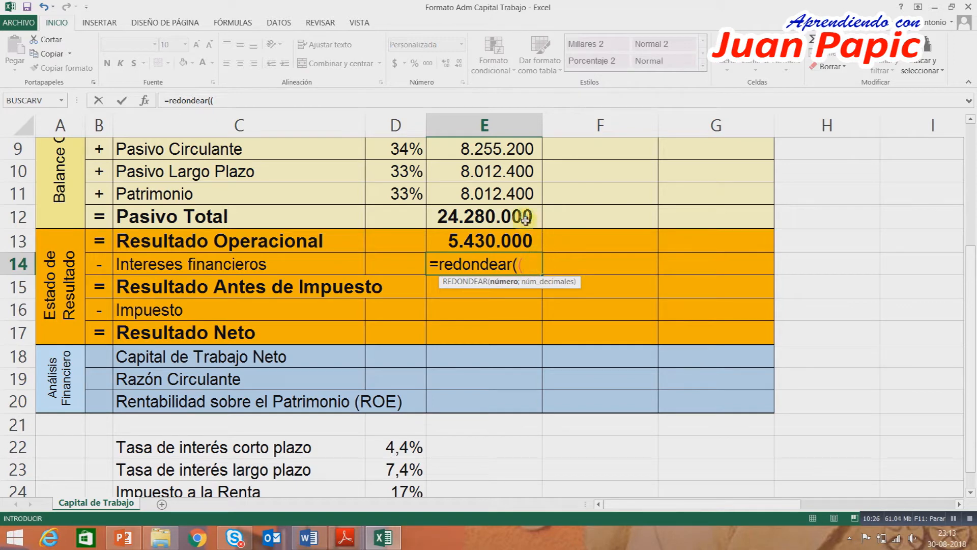
pyautogui.click(500, 153)
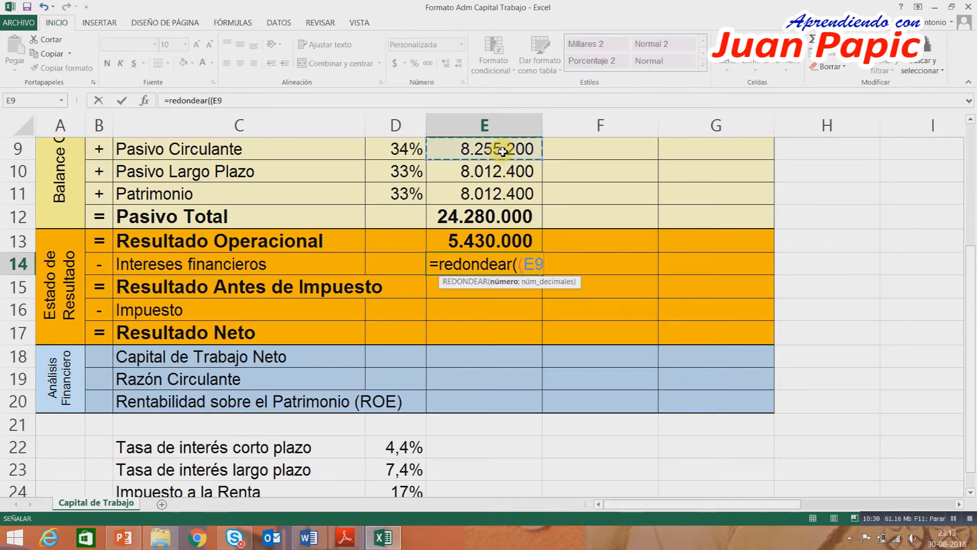
pyautogui.write('*')
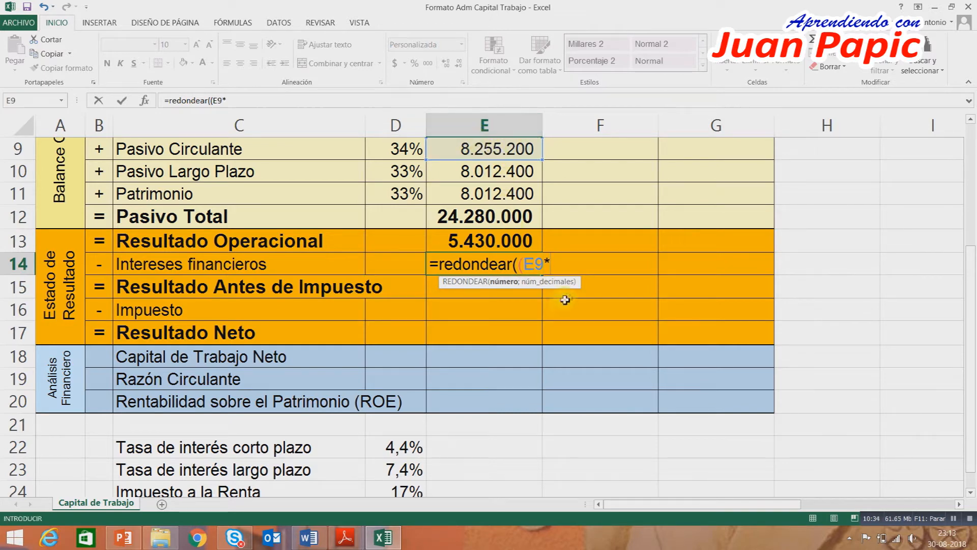
pyautogui.click(402, 448)
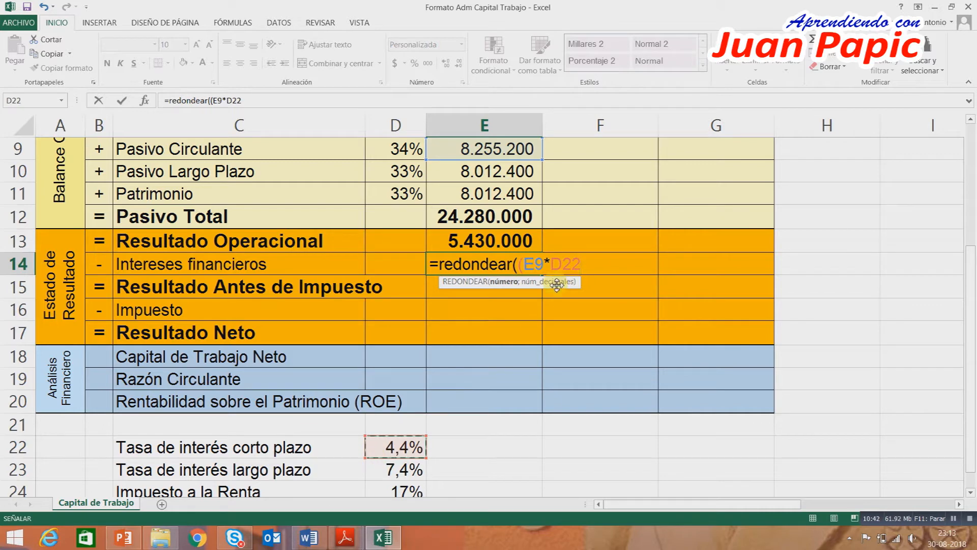
pyautogui.press('F4')
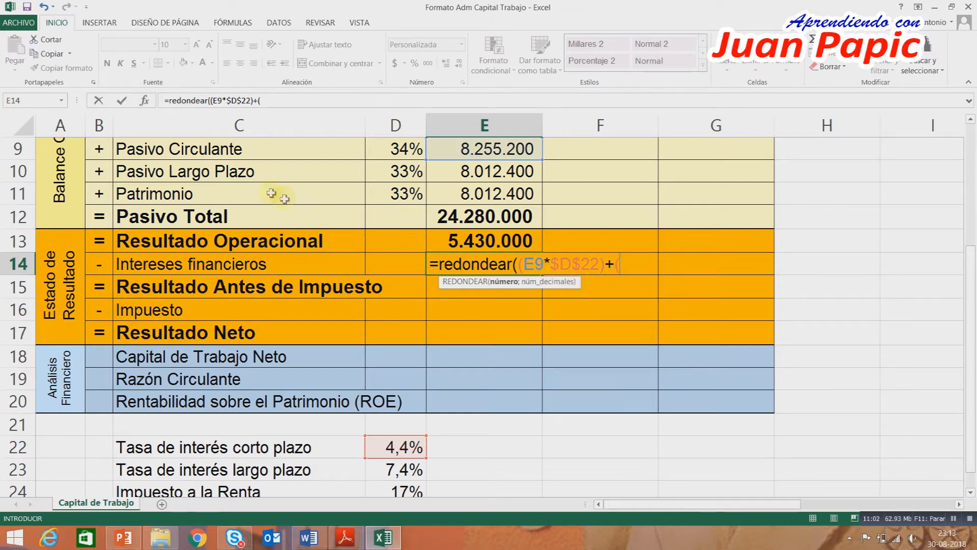
# Add Pasivo Largo Plazo E10 times the absolute rate $D$23 to the E14 formula and round to 0 decimals.
pyautogui.click(488, 171)
pyautogui.write('*')
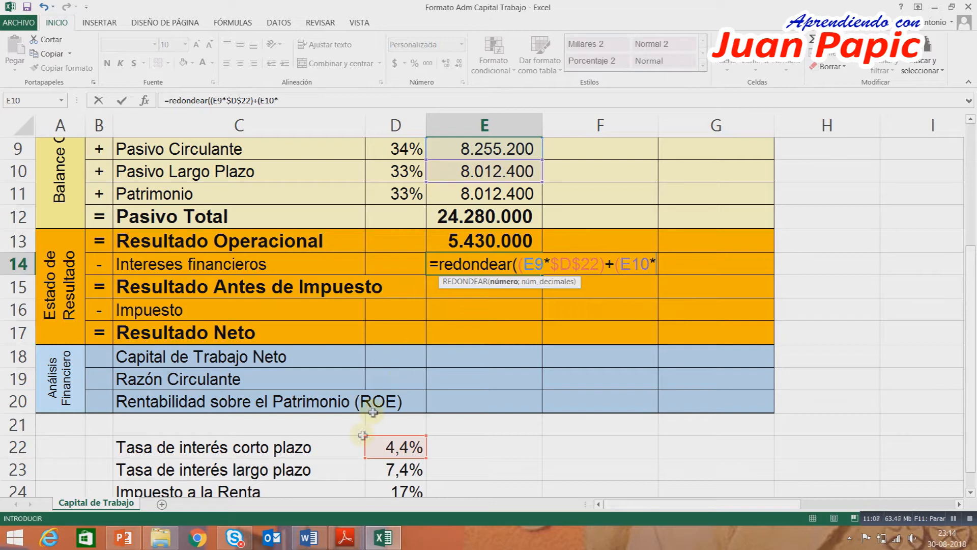
pyautogui.click(390, 469)
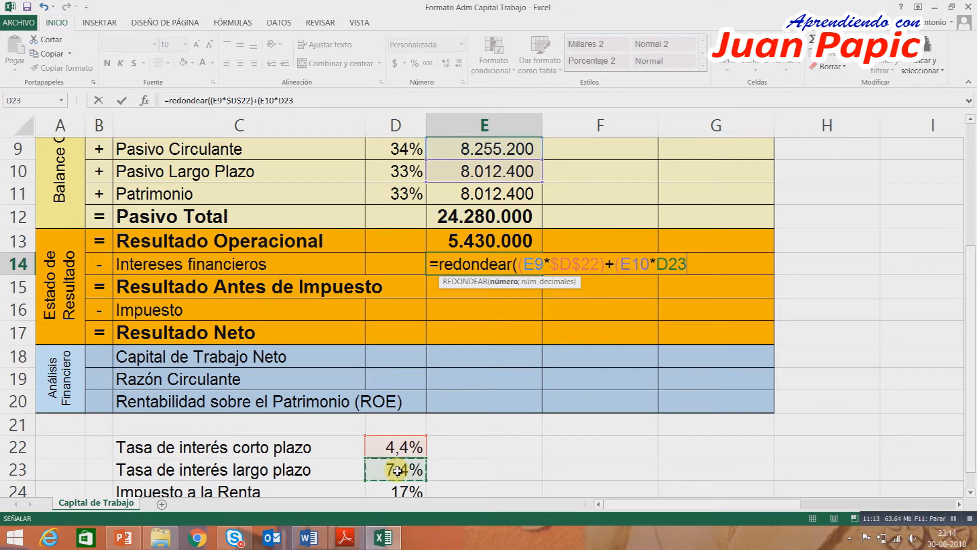
pyautogui.press('F4')
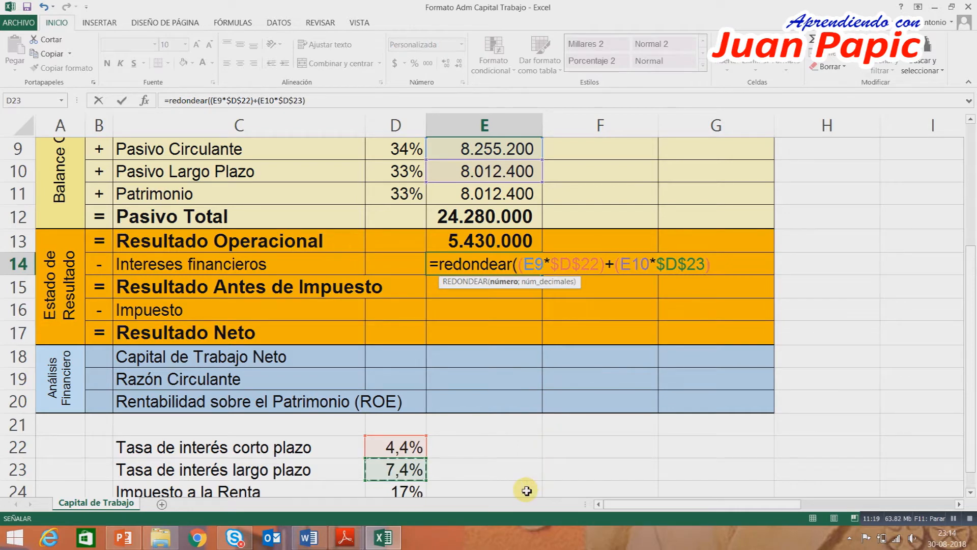
pyautogui.write(')')
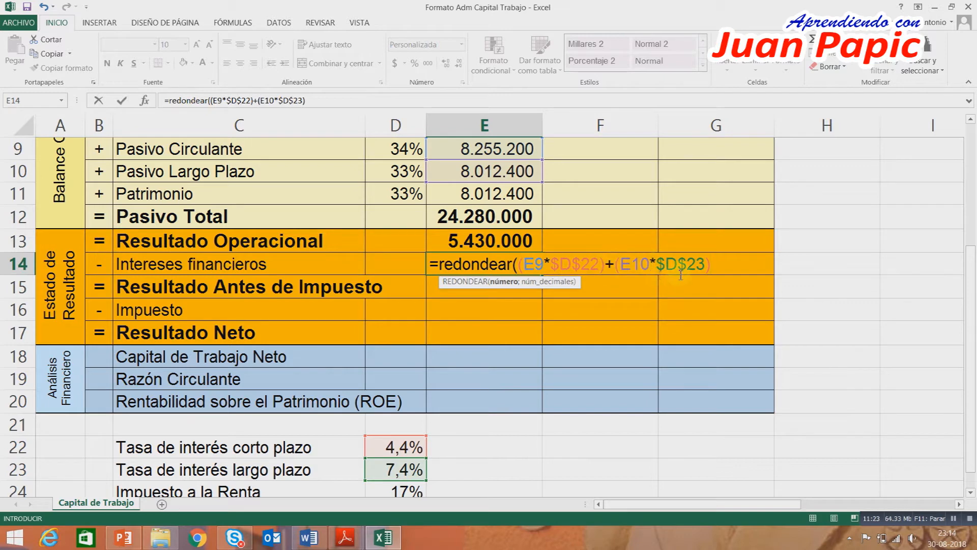
pyautogui.write(';0)')
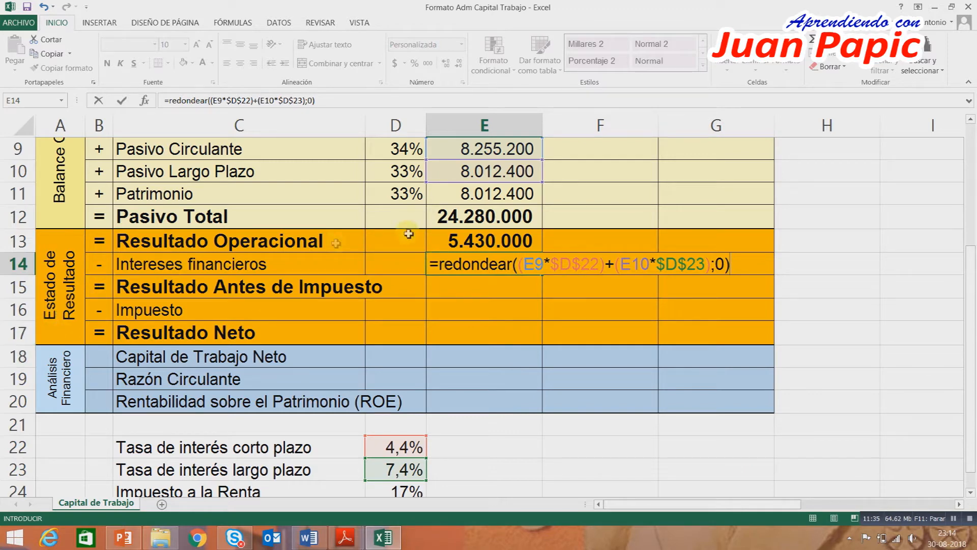
# Make the E14 REDONDEAR formula negative and calculate Resultado Antes de Impuesto in E15 as =SUMA(E13:E14).
pyautogui.click(439, 265)
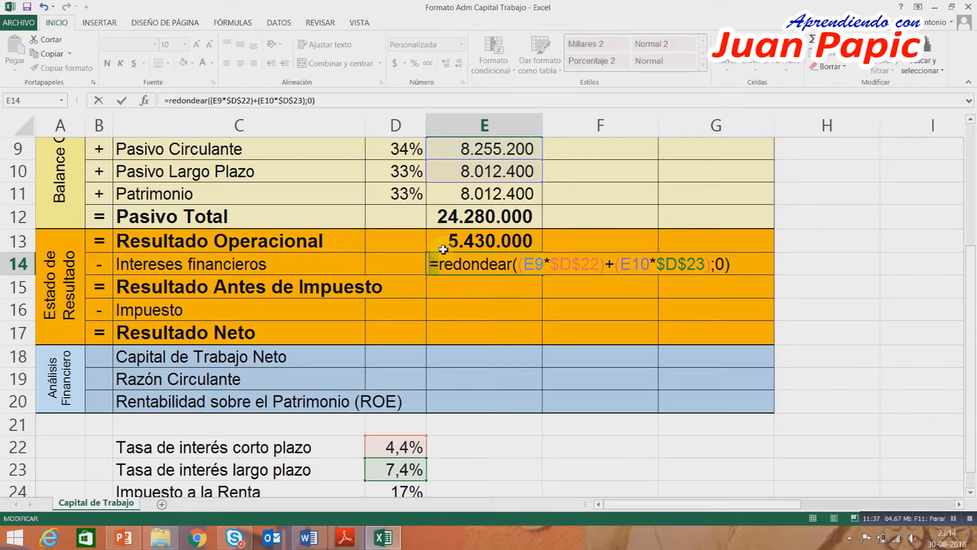
pyautogui.press('BackSpace')
pyautogui.write('-')
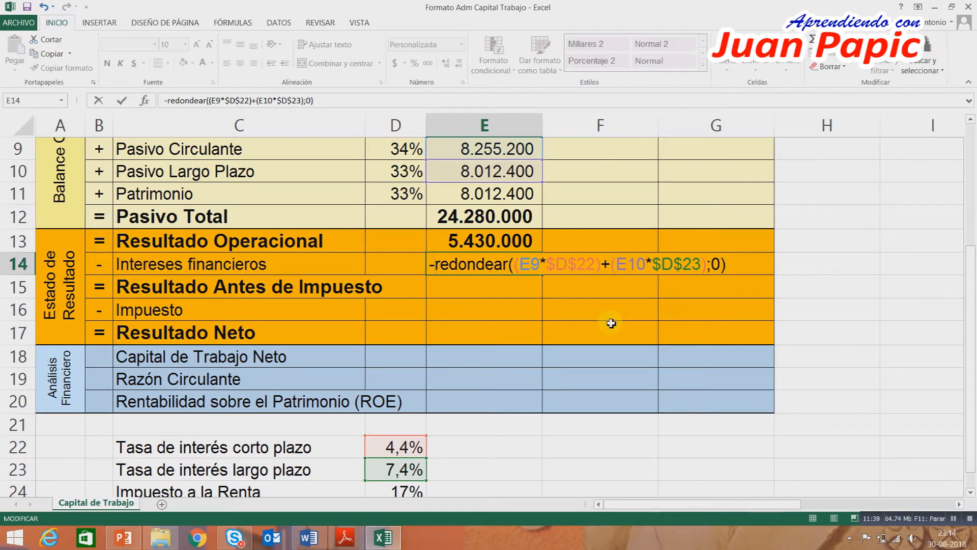
pyautogui.press('Return')
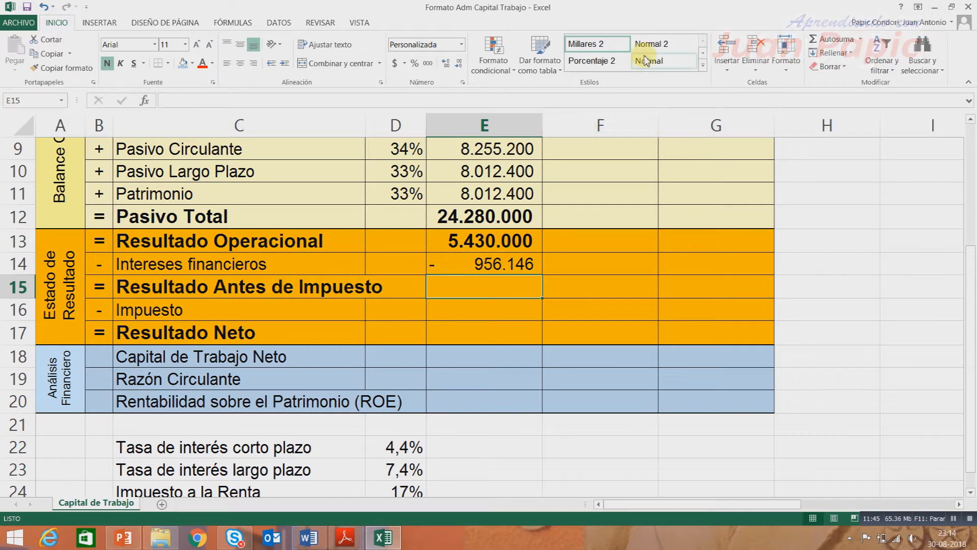
pyautogui.click(829, 41)
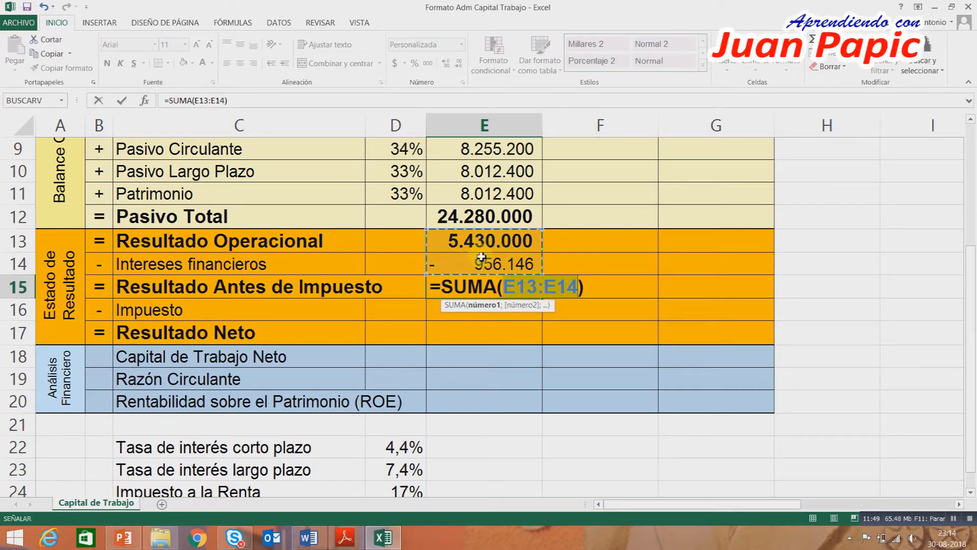
pyautogui.press('Return')
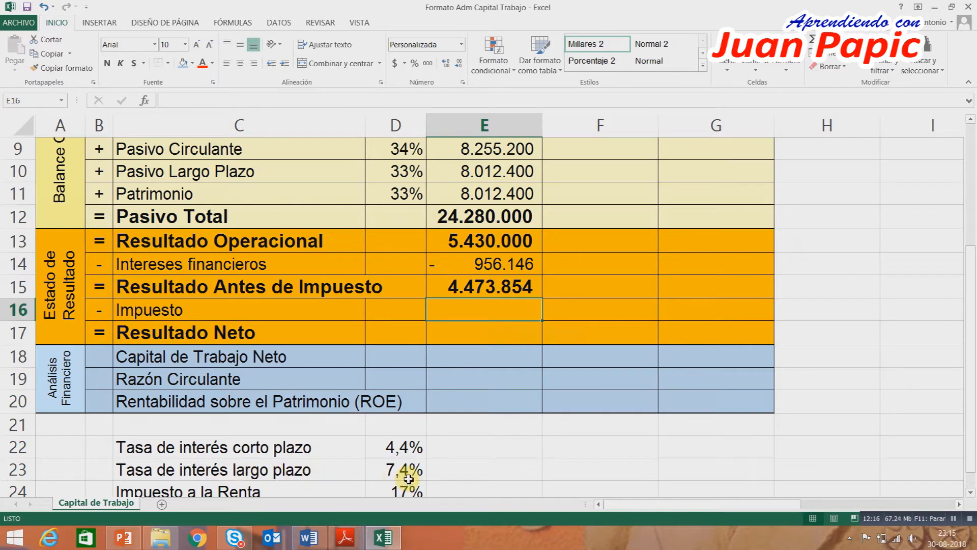
# Calculate Impuesto in E16 as a negative REDONDEAR of E15 times the absolute tax rate $D$24, rounded to 0 decimals.
pyautogui.scroll(-1, 407, 459)
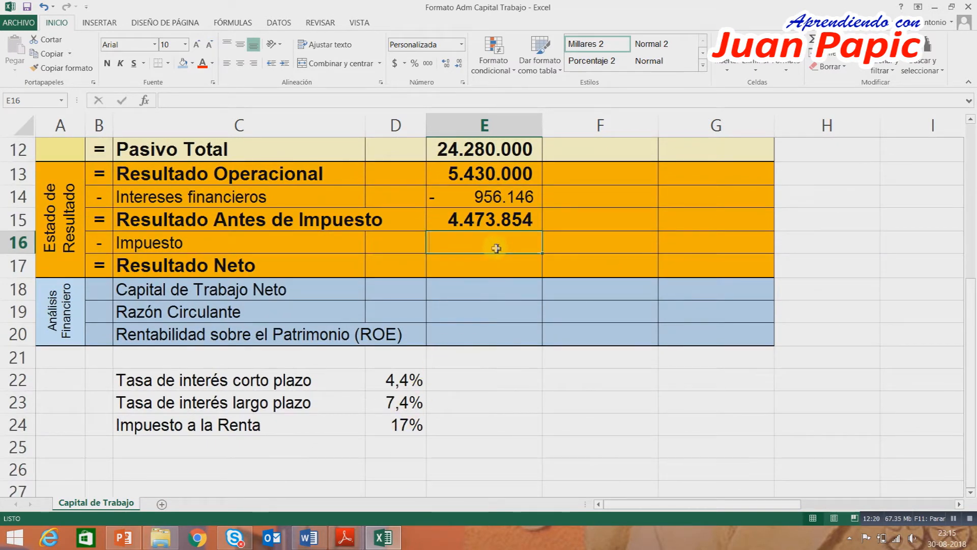
pyautogui.write('-redon')
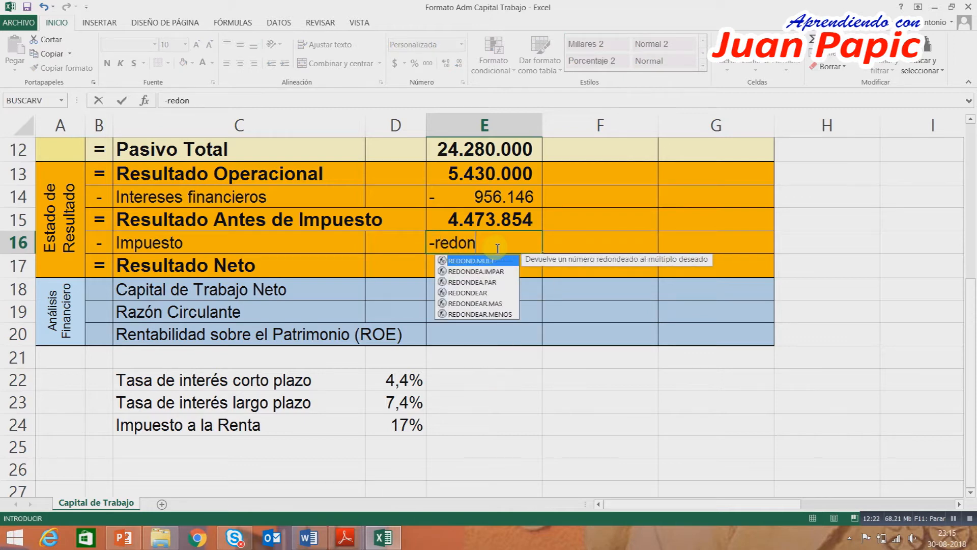
pyautogui.write('dear')
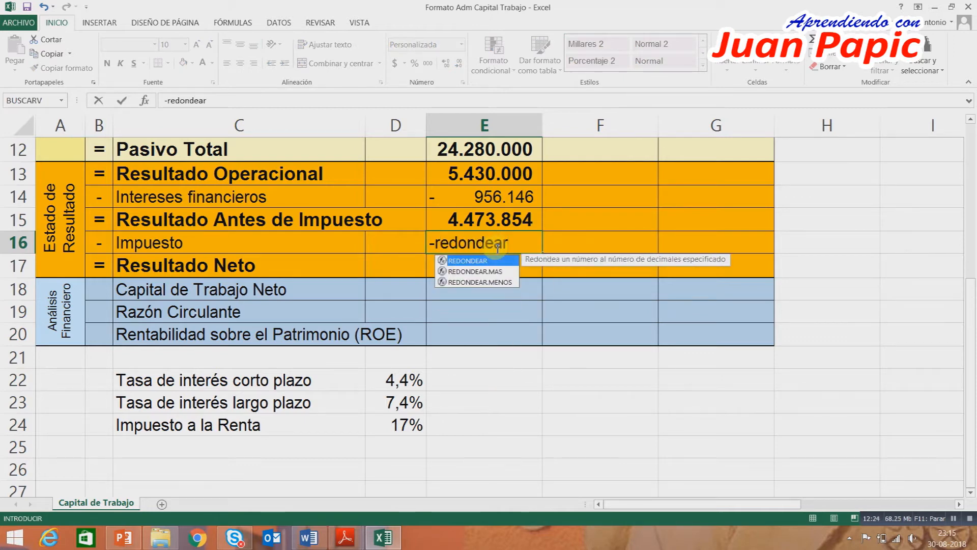
pyautogui.write('(')
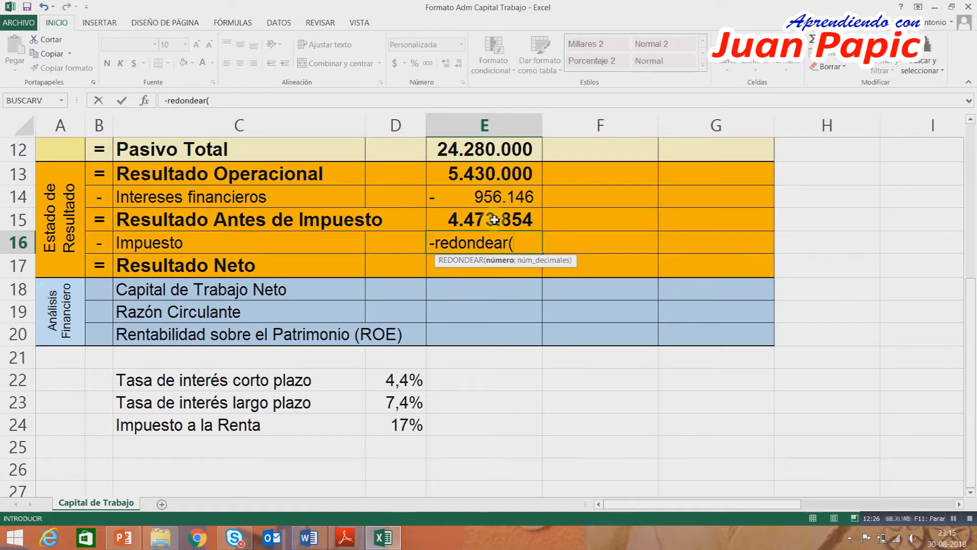
pyautogui.click(494, 220)
pyautogui.write('*')
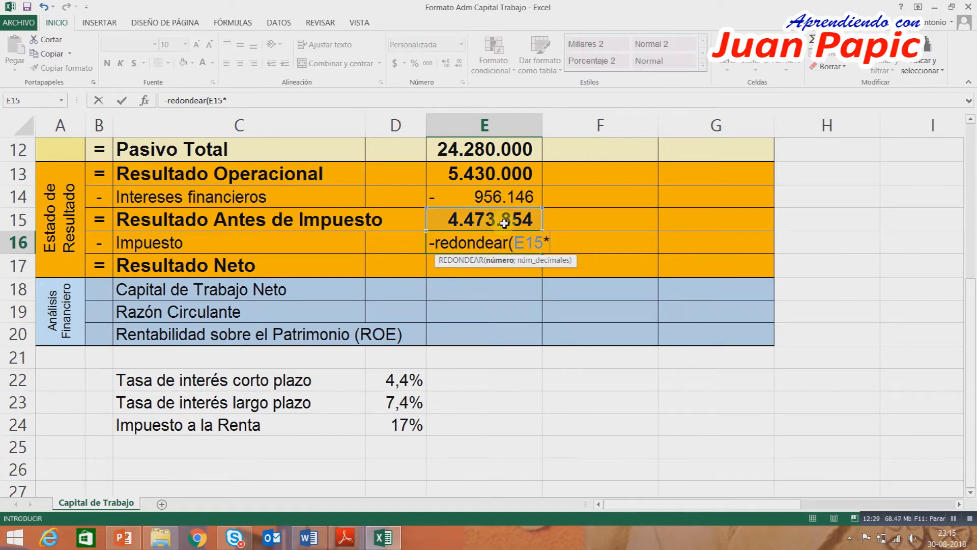
pyautogui.click(397, 428)
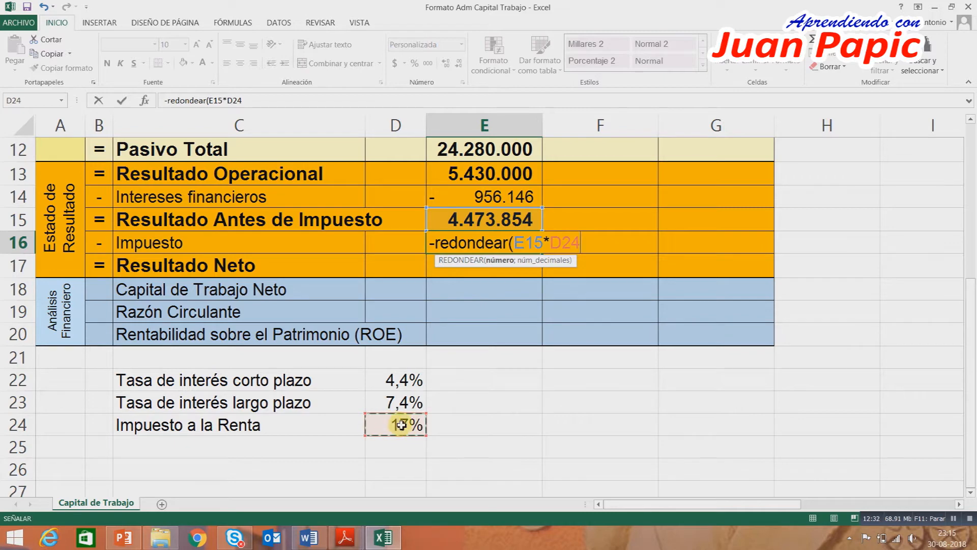
pyautogui.press('F4')
pyautogui.write(';0')
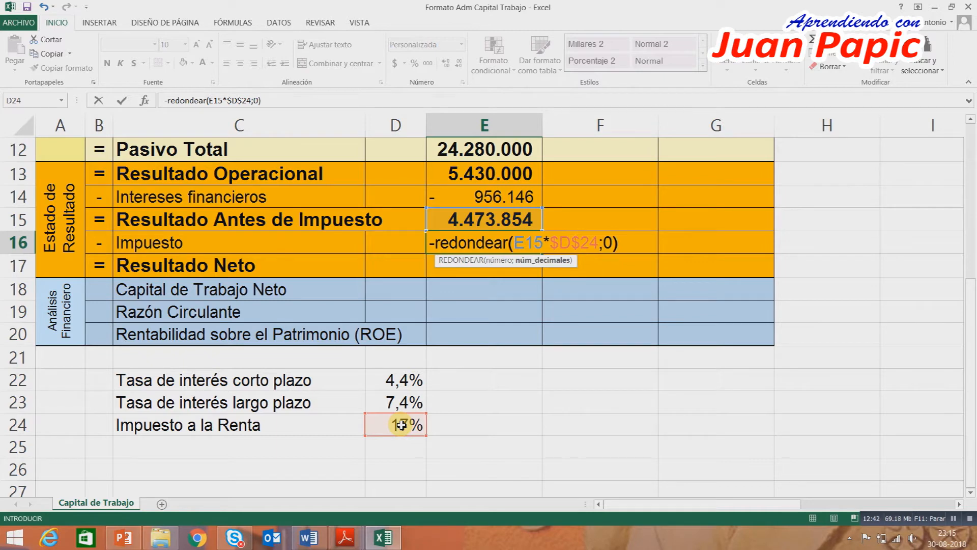
pyautogui.press('Return')
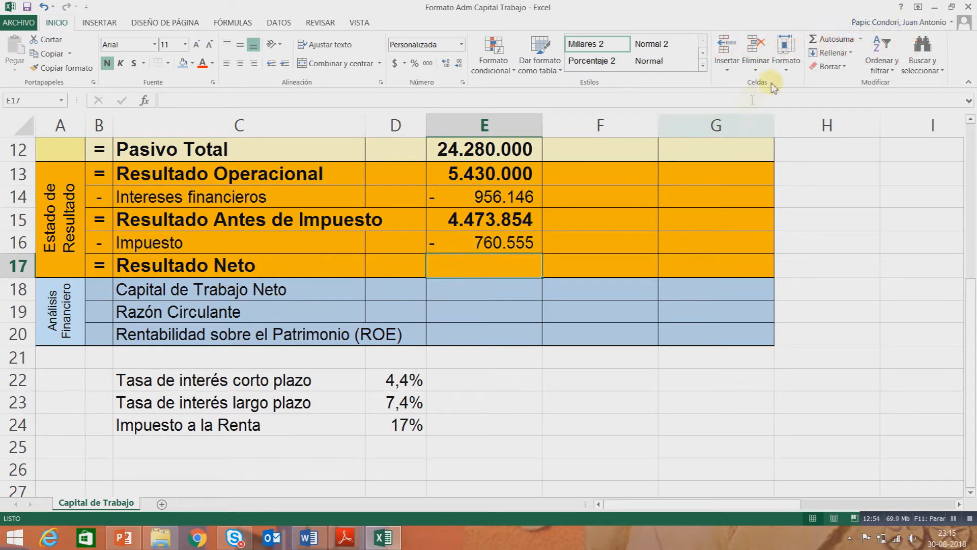
# Calculate Resultado Neto in E17 as =SUMA(E15:E16) and check it alongside the asset and liability totals in E8 and E12.
pyautogui.click(835, 39)
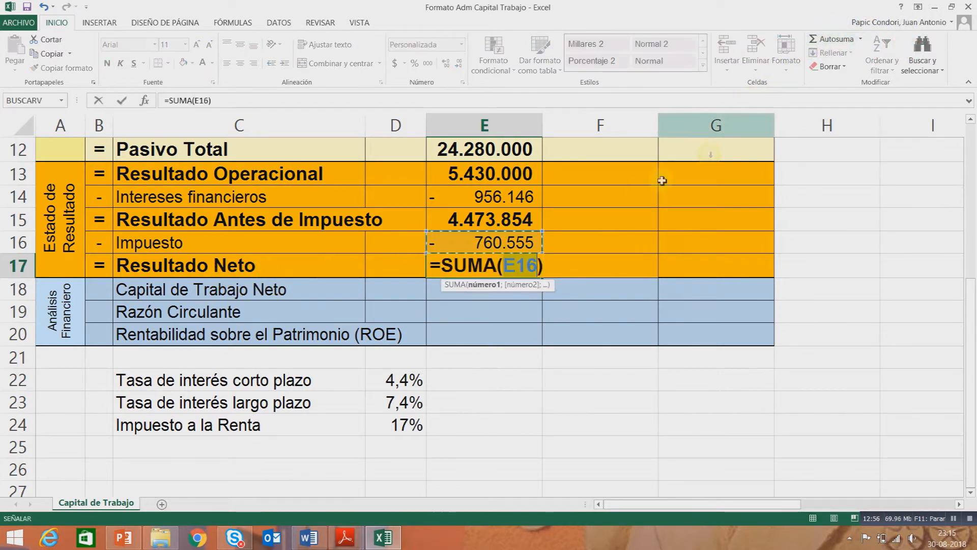
pyautogui.moveTo(449, 219); pyautogui.dragTo(462, 237)
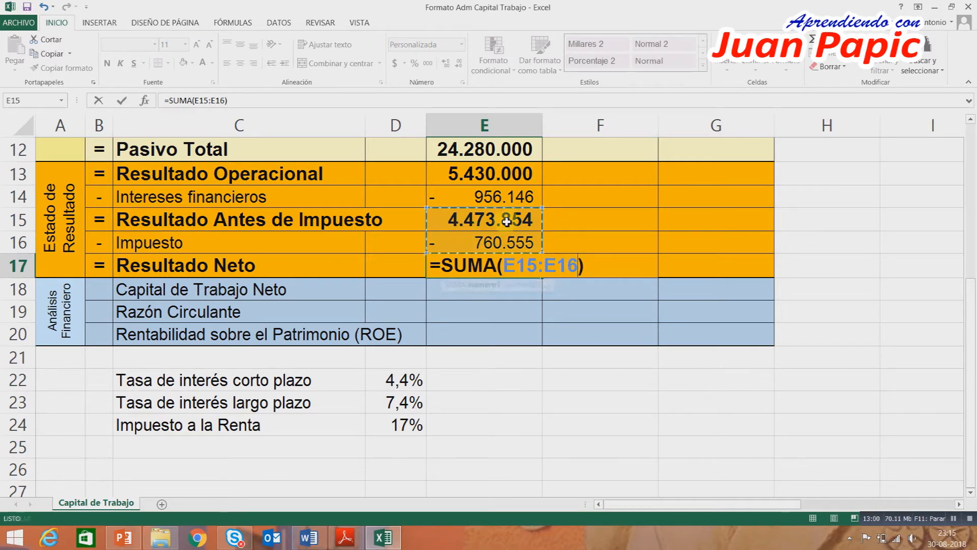
pyautogui.press('Return')
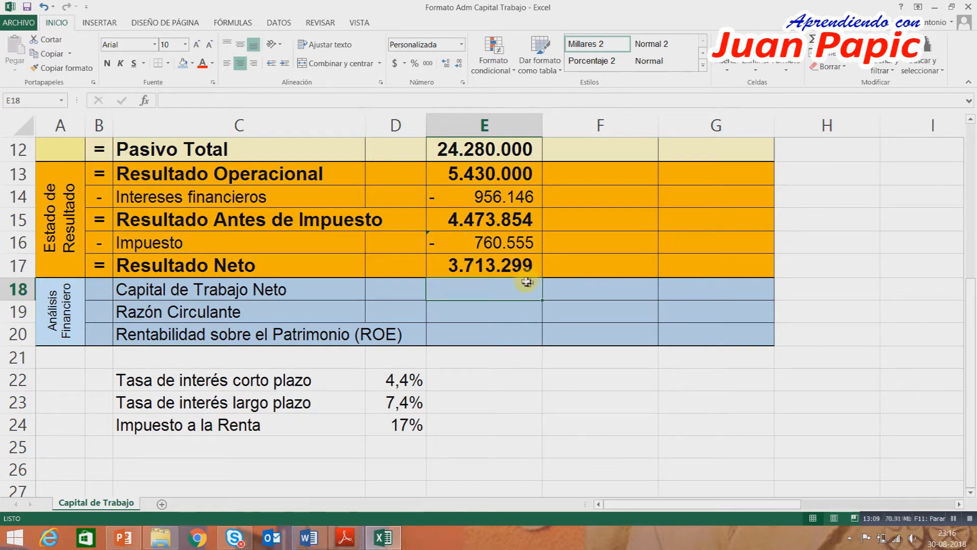
pyautogui.scroll(4, 517, 255)
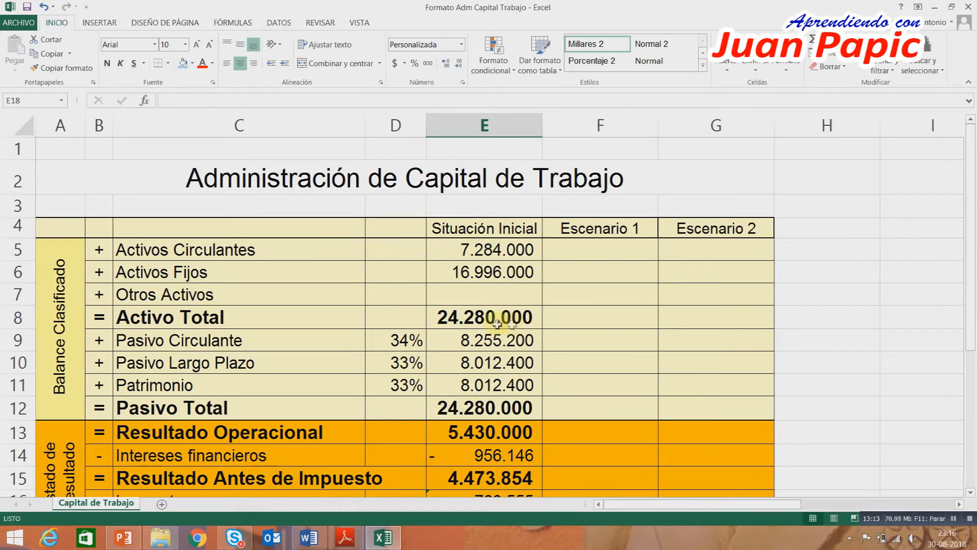
pyautogui.click(448, 317)
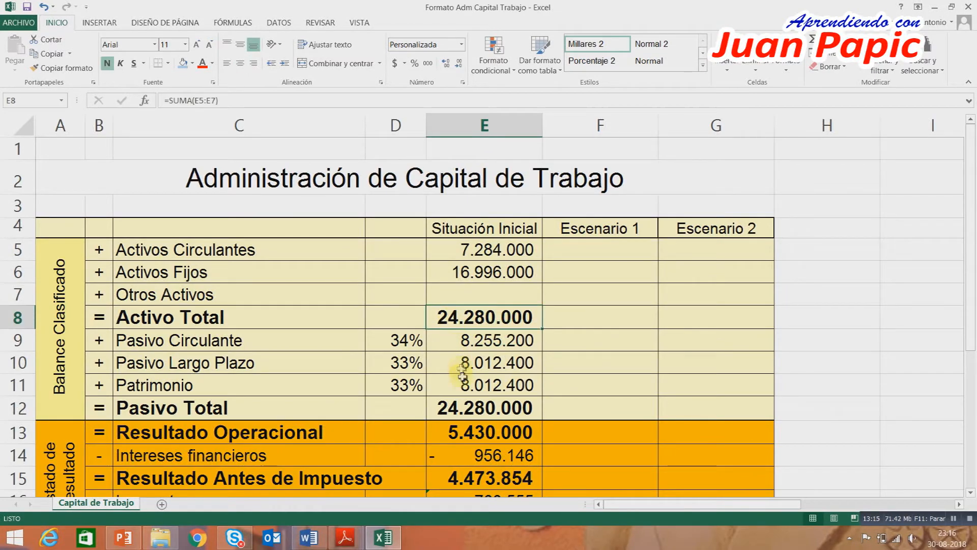
pyautogui.click(467, 402)
pyautogui.scroll(-2, 574, 341)
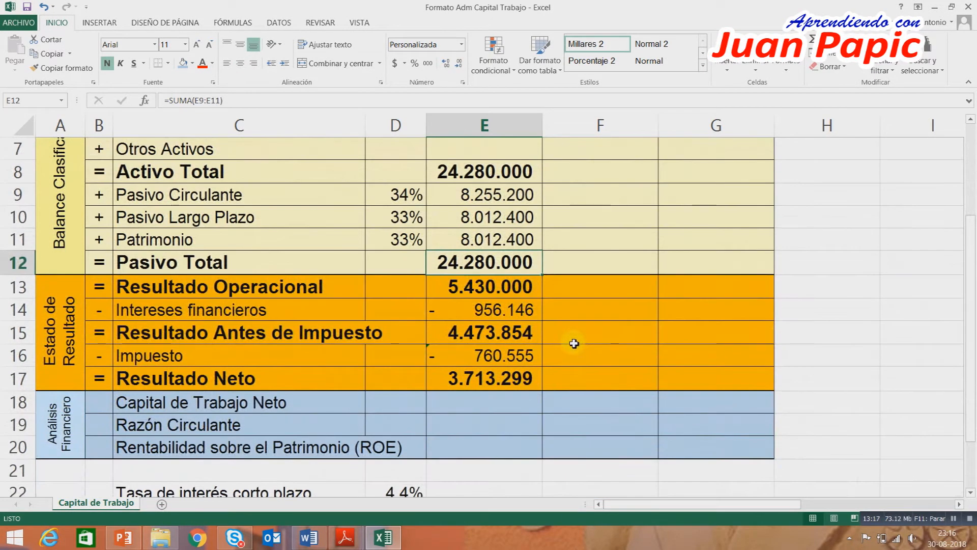
pyautogui.scroll(-1, 574, 343)
pyautogui.click(473, 314)
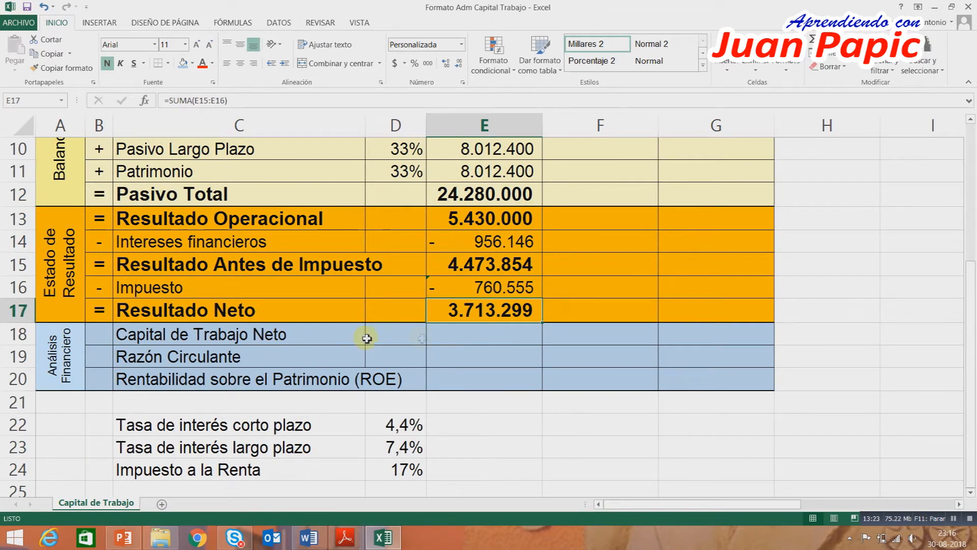
# Calculate Capital de Trabajo Neto in E18 by subtracting Pasivo Circulante E9 from Activos Circulantes E5.
pyautogui.click(487, 342)
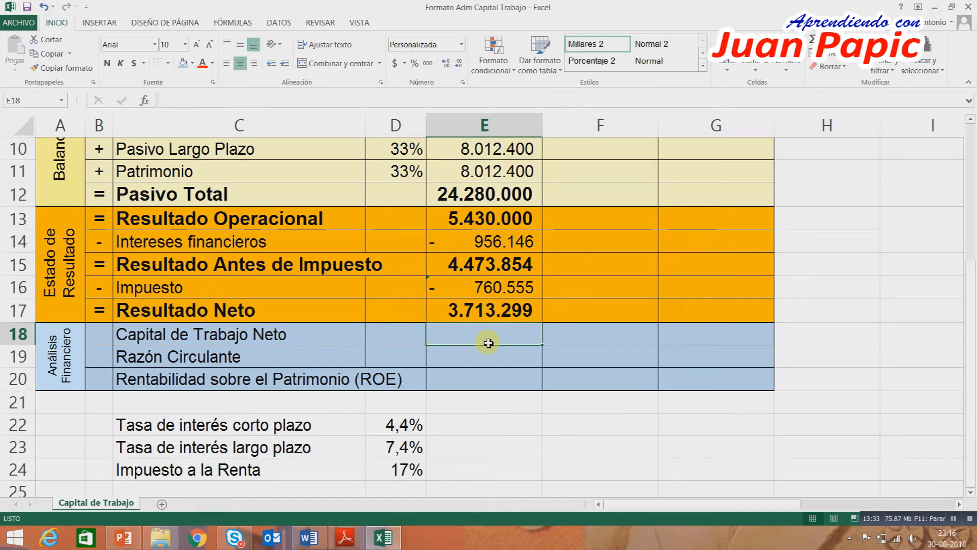
pyautogui.write('=')
pyautogui.scroll(3, 485, 310)
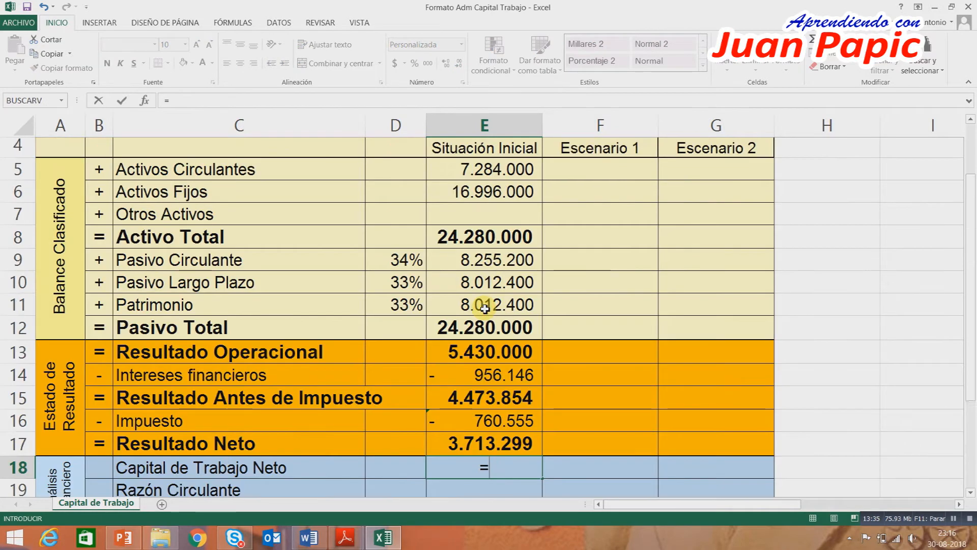
pyautogui.click(463, 247)
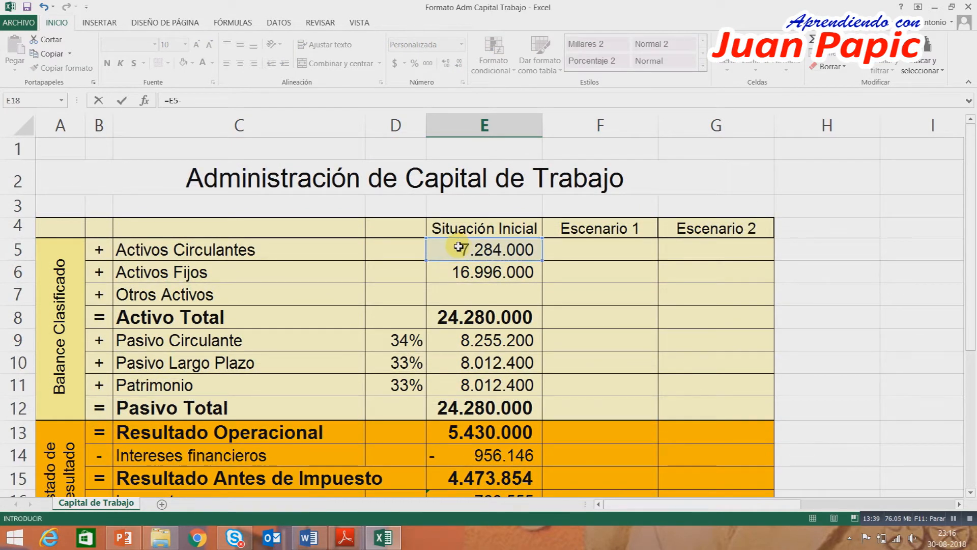
pyautogui.click(487, 337)
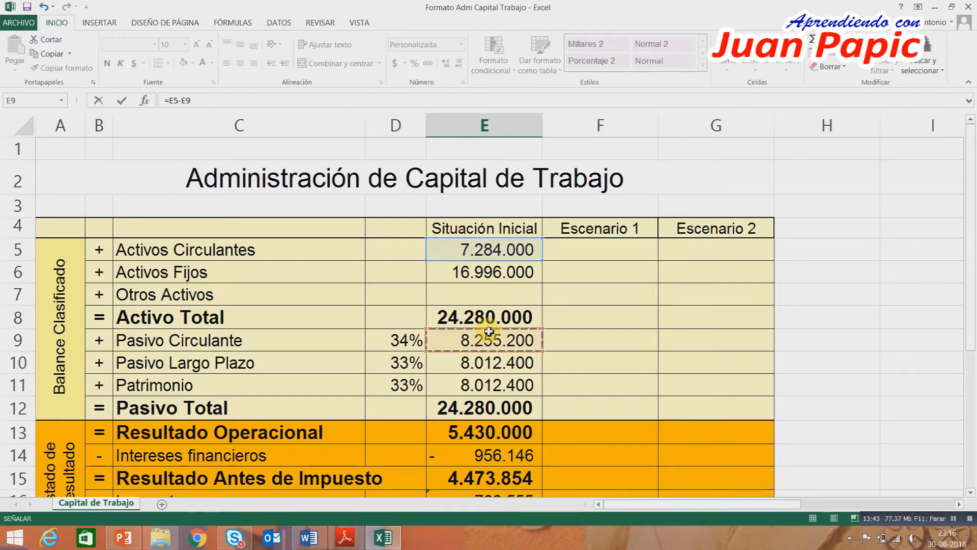
pyautogui.press('Return')
pyautogui.scroll(-1, 523, 356)
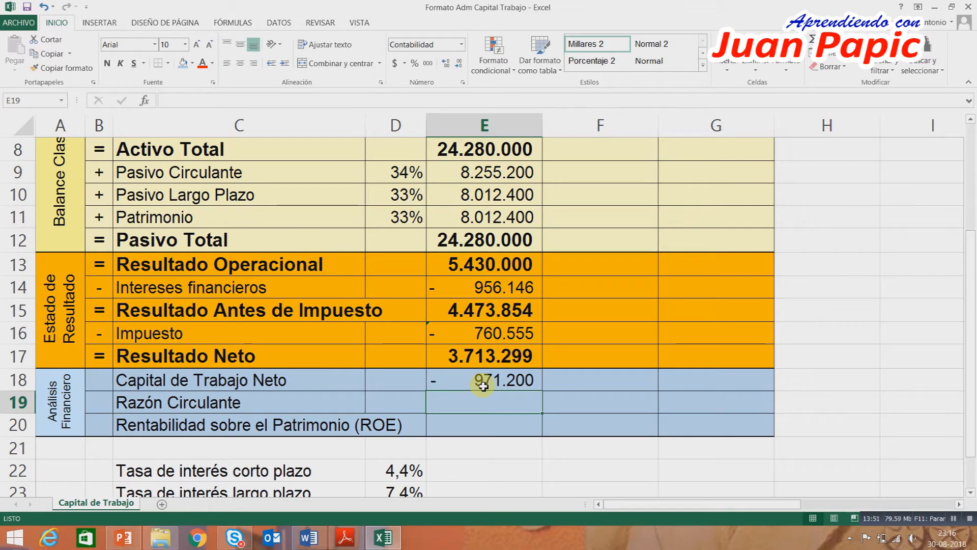
# Calculate Razón Circulante in E19 by dividing Activos Circulantes E5 by Pasivo Circulante E9.
pyautogui.scroll(3, 535, 284)
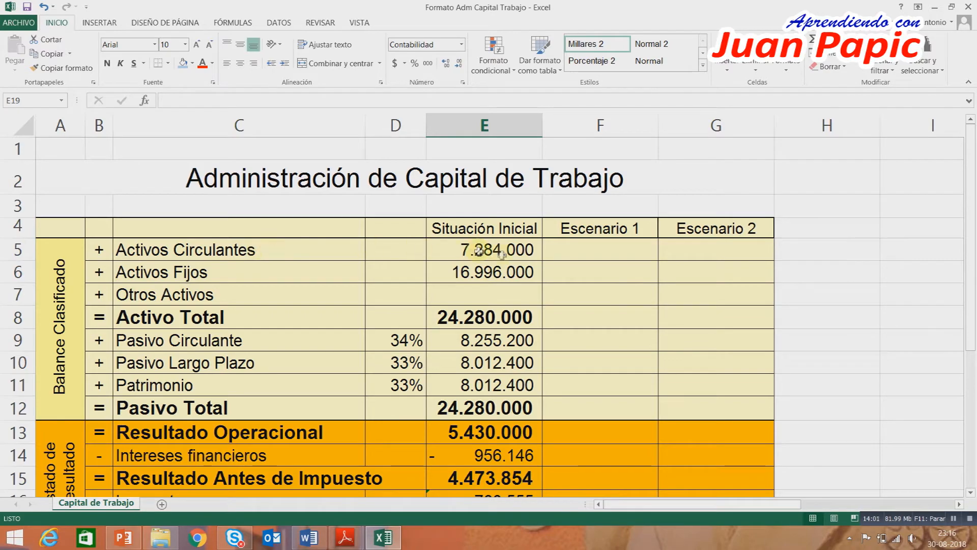
pyautogui.scroll(-3, 595, 330)
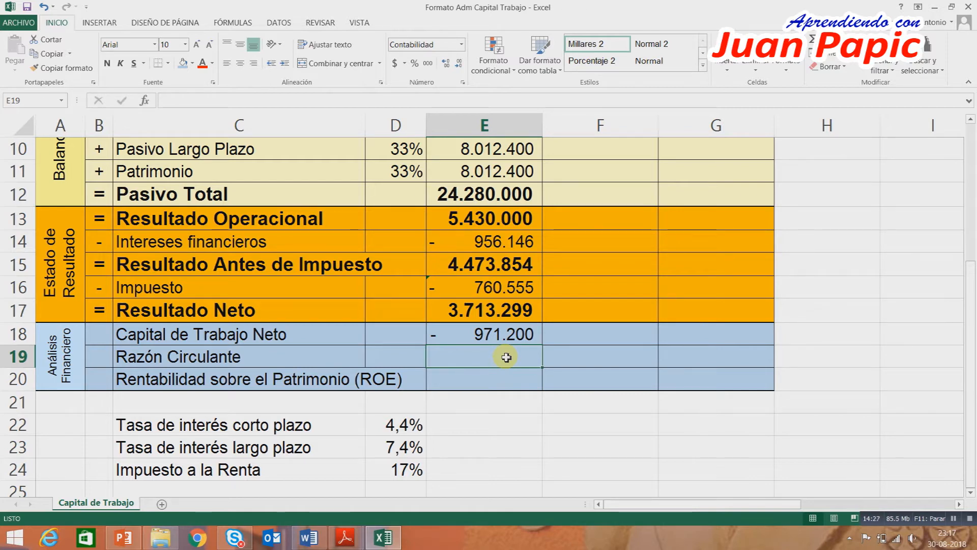
pyautogui.write('=')
pyautogui.scroll(3, 507, 334)
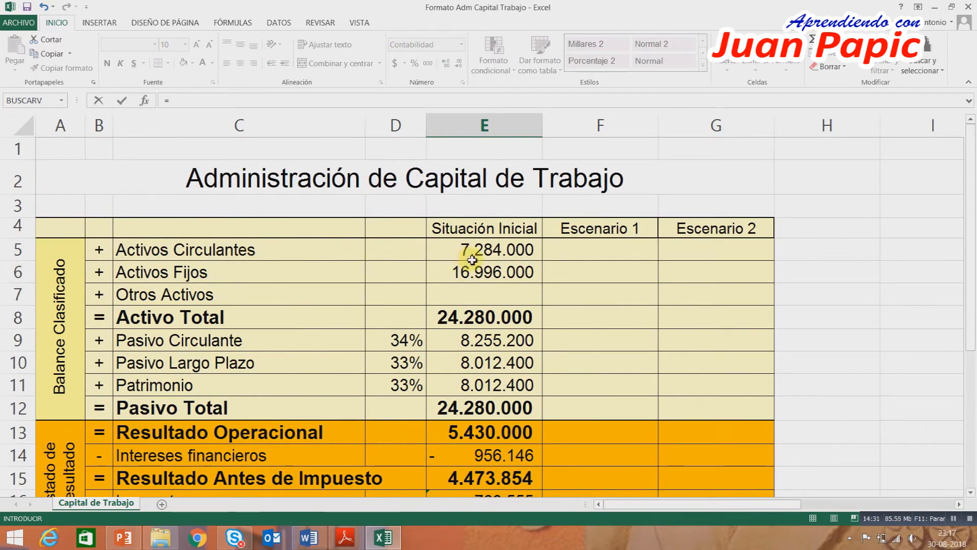
pyautogui.click(472, 256)
pyautogui.write('/')
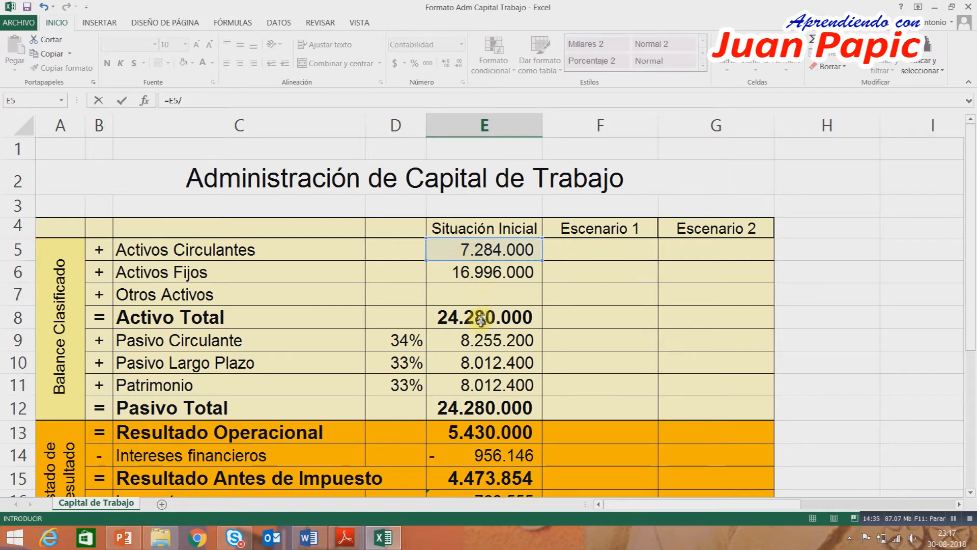
pyautogui.click(478, 338)
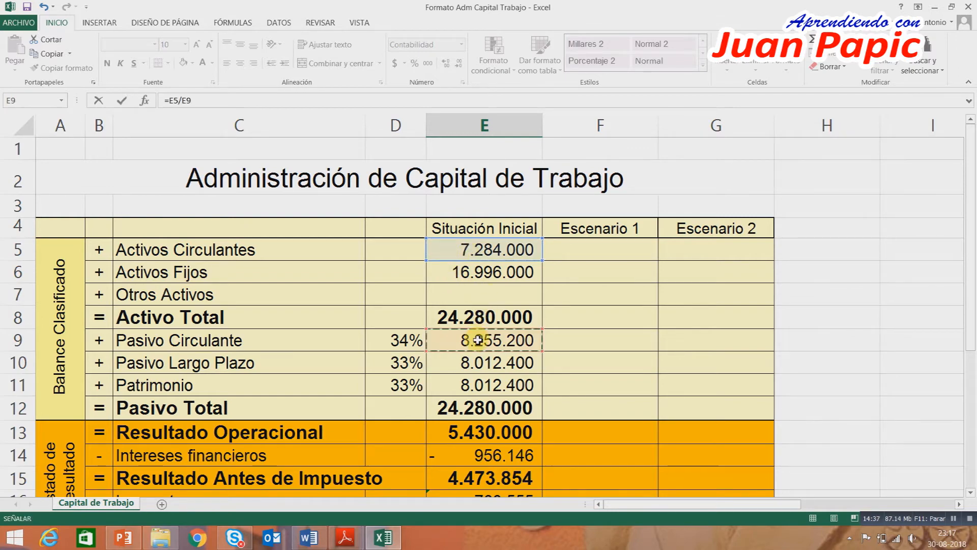
pyautogui.press('Return')
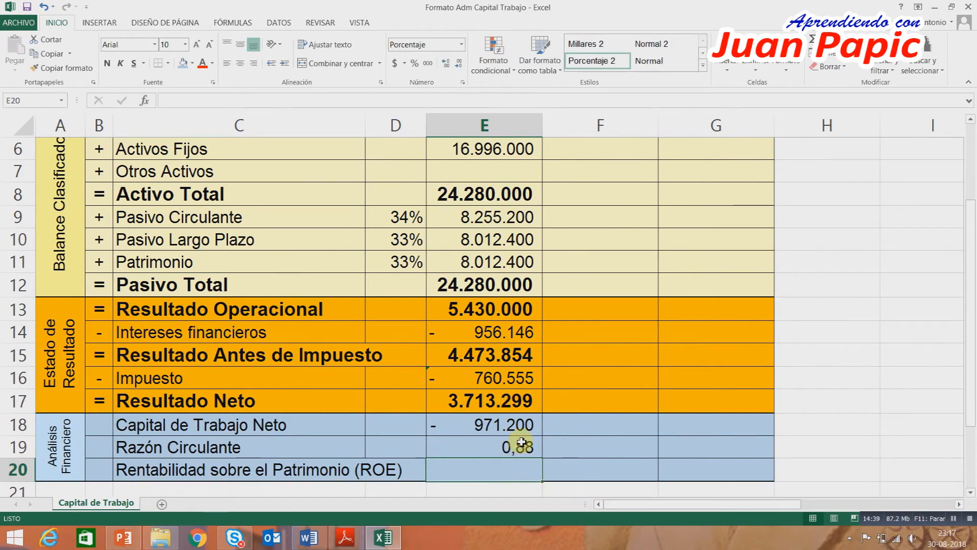
pyautogui.scroll(-1, 511, 446)
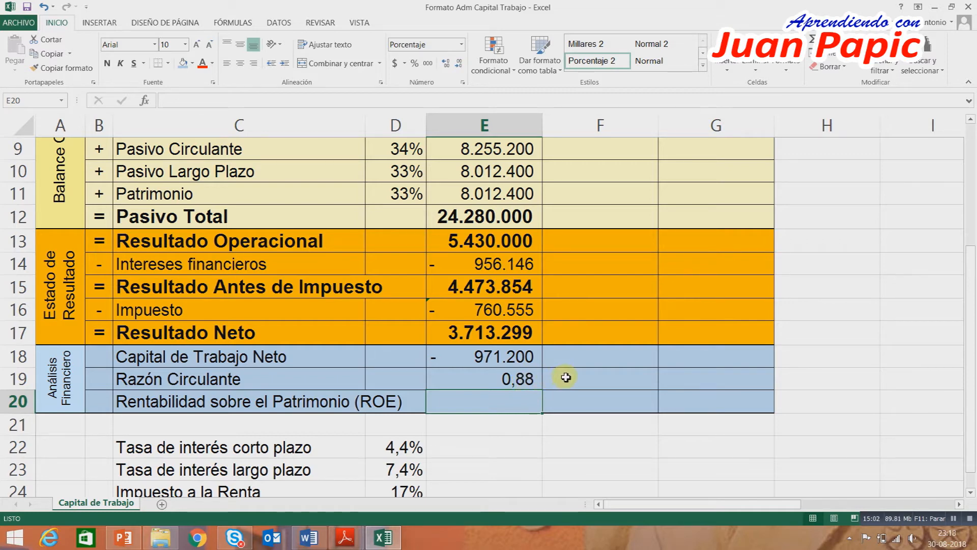
pyautogui.click(512, 381)
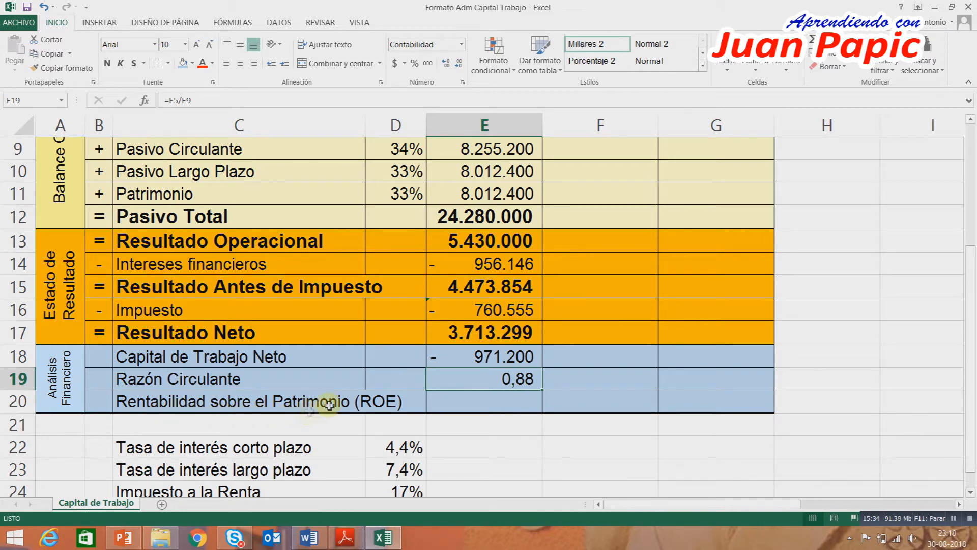
# Calculate Rentabilidad sobre el Patrimonio in E20 as =E17/E11 and review the Situación Inicial column and its ratios.
pyautogui.click(470, 403)
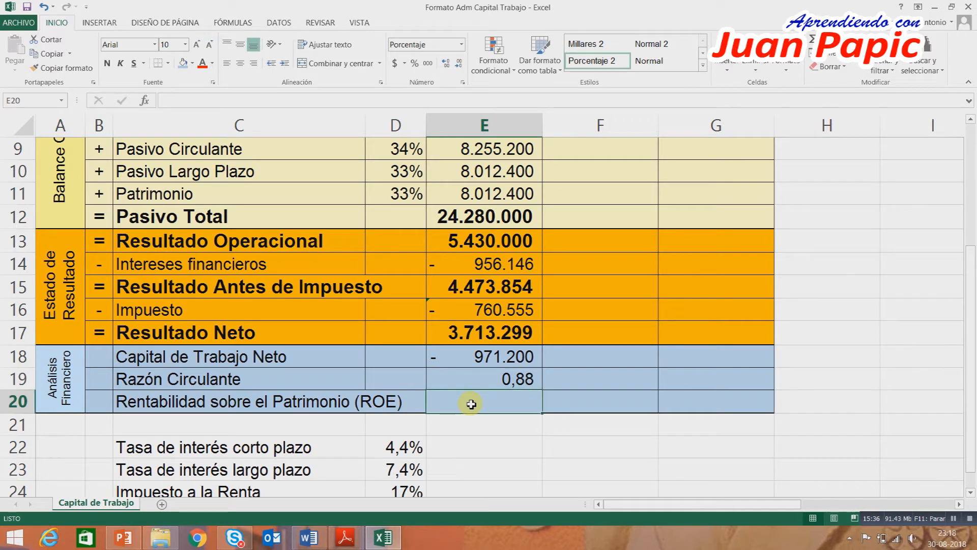
pyautogui.write('=')
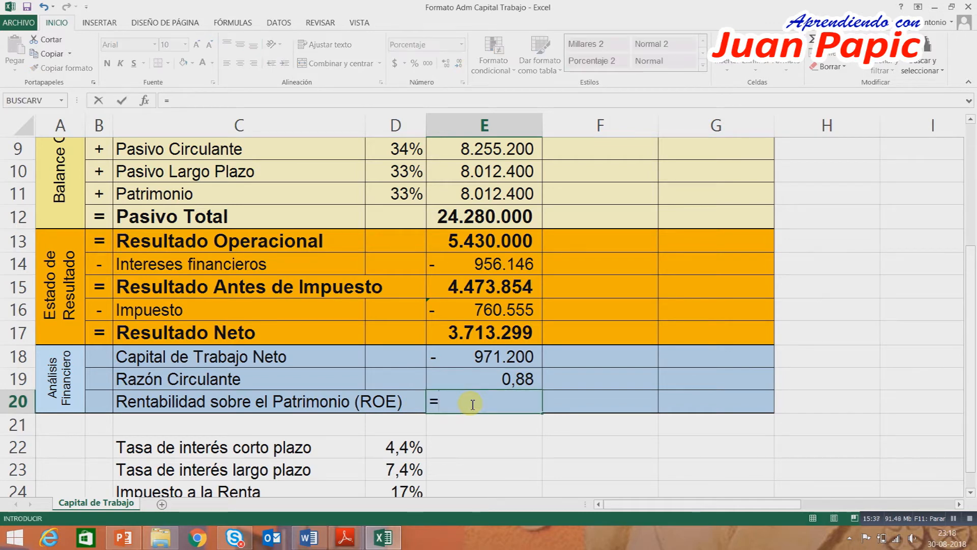
pyautogui.click(484, 332)
pyautogui.write('/')
pyautogui.click(463, 194)
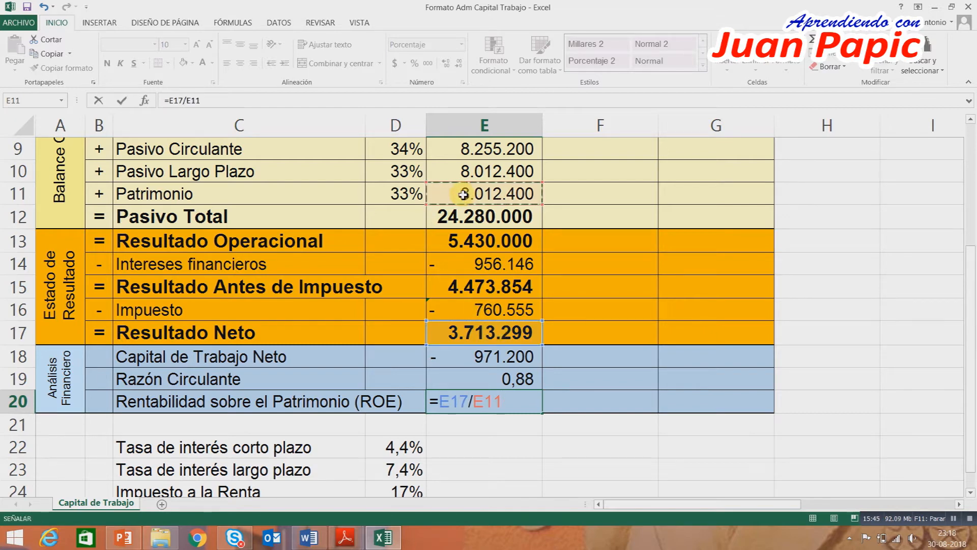
pyautogui.press('Return')
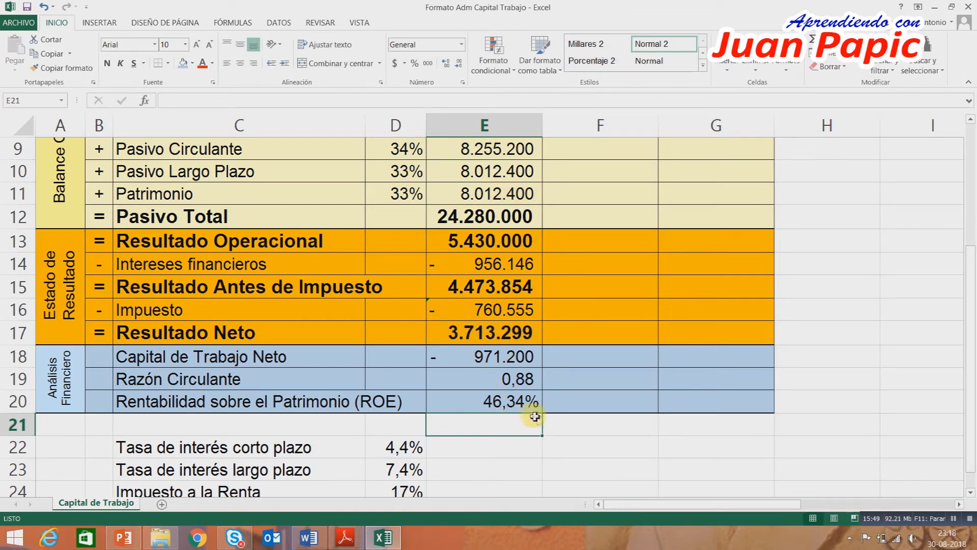
pyautogui.click(508, 380)
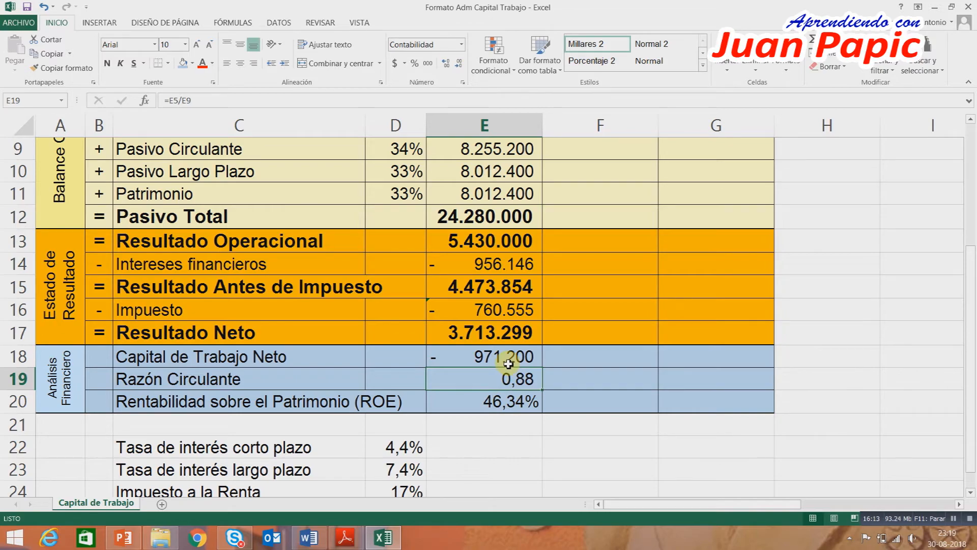
pyautogui.scroll(3, 509, 364)
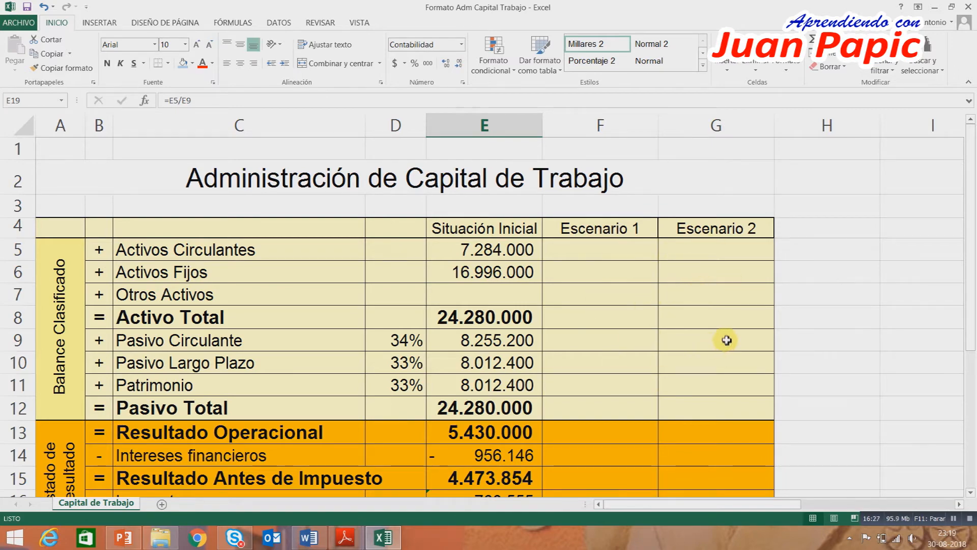
pyautogui.scroll(-1, 727, 341)
pyautogui.scroll(-1, 569, 277)
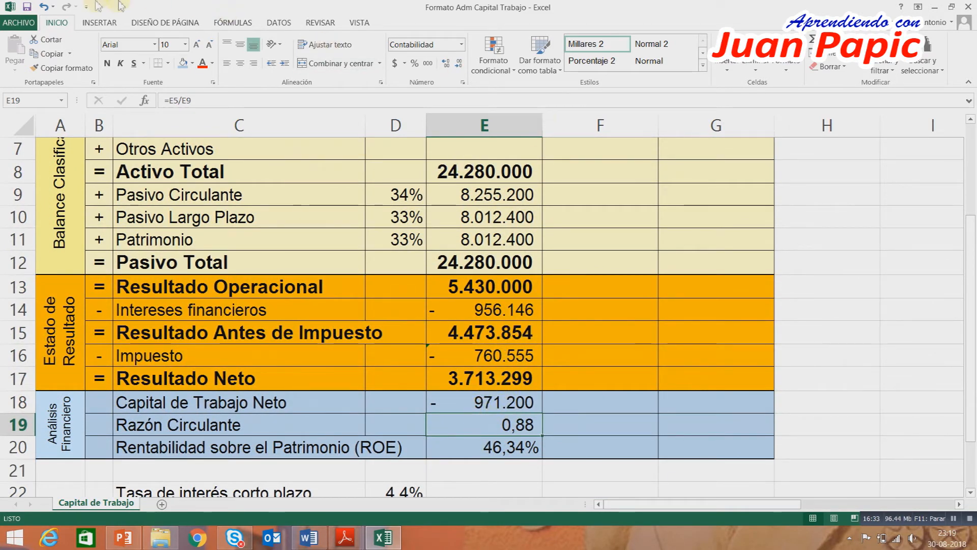
# Save a copy of the workbook in the 09 Finanzas II-A folder as "Desarrollo Ejercicio 1".
pyautogui.click(18, 23)
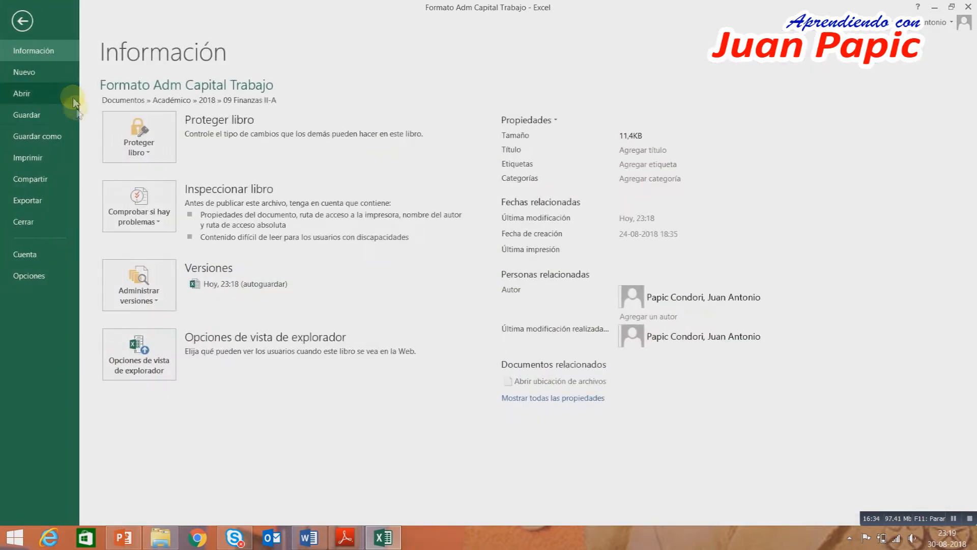
pyautogui.click(49, 139)
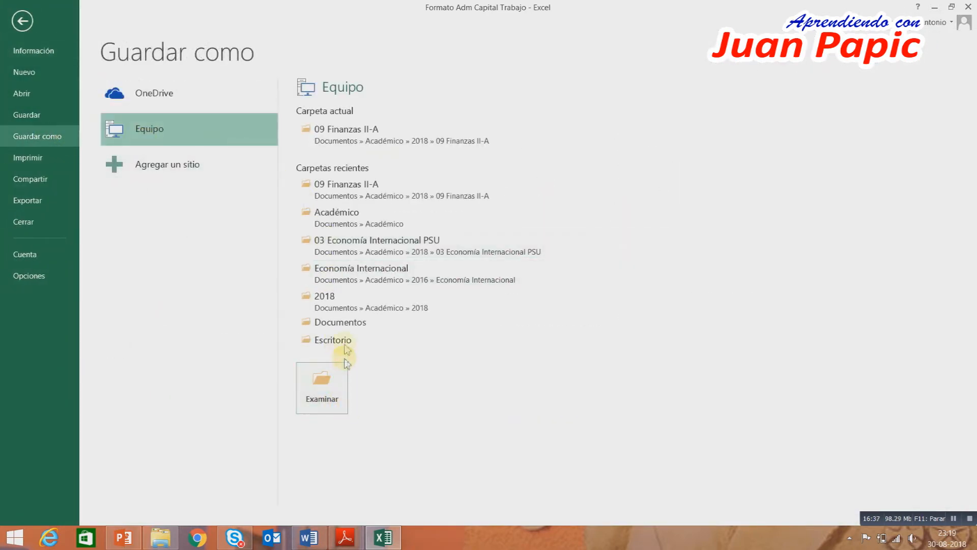
pyautogui.click(346, 364)
pyautogui.write('Desar')
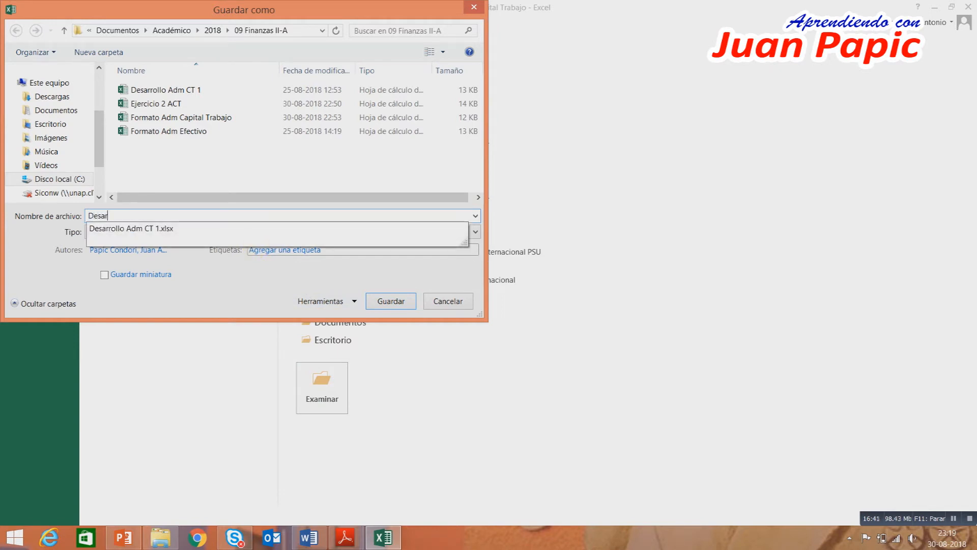
pyautogui.write('rollo Ejercicio 1')
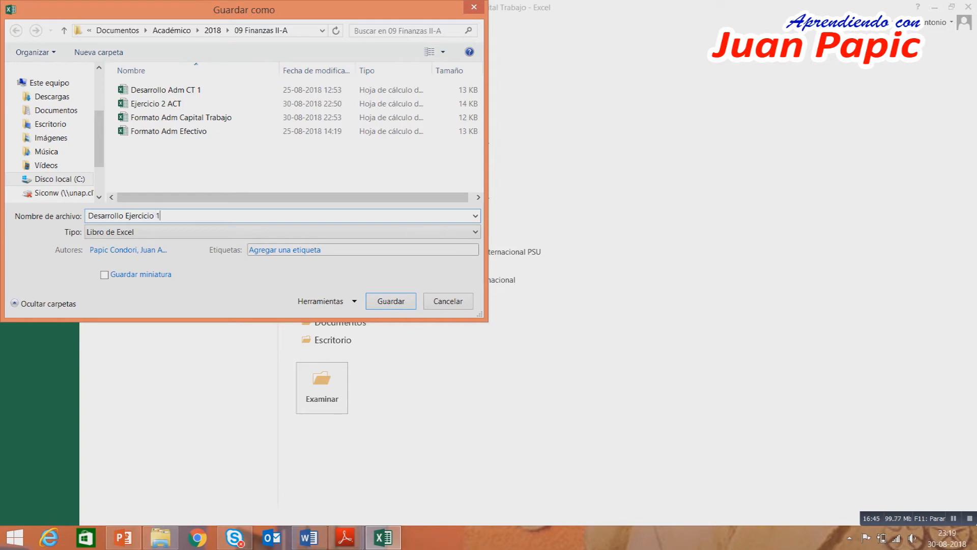
pyautogui.press('Return')
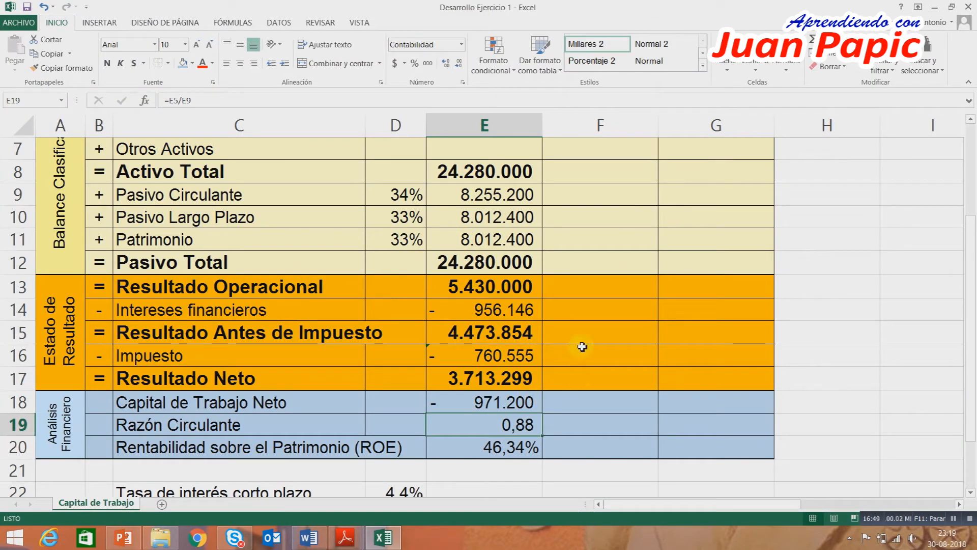
# In the Word exercise guide, highlight exercise 1 from its opening paragraph through item a in yellow and read item b.
pyautogui.click(310, 538)
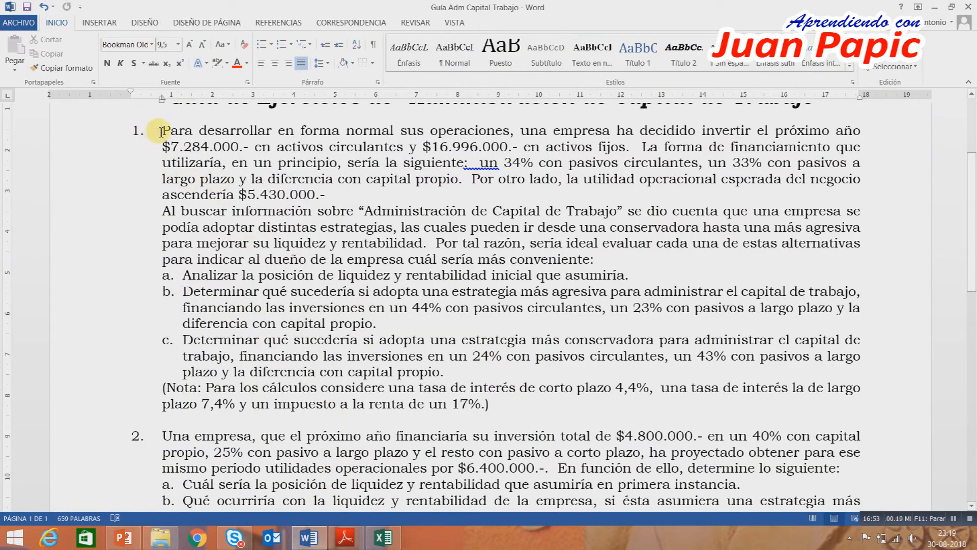
pyautogui.moveTo(162, 131); pyautogui.dragTo(663, 269)
pyautogui.click(227, 63)
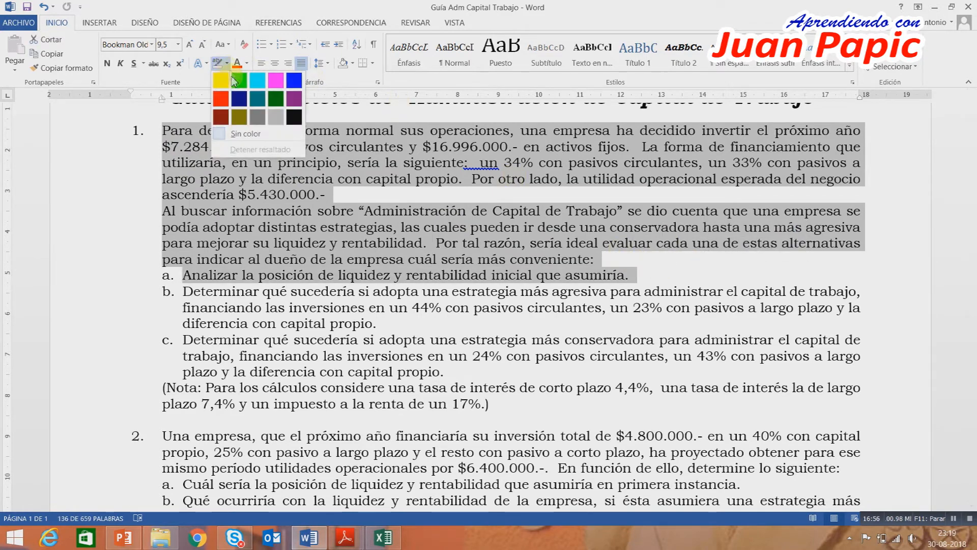
pyautogui.click(220, 81)
pyautogui.click(460, 227)
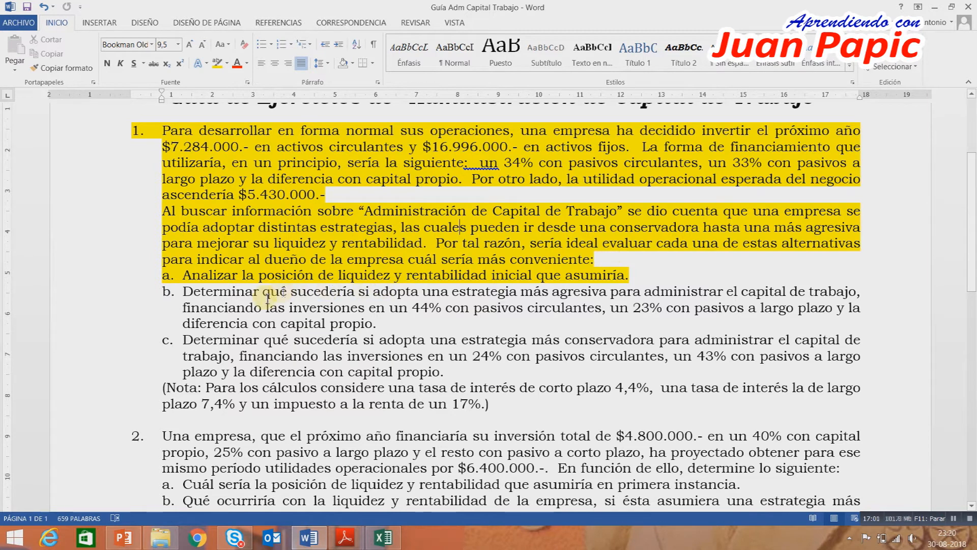
pyautogui.click(186, 294)
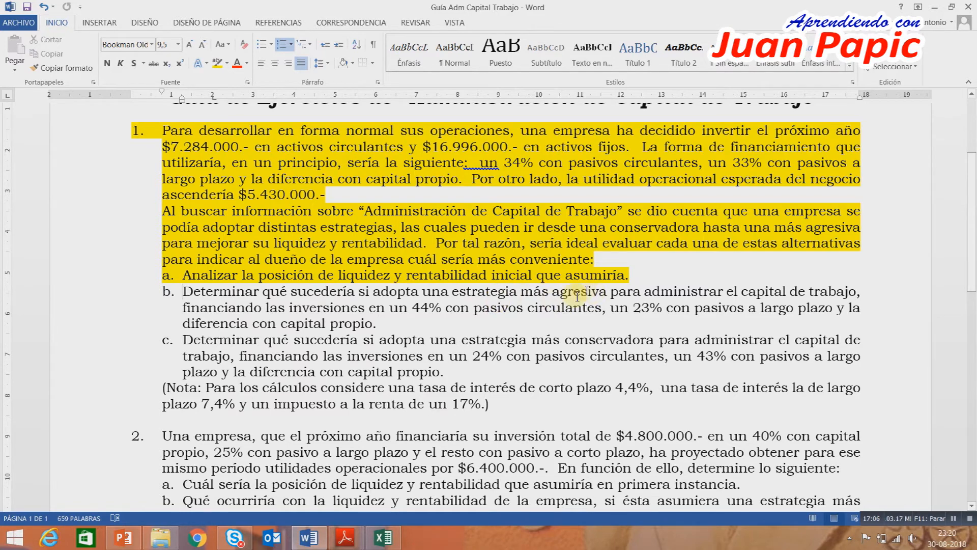
pyautogui.scroll(-2, 627, 301)
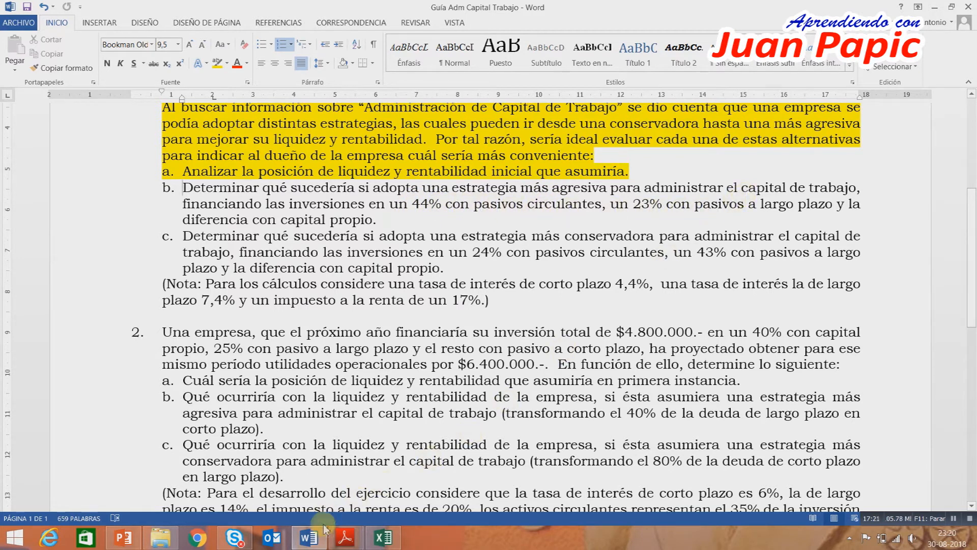
# Back in the Excel workbook, insert a column between Situación Inicial and Escenario 1 and narrow it to roughly column D's width.
pyautogui.click(383, 537)
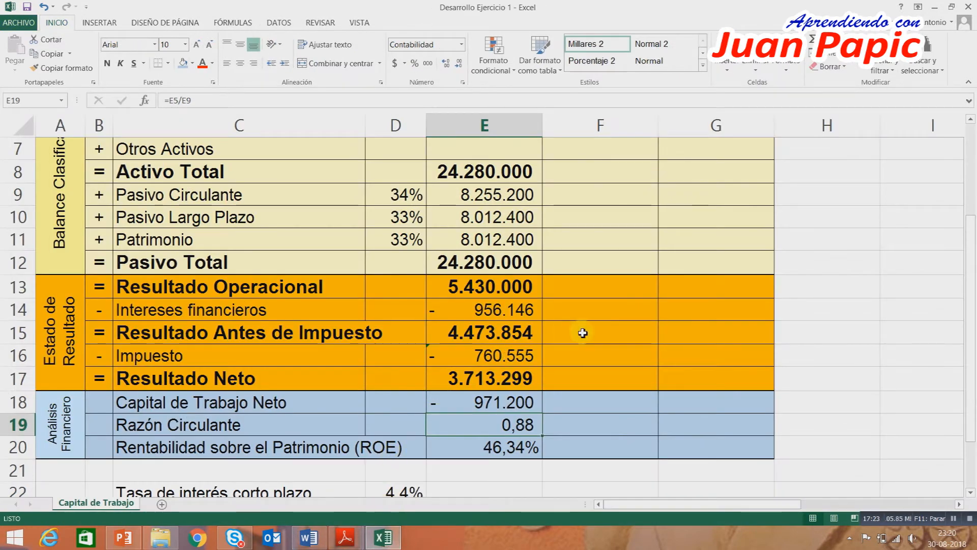
pyautogui.scroll(2, 583, 333)
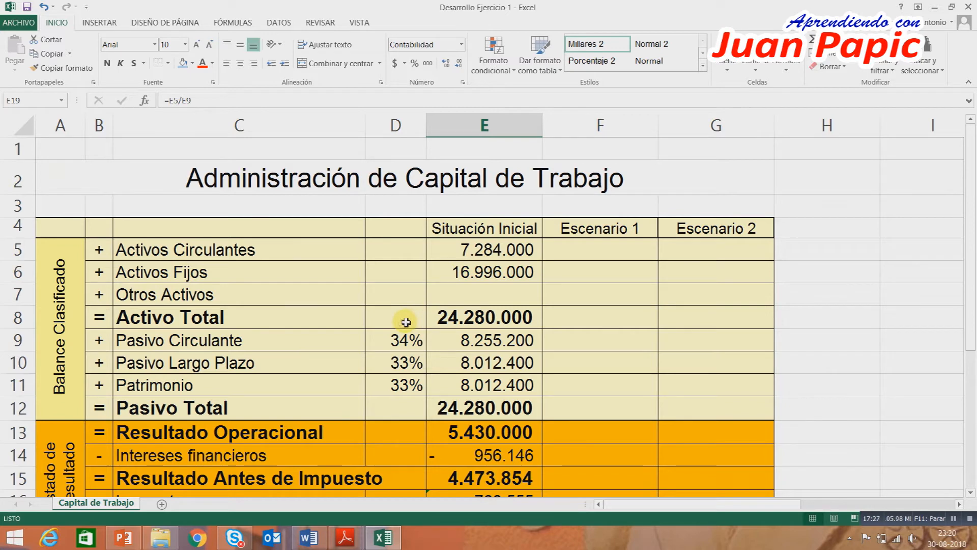
pyautogui.click(601, 125)
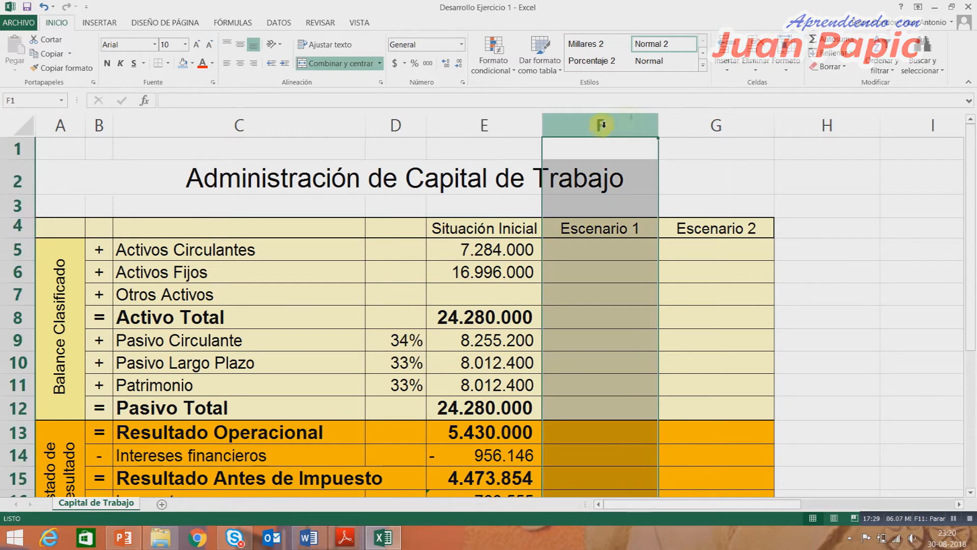
pyautogui.click(727, 45)
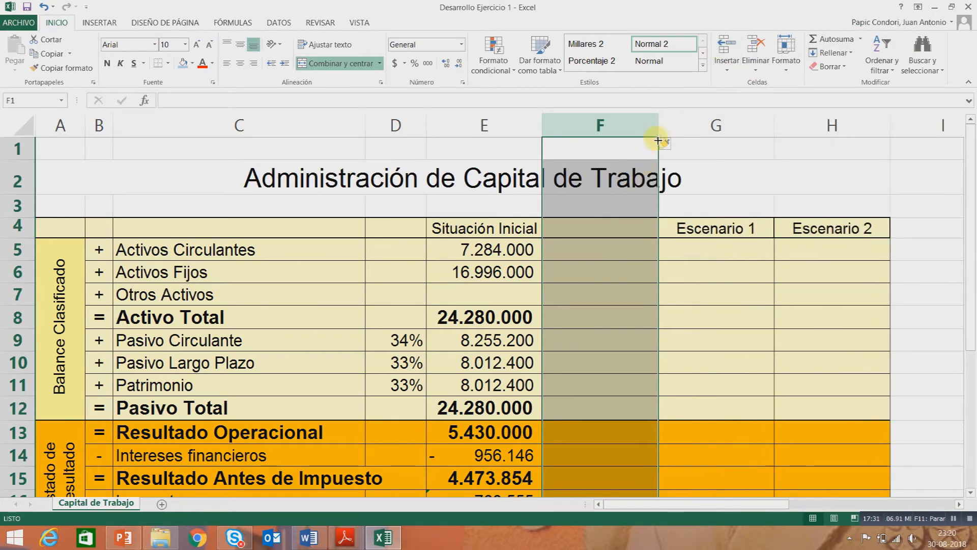
pyautogui.moveTo(661, 131); pyautogui.dragTo(602, 138)
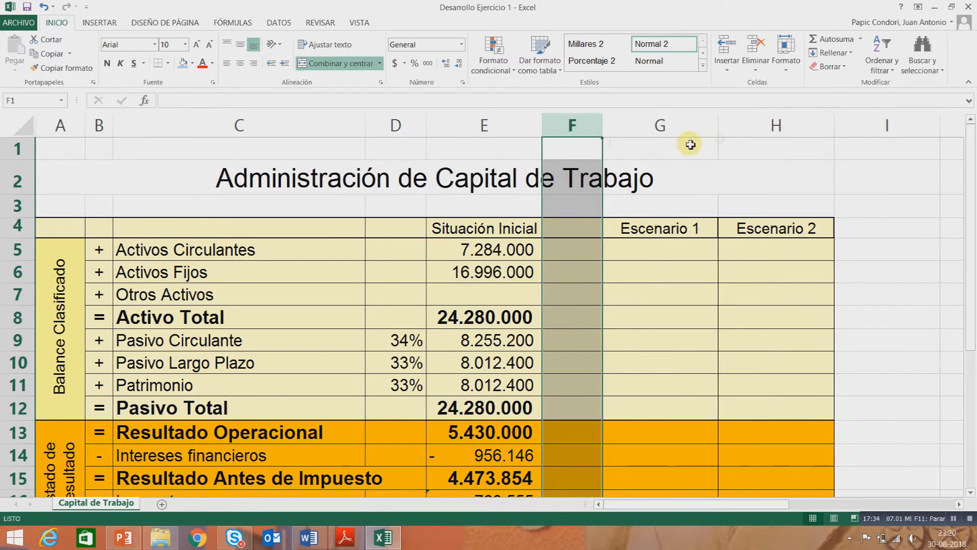
# Insert a column between Escenario 1 and Escenario 2 and narrow it to match column F.
pyautogui.click(764, 126)
pyautogui.click(728, 46)
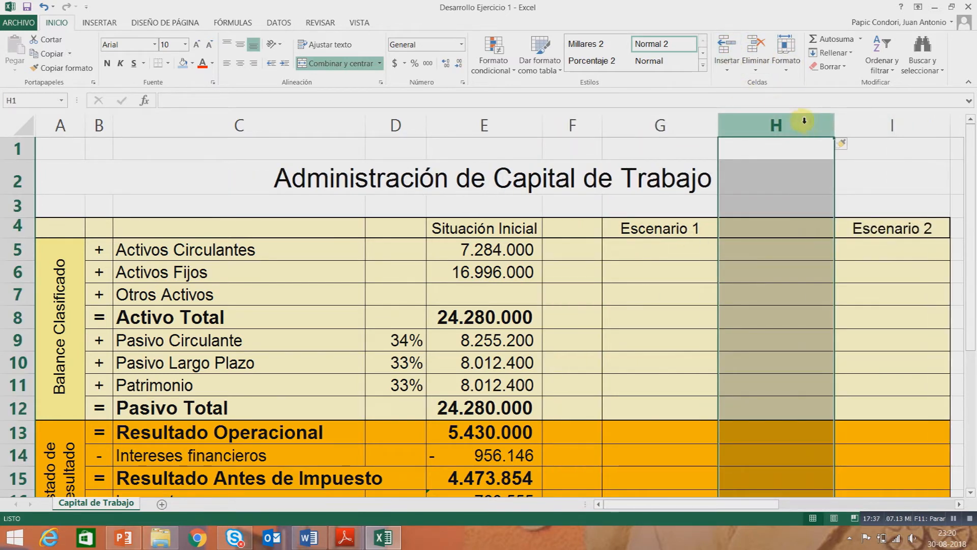
pyautogui.moveTo(834, 134); pyautogui.dragTo(777, 136)
pyautogui.scroll(-1, 652, 350)
pyautogui.scroll(1, 651, 349)
pyautogui.click(652, 341)
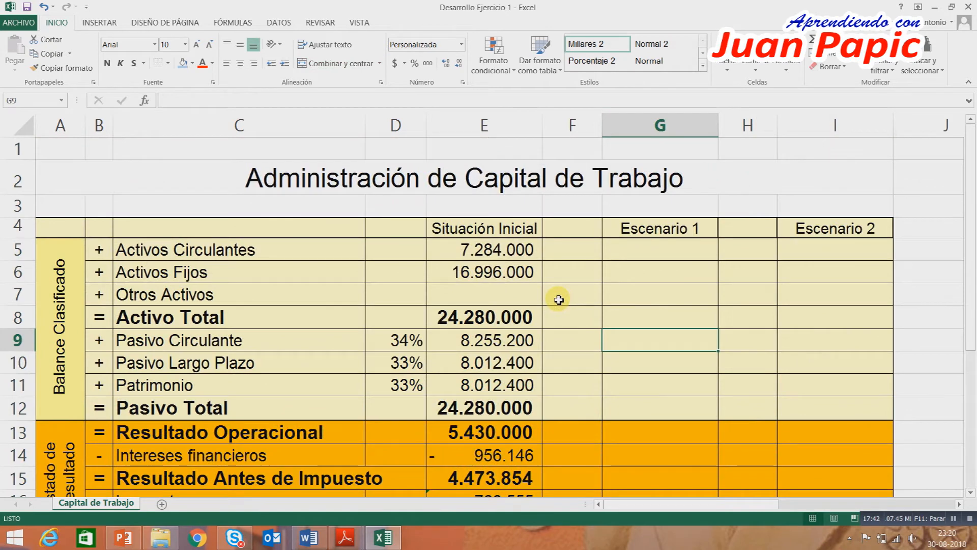
# Link Escenario 1's Activos Circulantes G5 and Activos Fijos G6 to the initial values with =E5 and =E6.
pyautogui.click(632, 259)
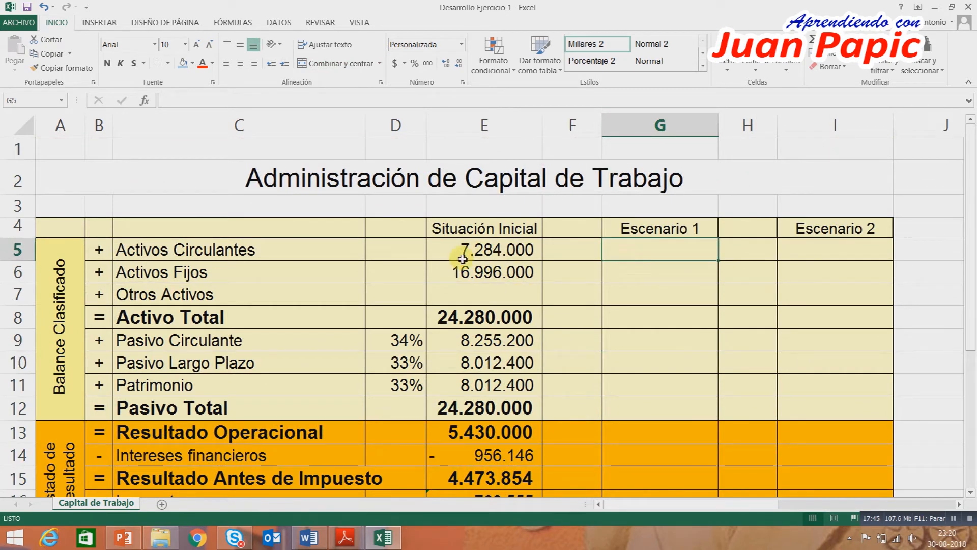
pyautogui.write('=')
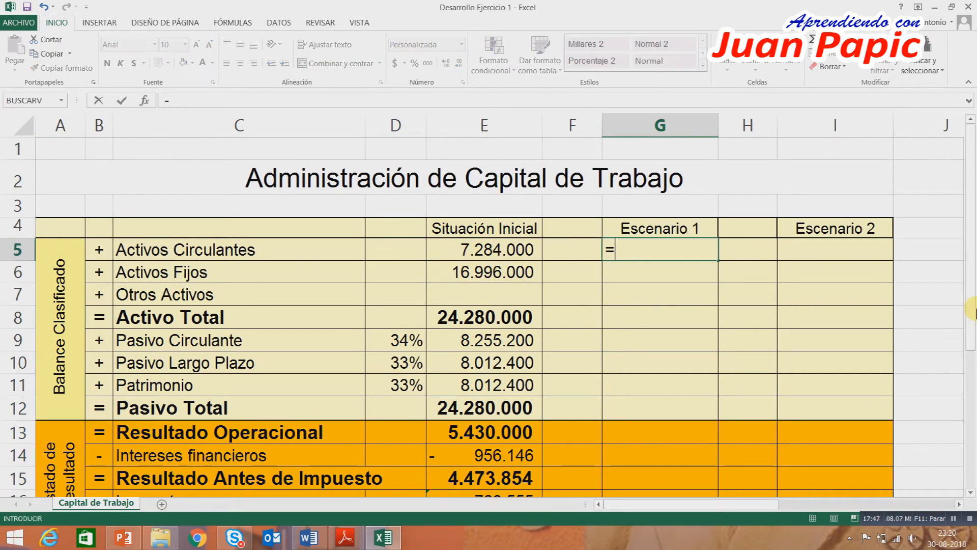
pyautogui.click(500, 254)
pyautogui.press('Return')
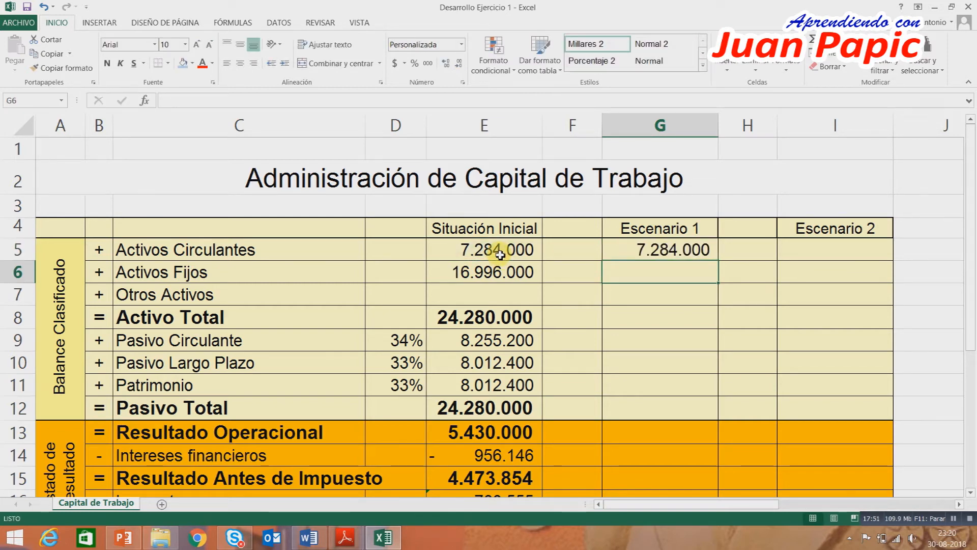
pyautogui.write('=')
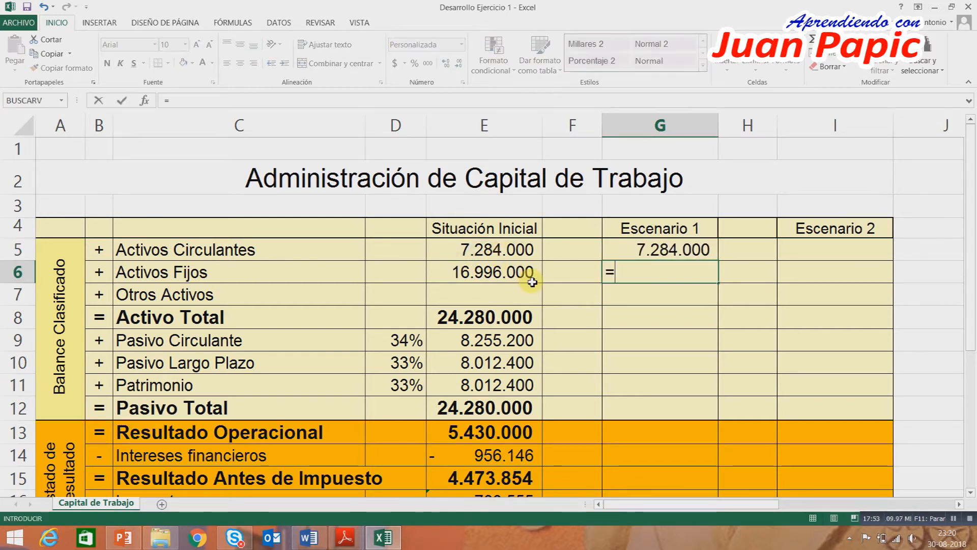
pyautogui.click(484, 271)
pyautogui.press('Return')
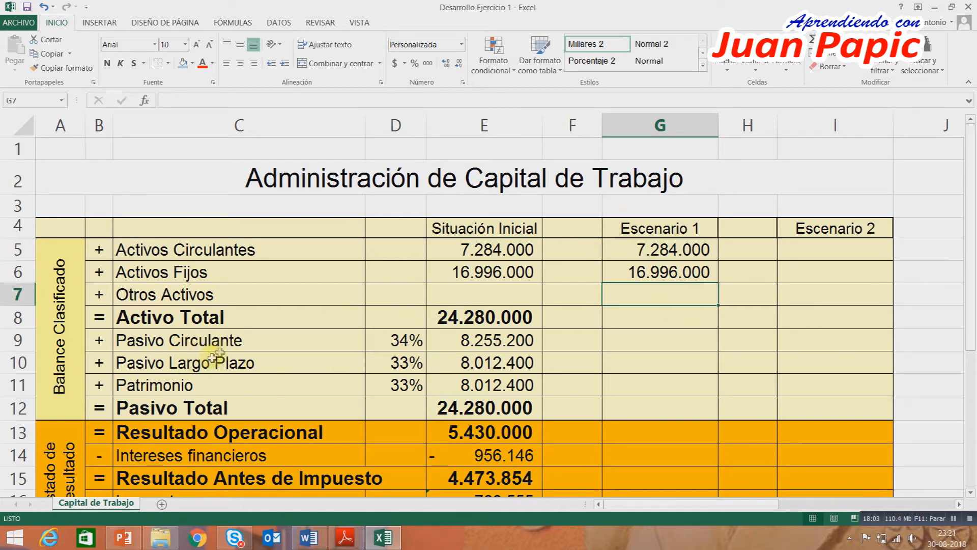
# Calculate Escenario 1's Activo Total in G8 as =SUMA(G5:G7).
pyautogui.moveTo(157, 345); pyautogui.dragTo(157, 356)
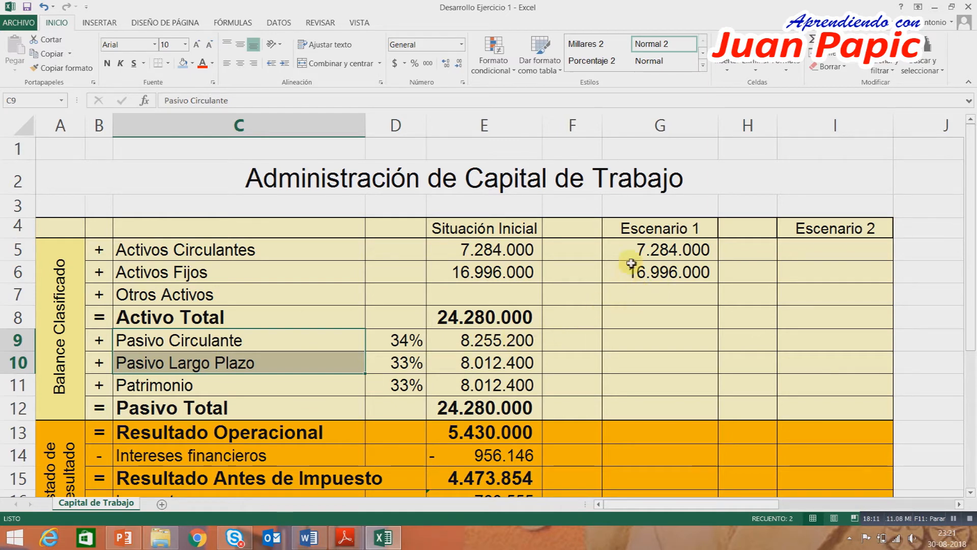
pyautogui.click(639, 249)
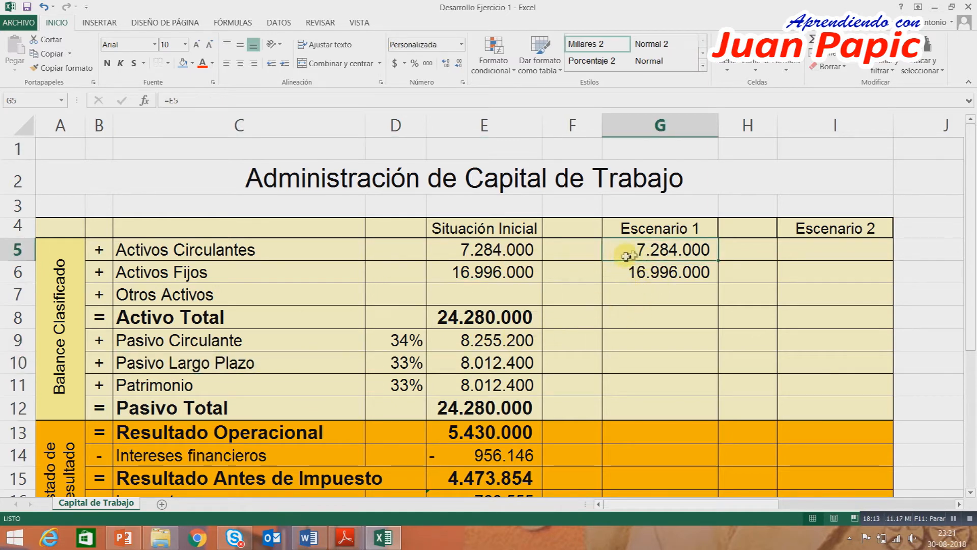
pyautogui.click(640, 316)
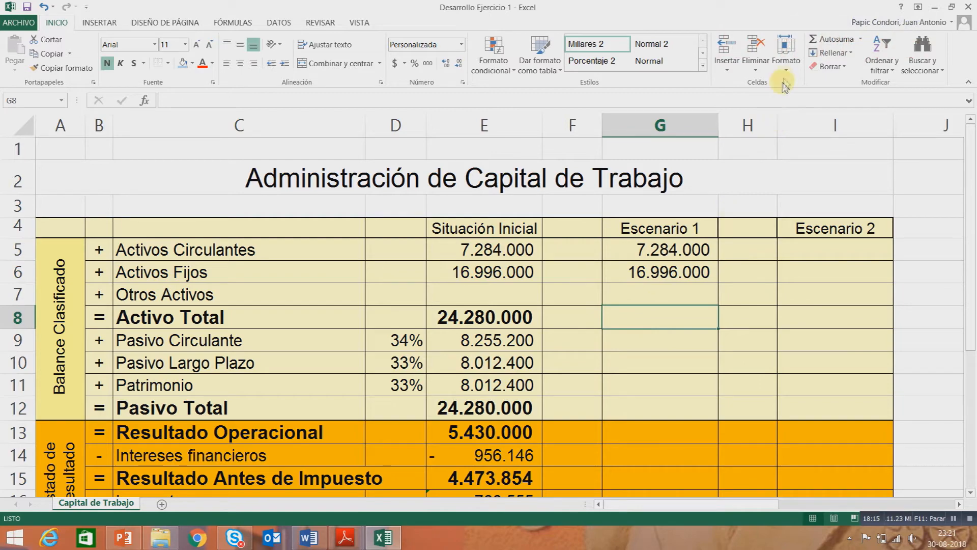
pyautogui.click(834, 41)
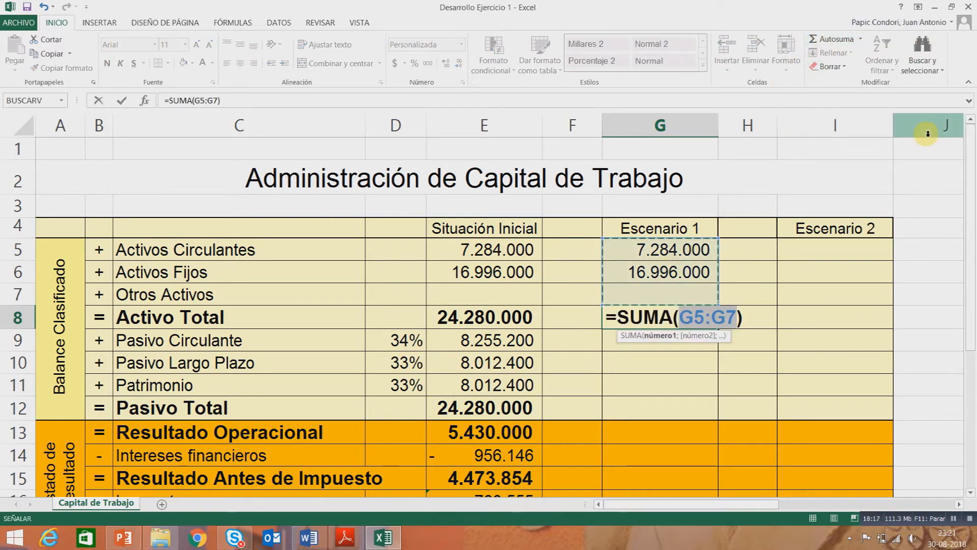
pyautogui.press('Return')
pyautogui.scroll(-1, 626, 312)
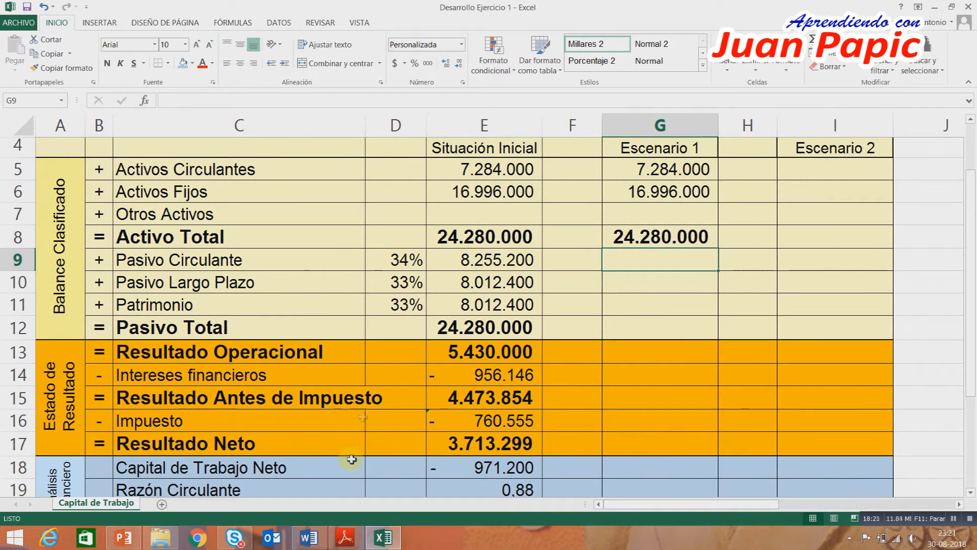
# Check item b's financing percentages in Word, enter 44% for Pasivo Circulante in F9 and format F9:F11 as percentages.
pyautogui.click(309, 537)
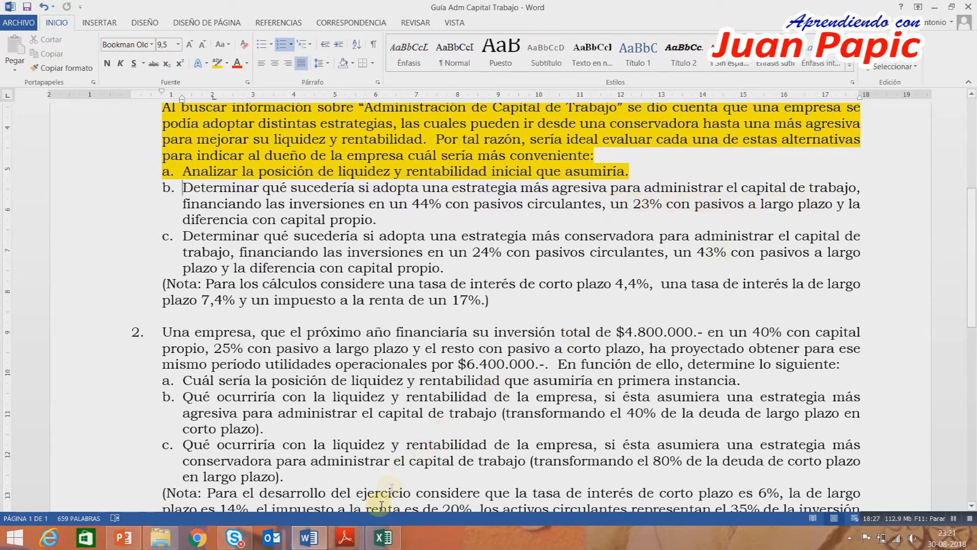
pyautogui.click(383, 537)
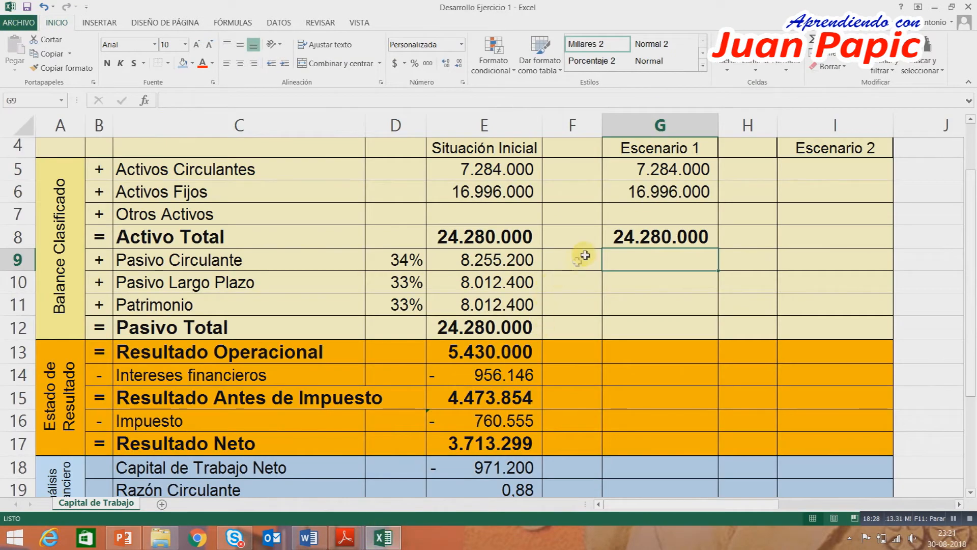
pyautogui.click(585, 255)
pyautogui.write('3')
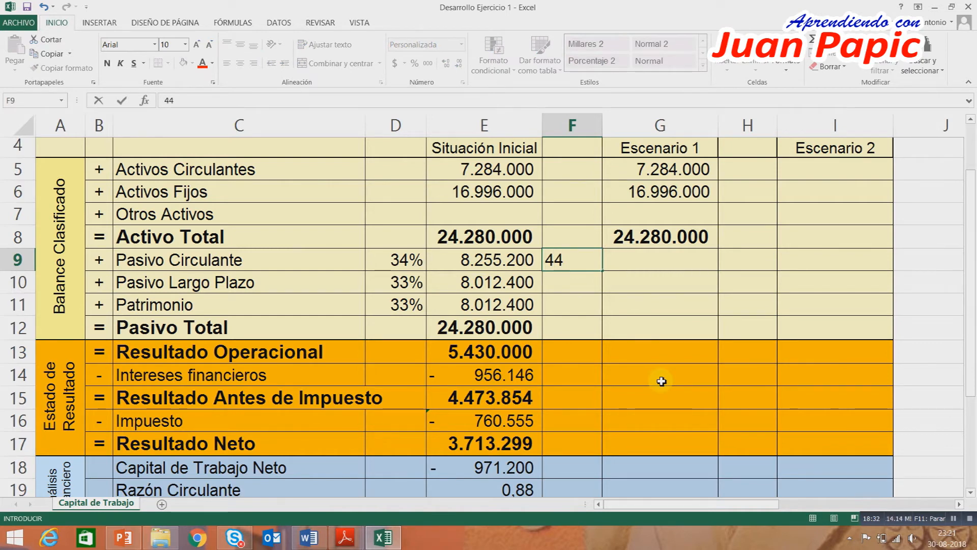
pyautogui.press('Return')
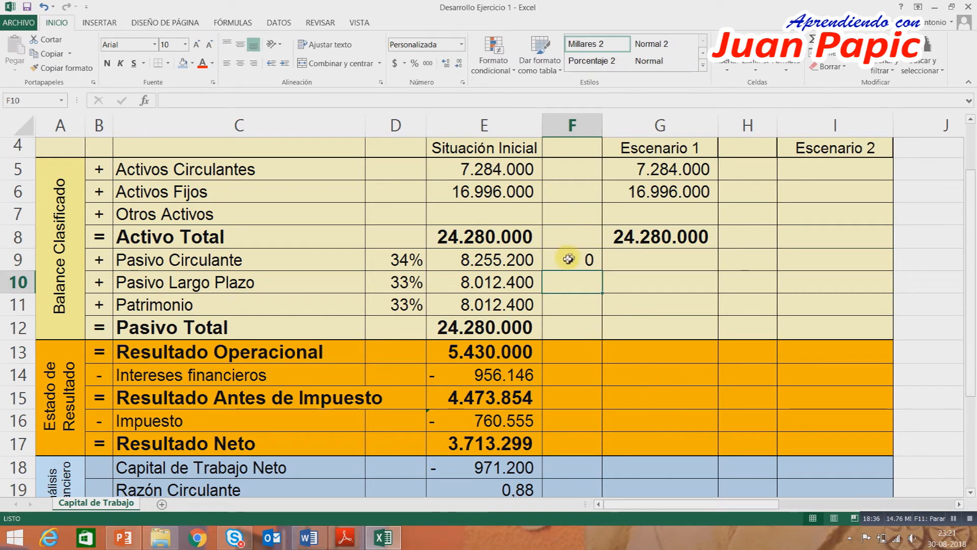
pyautogui.moveTo(566, 260); pyautogui.dragTo(563, 301)
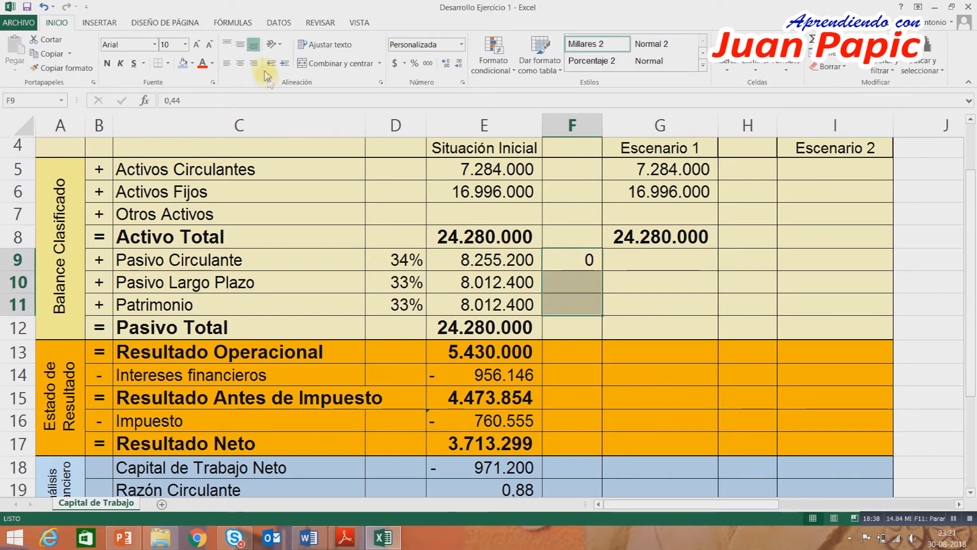
pyautogui.click(415, 65)
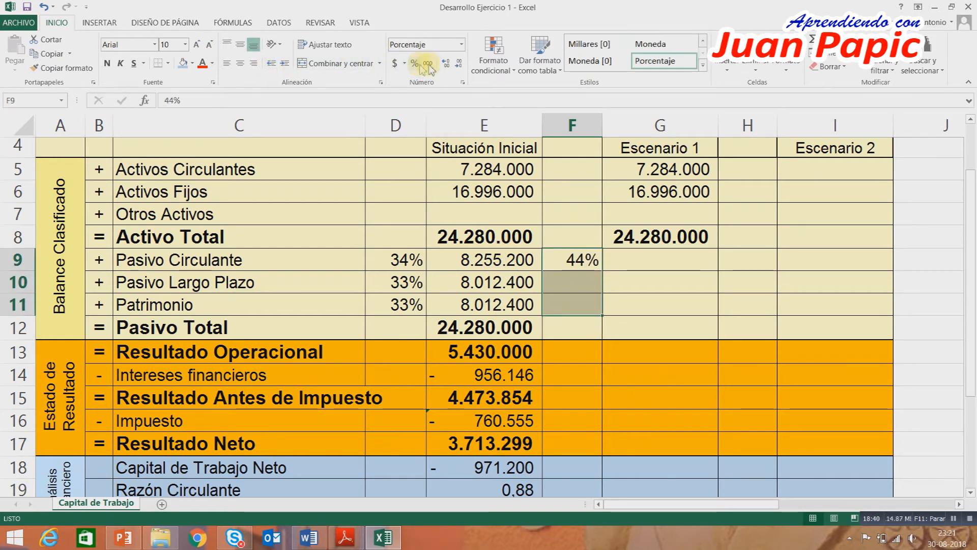
# Enter 23% for Pasivo Largo Plazo in F10 and calculate Patrimonio's percentage in F11 with =1-F9-F10.
pyautogui.click(583, 285)
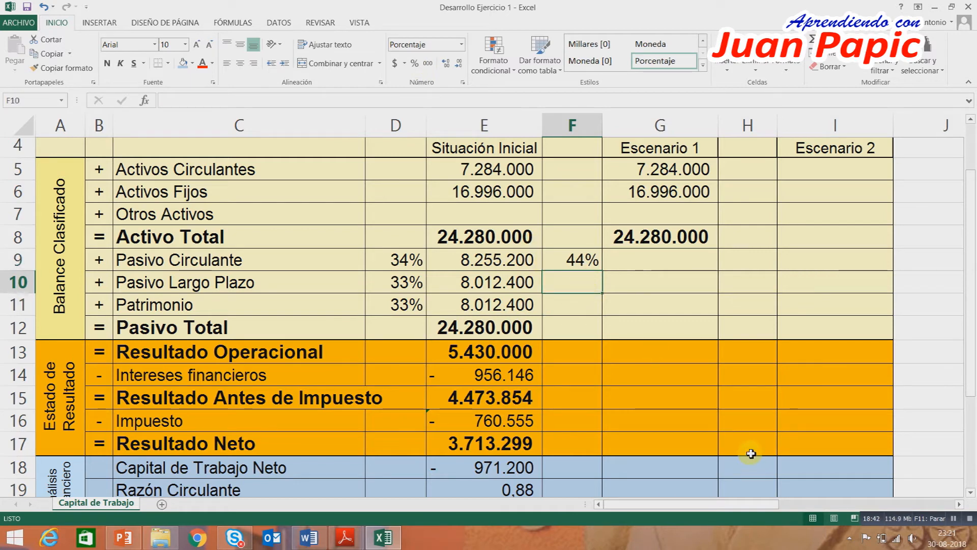
pyautogui.write('23')
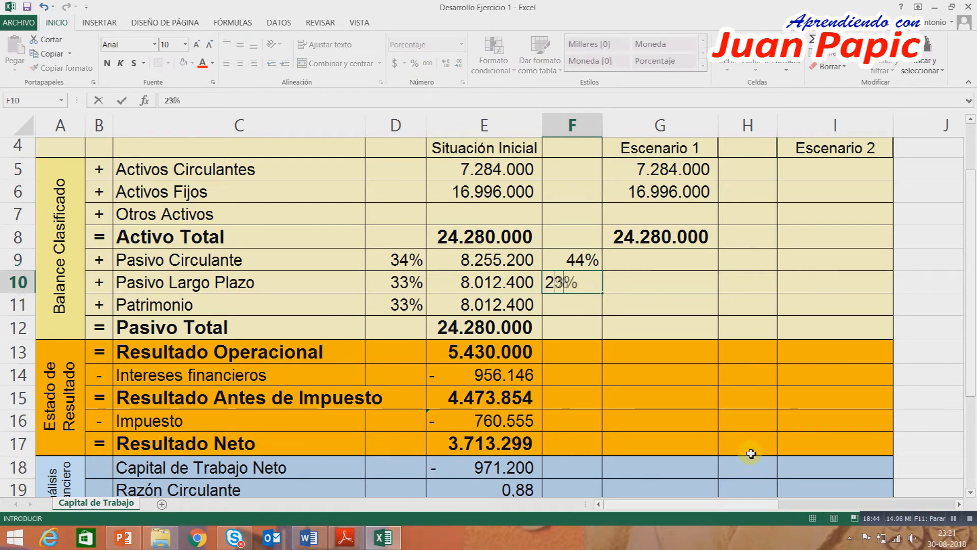
pyautogui.press('Return')
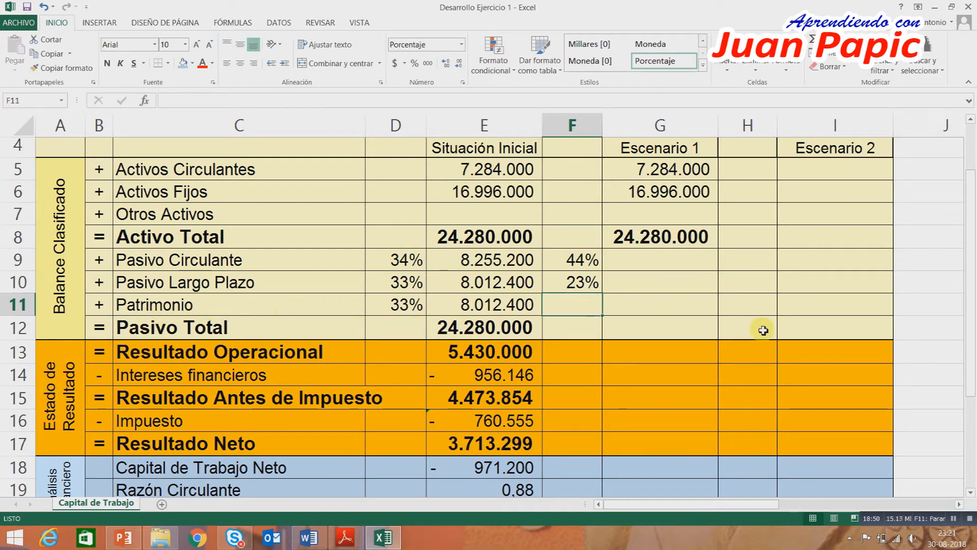
pyautogui.write('=1-')
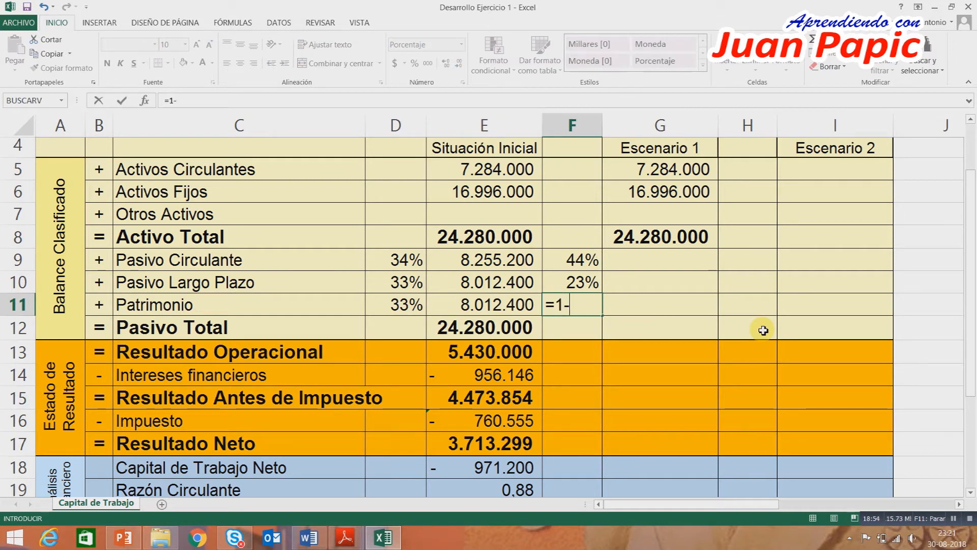
pyautogui.click(590, 265)
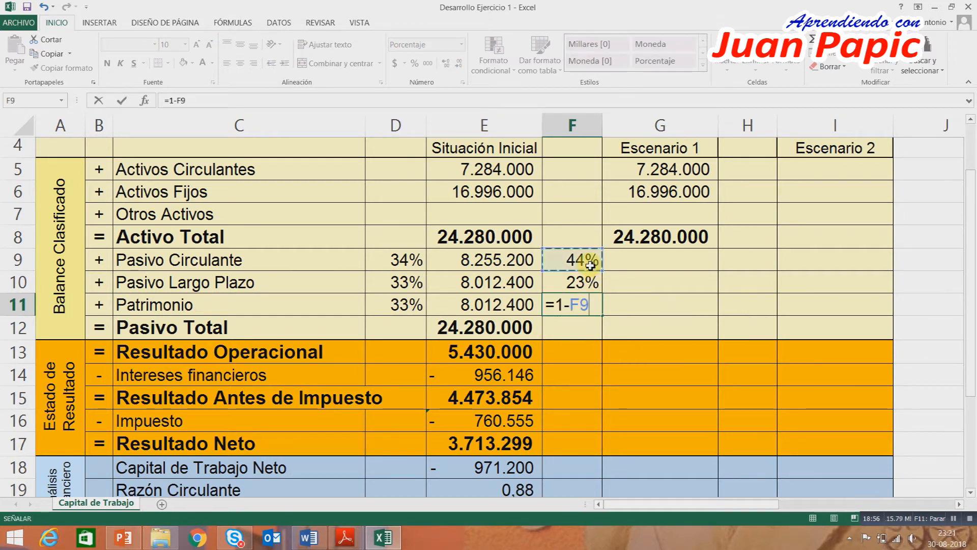
pyautogui.write('-')
pyautogui.click(581, 281)
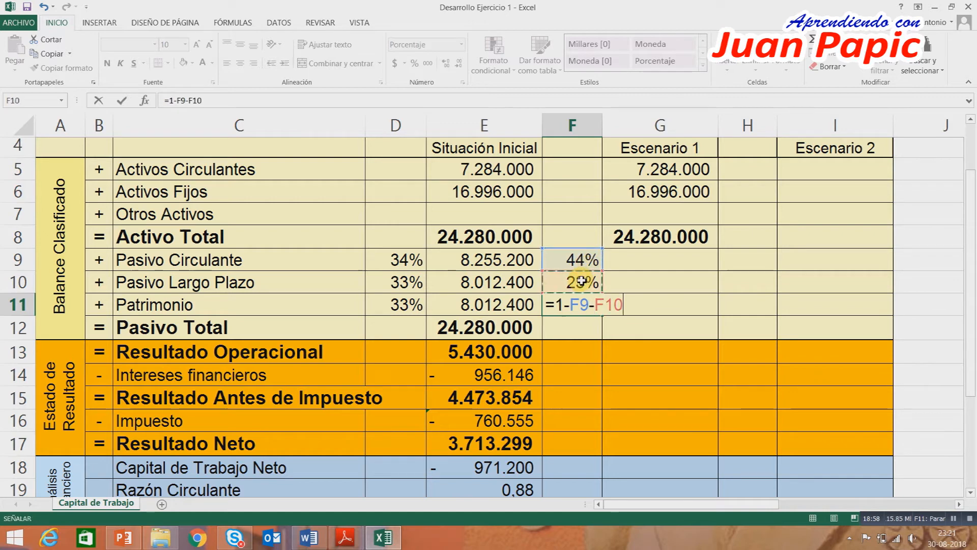
pyautogui.press('Return')
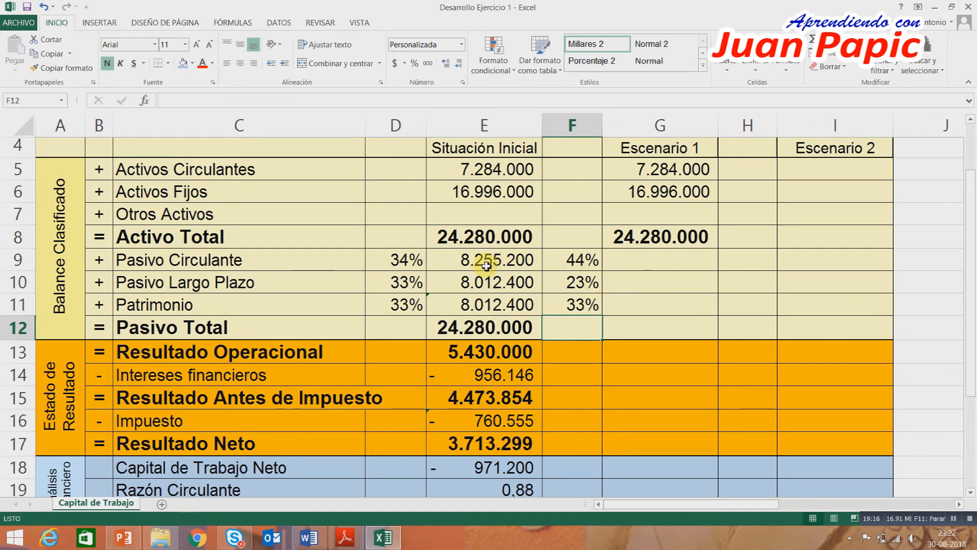
# Check the formula in E9 and calculate Escenario 1's Pasivo Circulante in G9 with =REDONDEAR($G$8*F9;0).
pyautogui.click(486, 265)
pyautogui.doubleClick(486, 265)
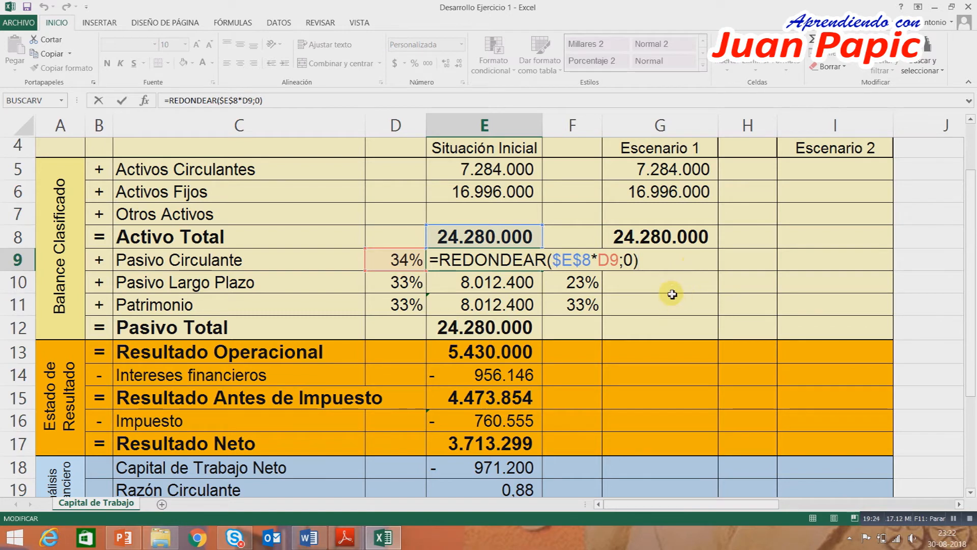
pyautogui.press('Return')
pyautogui.click(654, 262)
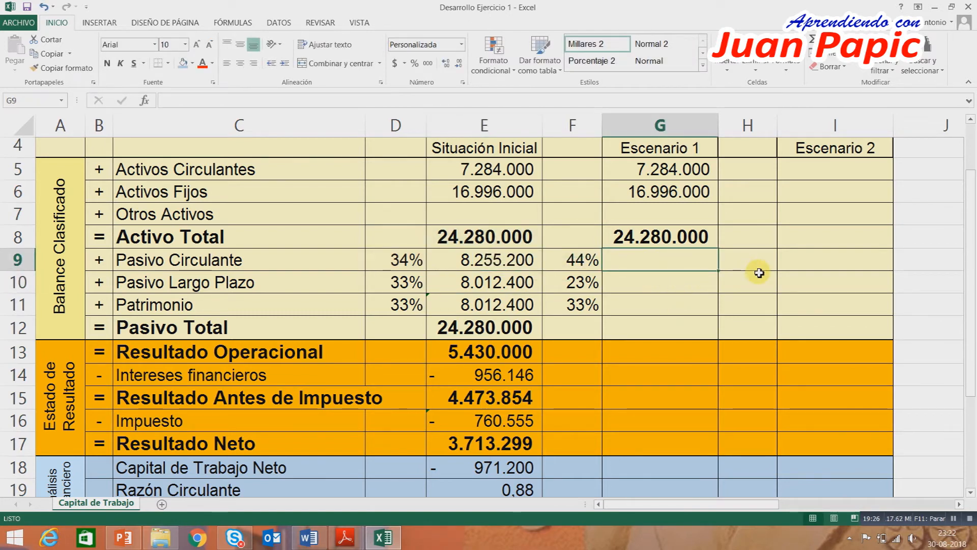
pyautogui.write('=redondear')
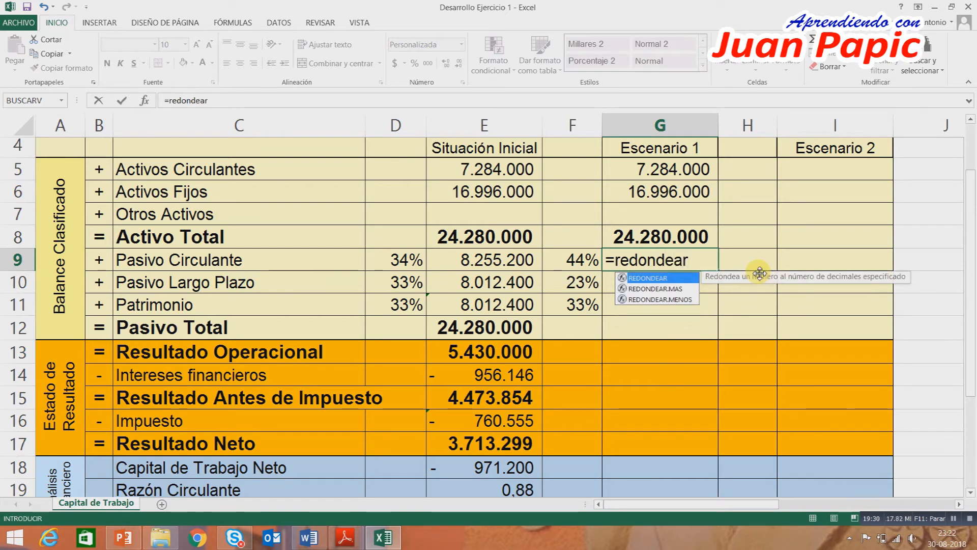
pyautogui.write('(')
pyautogui.click(694, 244)
pyautogui.press('F4')
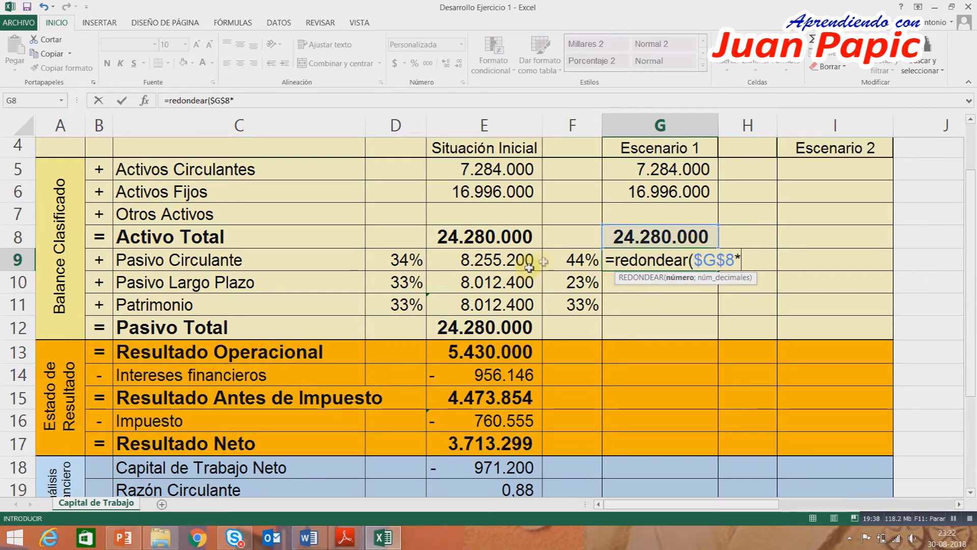
pyautogui.click(570, 256)
pyautogui.write(';')
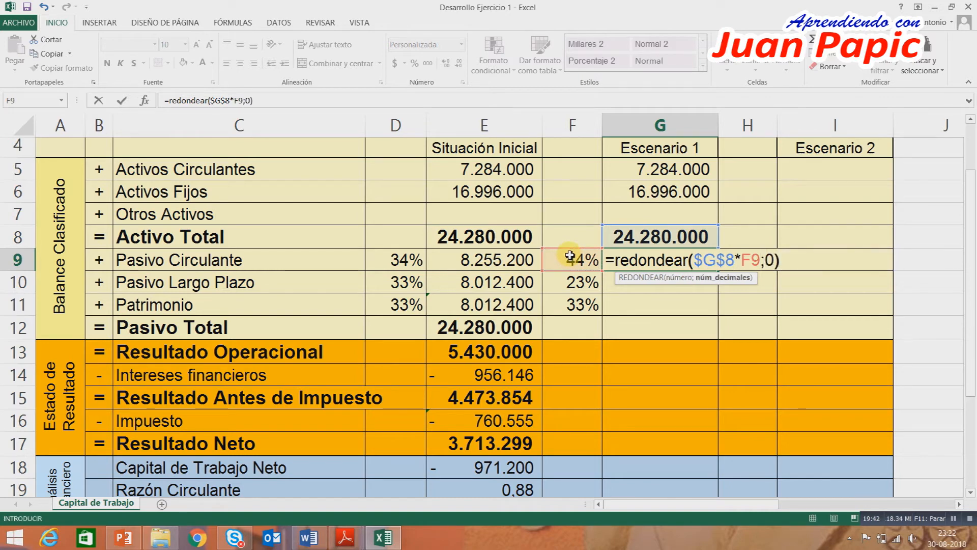
pyautogui.write('0)')
pyautogui.press('Return')
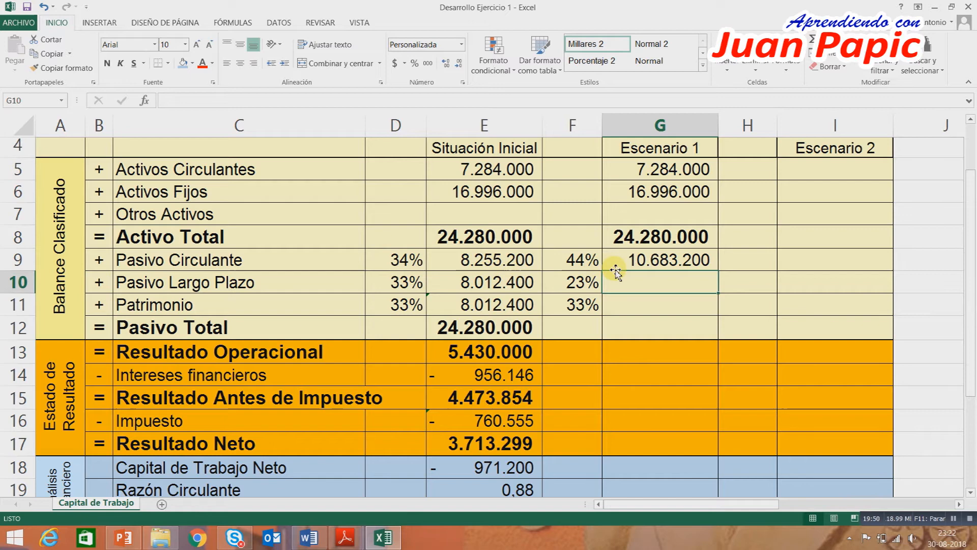
# Fill the G9 formula down to G11 and compare Patrimonio's amounts and percentages between Situación Inicial and Escenario 1.
pyautogui.click(683, 262)
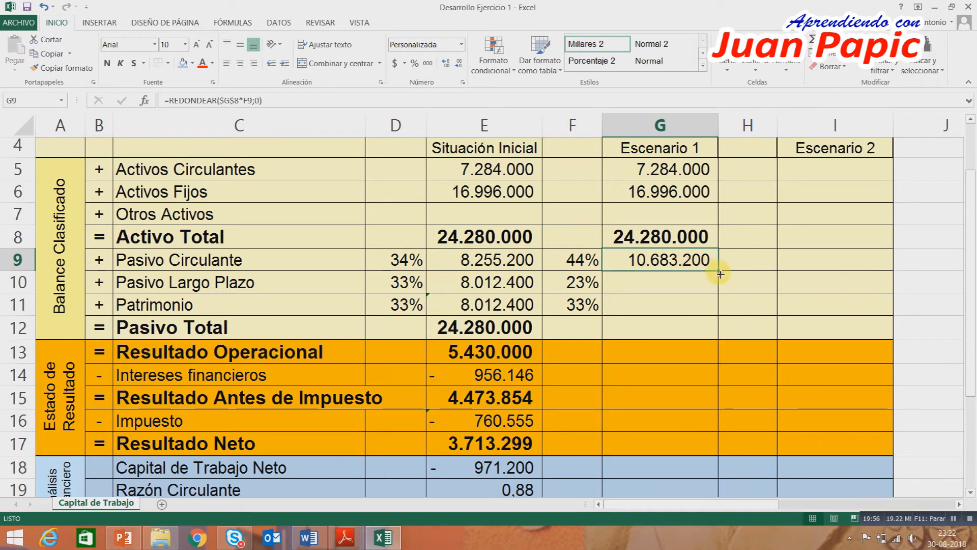
pyautogui.moveTo(719, 272); pyautogui.dragTo(711, 308)
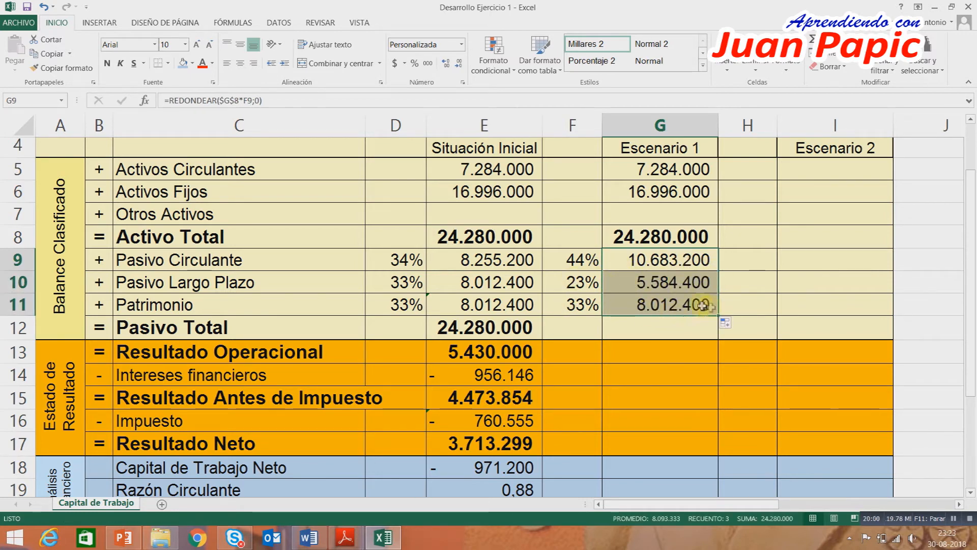
pyautogui.click(684, 304)
pyautogui.click(511, 306)
pyautogui.click(632, 304)
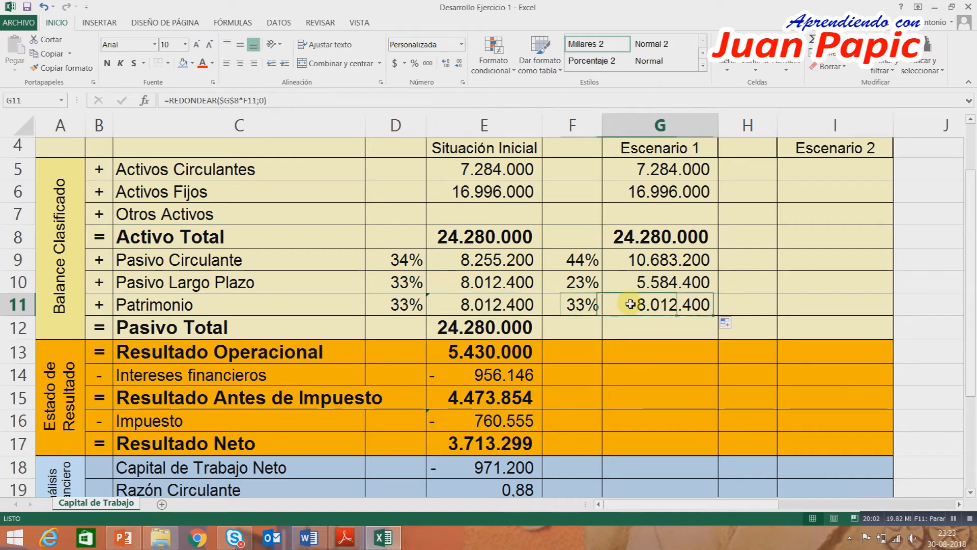
pyautogui.click(421, 307)
pyautogui.click(569, 306)
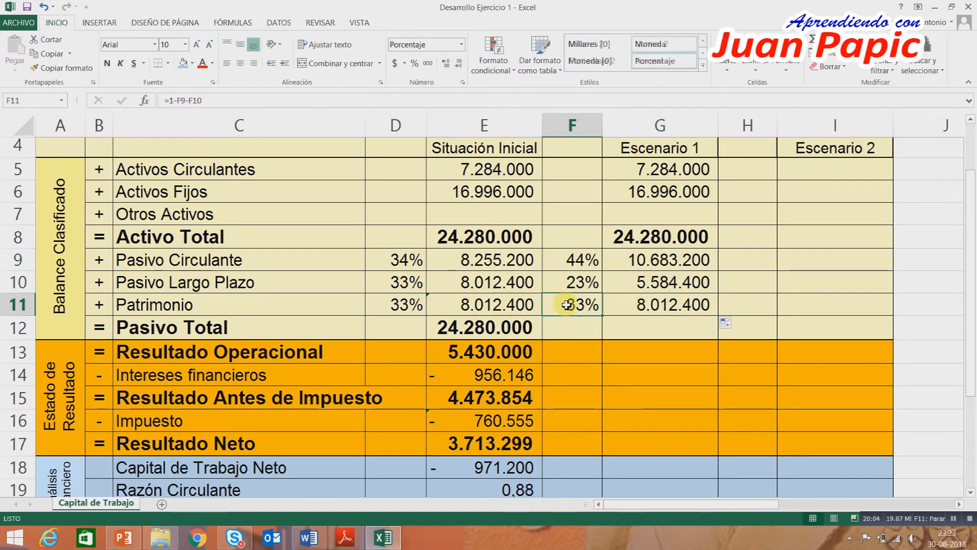
# Shade F9:G10, Escenario 1's Pasivo Circulante and Pasivo Largo Plazo percentages and amounts, with a light green theme fill.
pyautogui.moveTo(666, 261); pyautogui.dragTo(652, 279)
pyautogui.moveTo(576, 258); pyautogui.dragTo(657, 282)
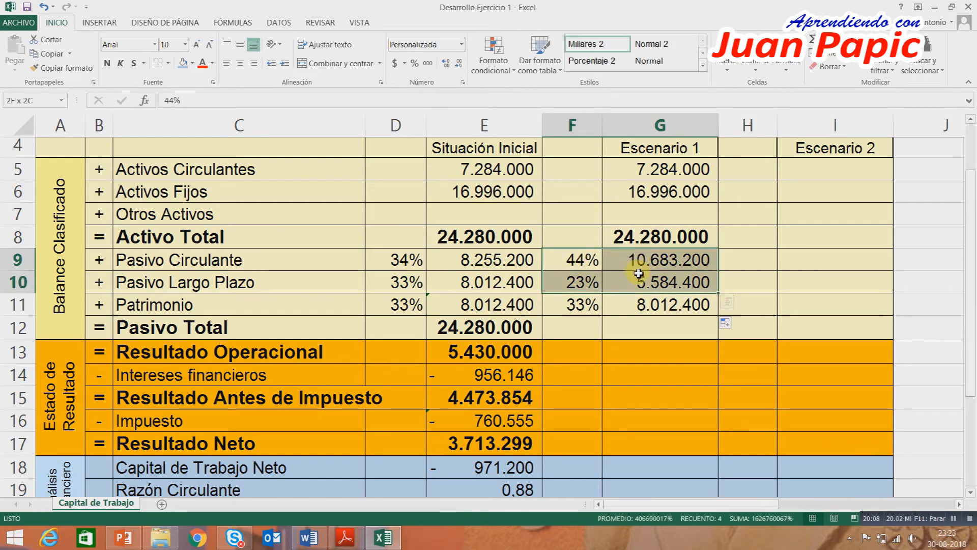
pyautogui.click(194, 64)
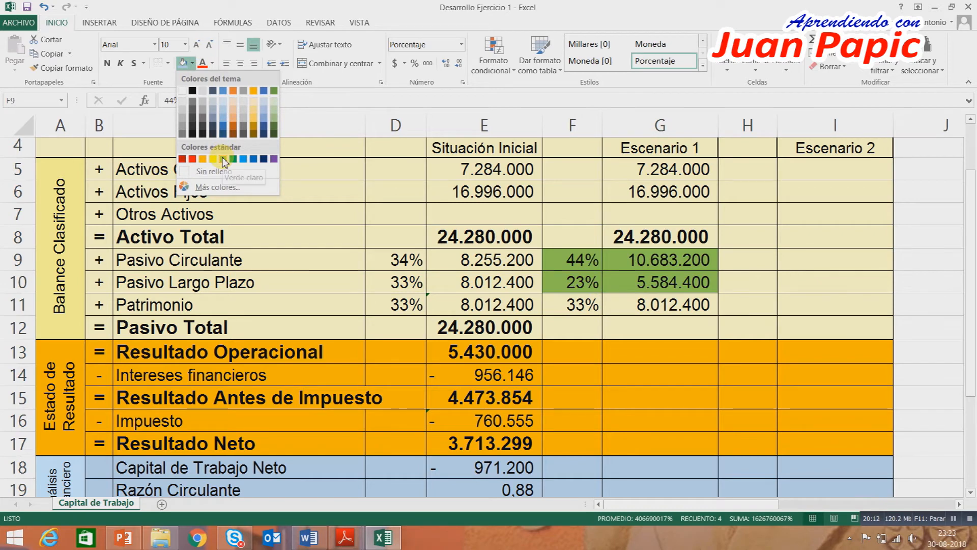
pyautogui.click(275, 108)
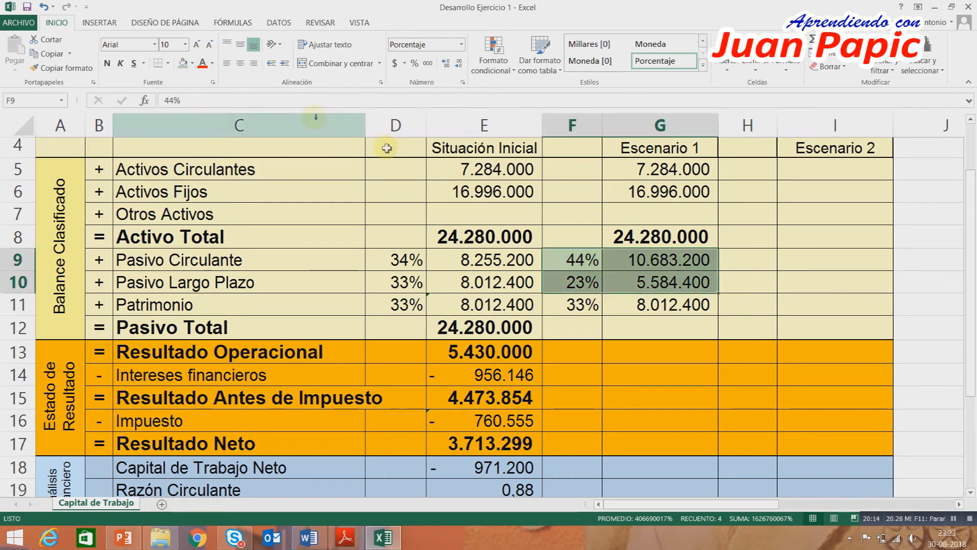
# Total Escenario 1's liabilities and equity as Pasivo Total in G12 with an automatic sum.
pyautogui.click(639, 331)
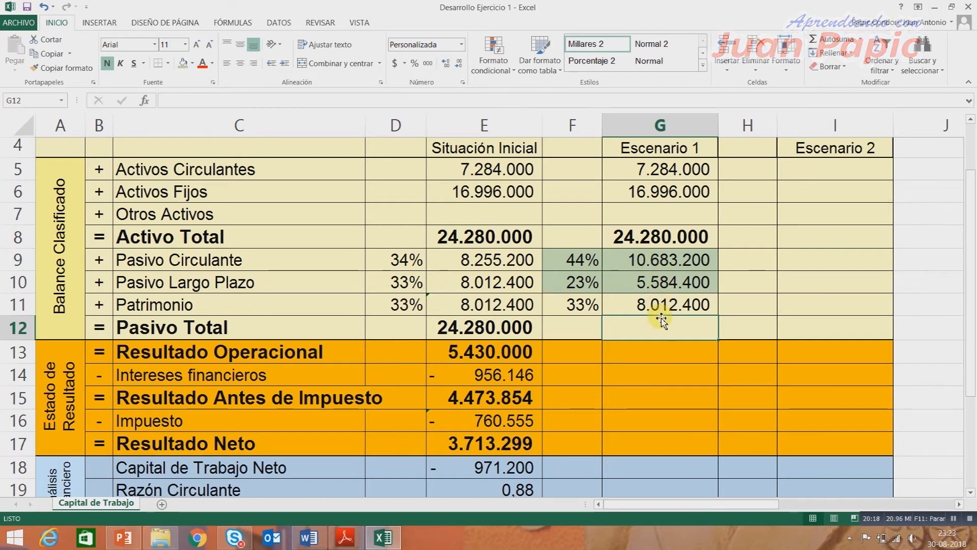
pyautogui.click(829, 39)
pyautogui.press('Return')
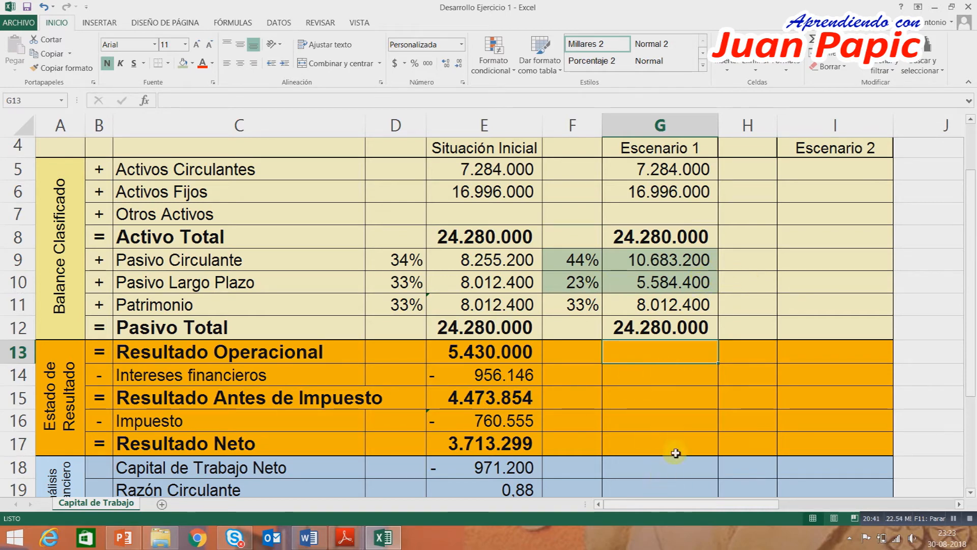
# Link Escenario 1's Resultado Operacional in G13 to the initial value with =E13.
pyautogui.scroll(-1, 657, 443)
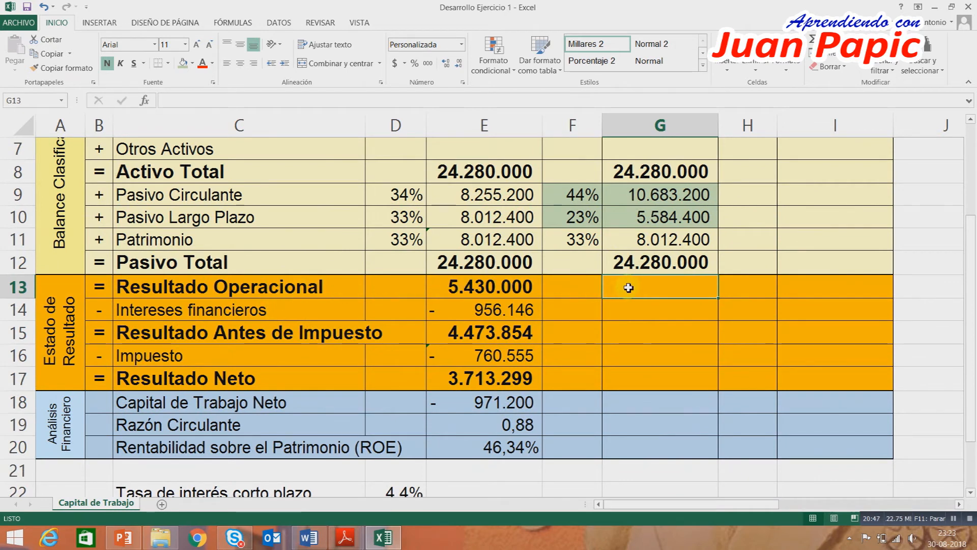
pyautogui.write('=')
pyautogui.click(504, 287)
pyautogui.press('Return')
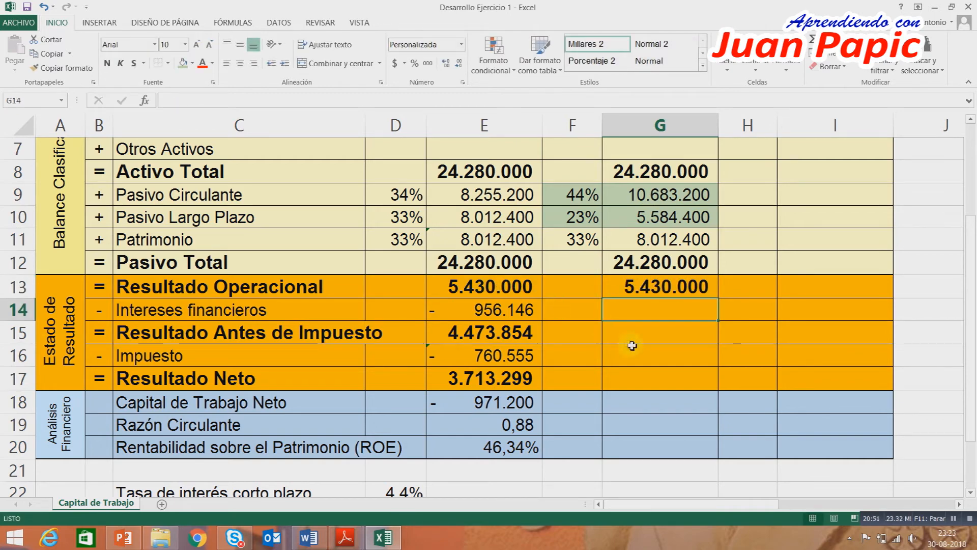
# Copy the formulas from Intereses financieros through ROE in E14:E20 into Escenario 1 starting at G14.
pyautogui.scroll(-1, 654, 392)
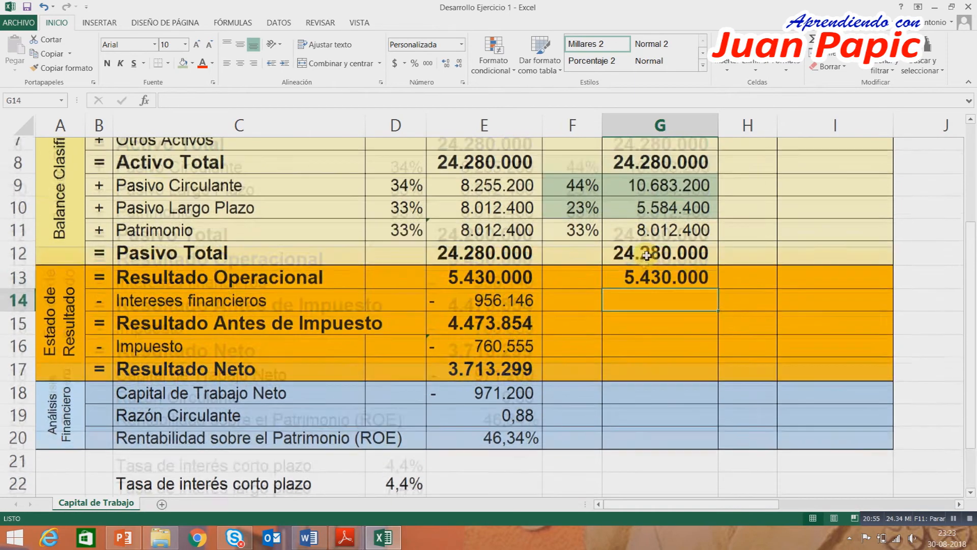
pyautogui.scroll(1, 649, 267)
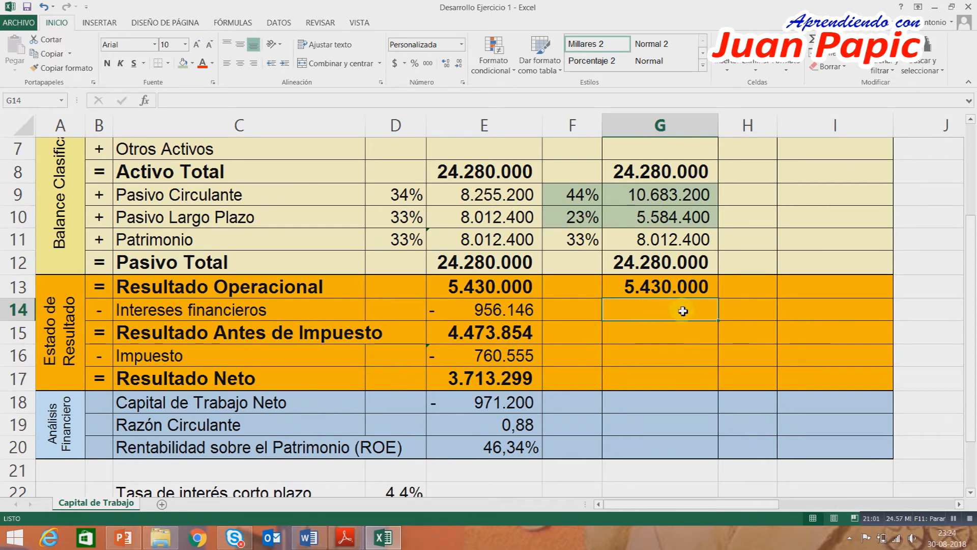
pyautogui.scroll(-1, 682, 311)
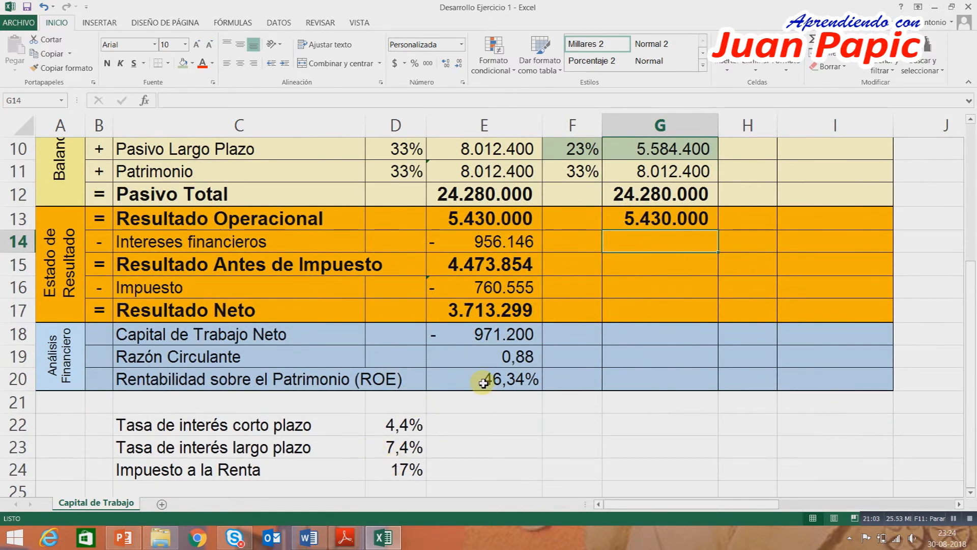
pyautogui.moveTo(508, 241); pyautogui.dragTo(504, 375)
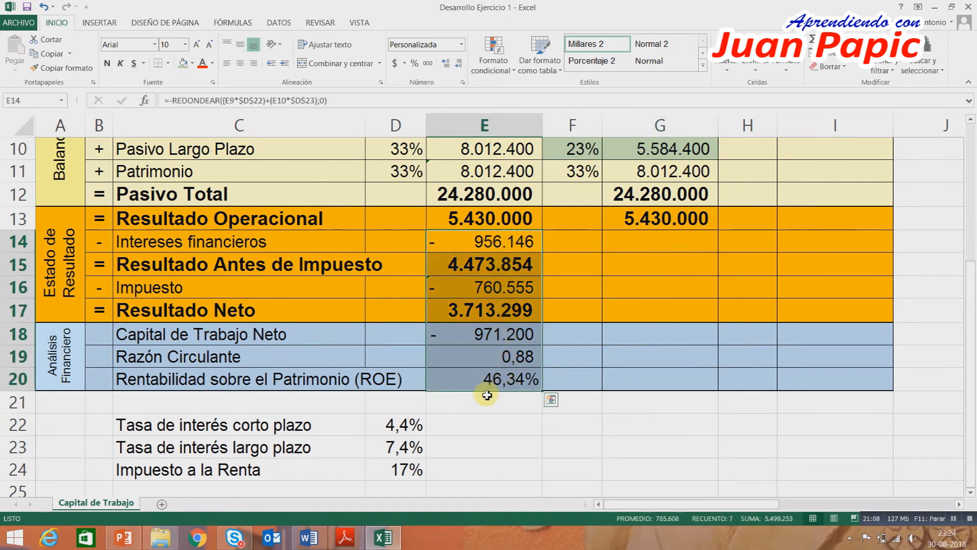
pyautogui.click(49, 55)
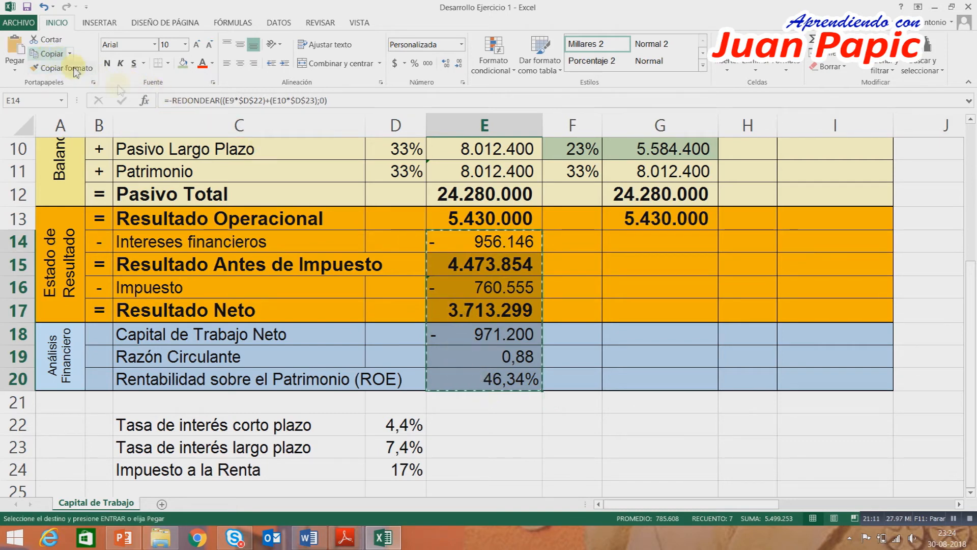
pyautogui.click(674, 244)
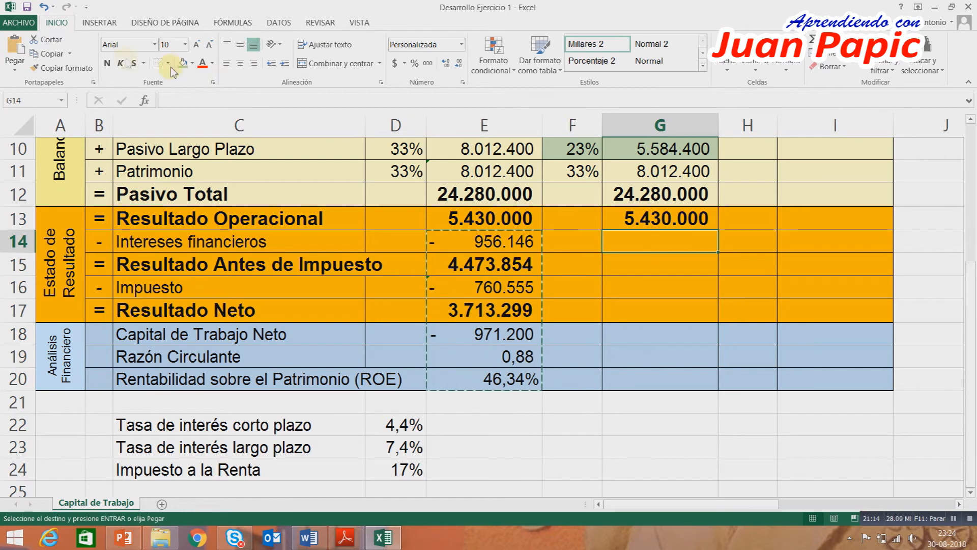
pyautogui.click(15, 47)
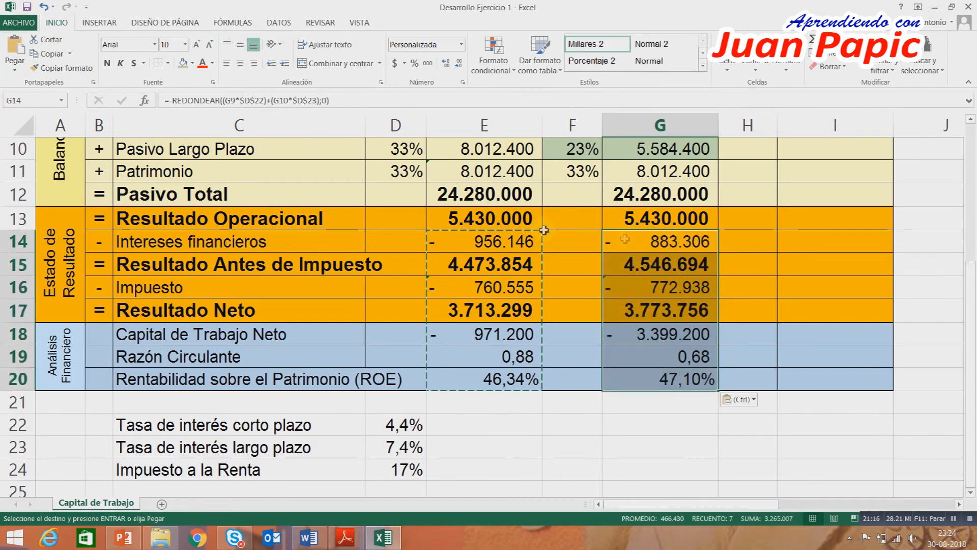
# Check the strategy financing percentages in the Word exercise guide and return to the Excel workbook.
pyautogui.click(786, 263)
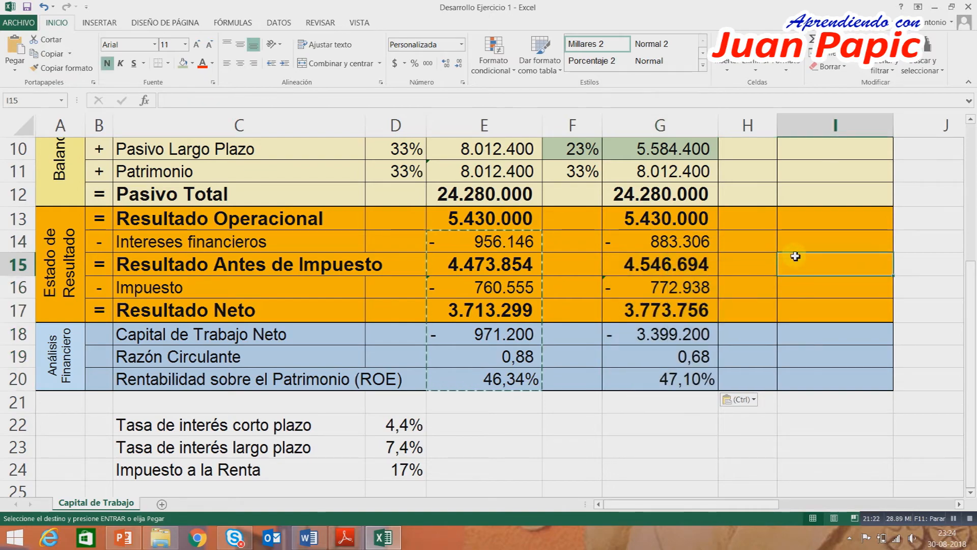
pyautogui.scroll(3, 794, 257)
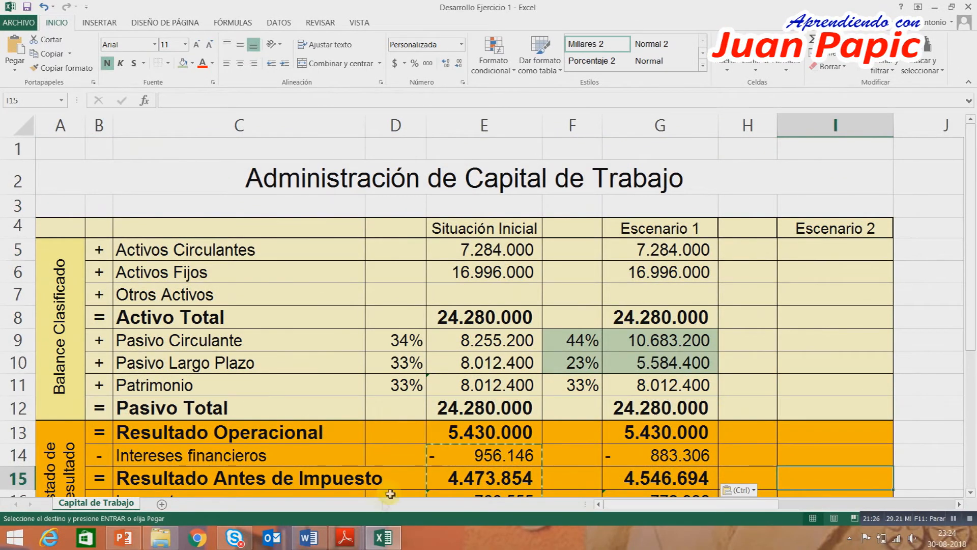
pyautogui.click(309, 537)
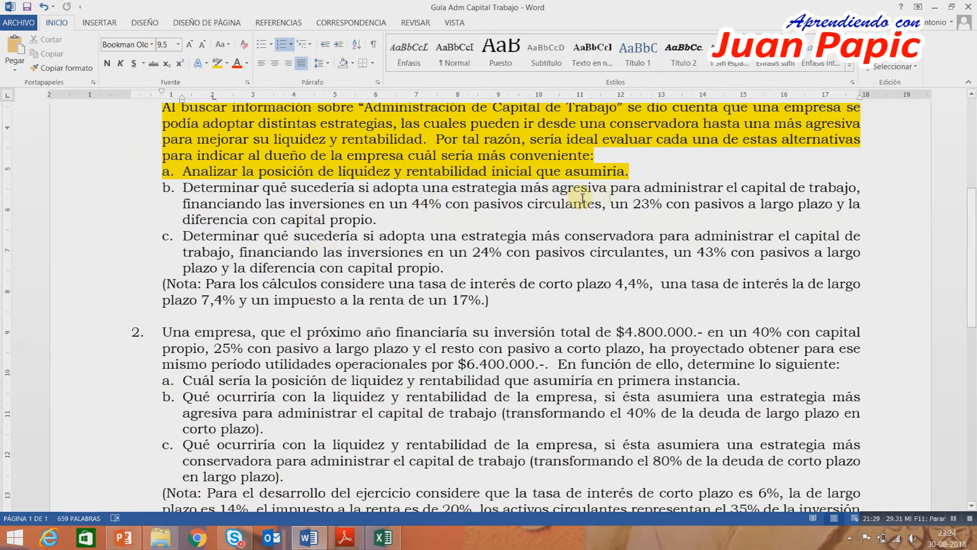
pyautogui.click(382, 537)
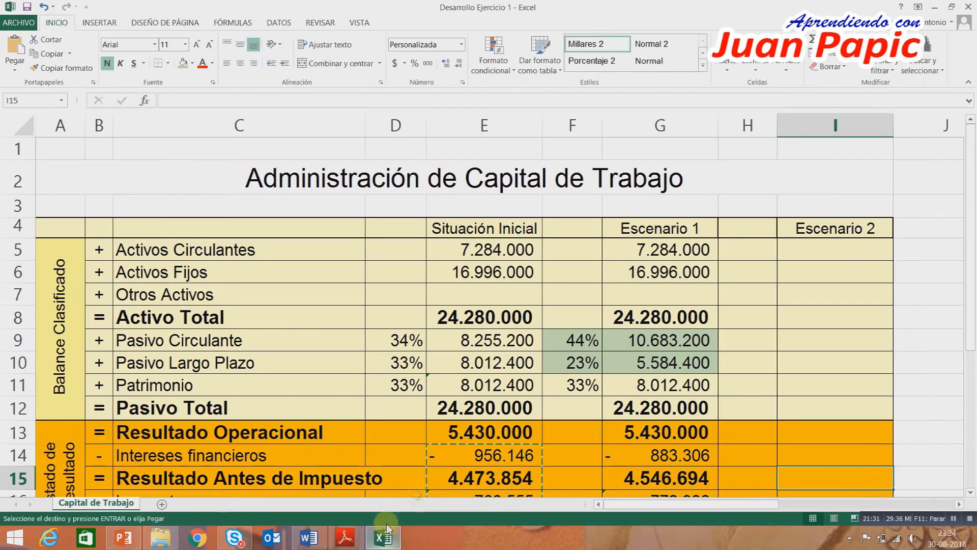
# Rename the Escenario 1 column heading in G4 as Agresiva.
pyautogui.click(694, 237)
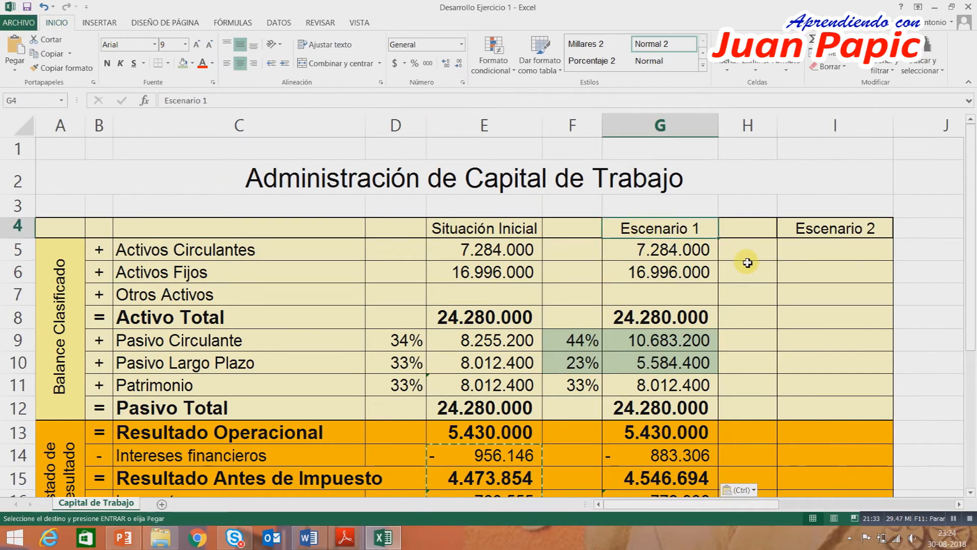
pyautogui.write('Agresiva')
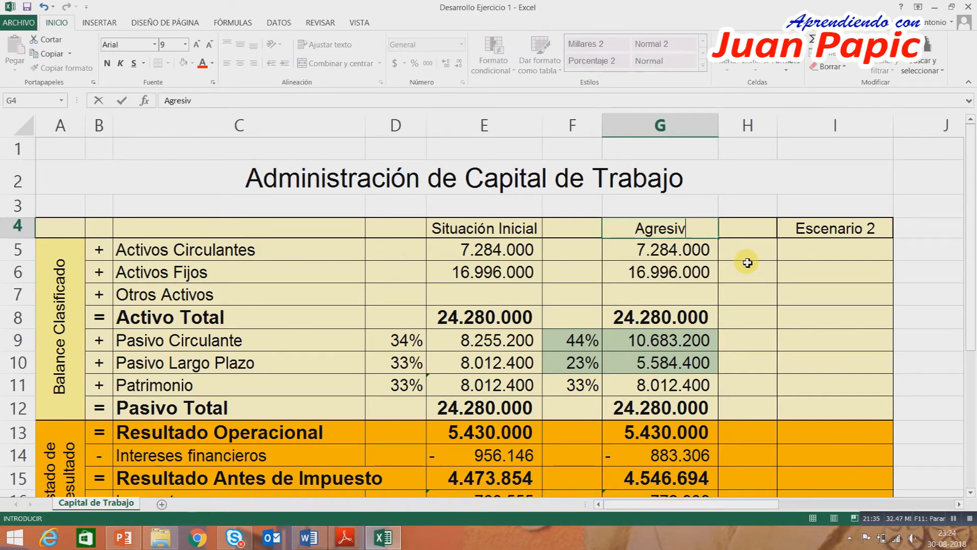
pyautogui.press('Return')
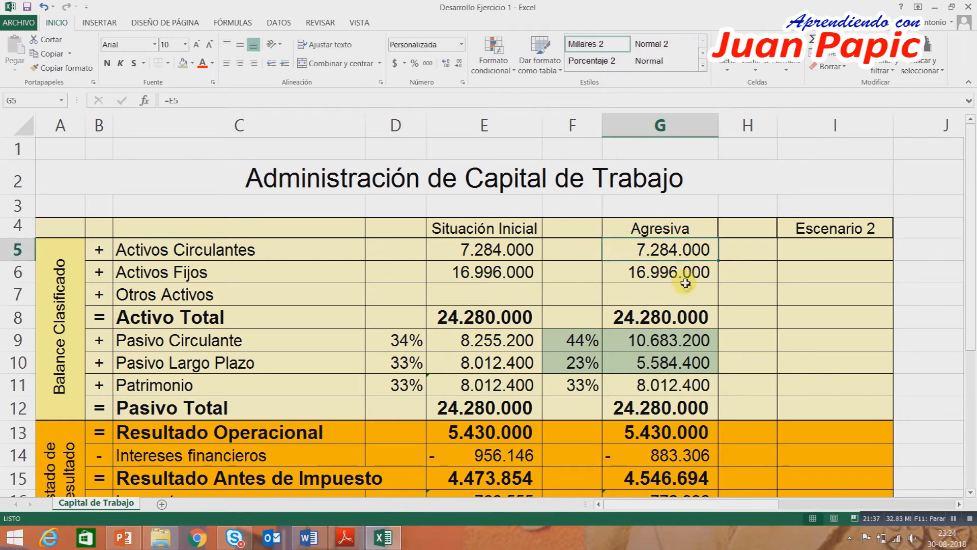
# Compare the Agresiva column's interest, net result, working capital, current ratio and ROE with those of the Situación Inicial.
pyautogui.scroll(-1, 688, 288)
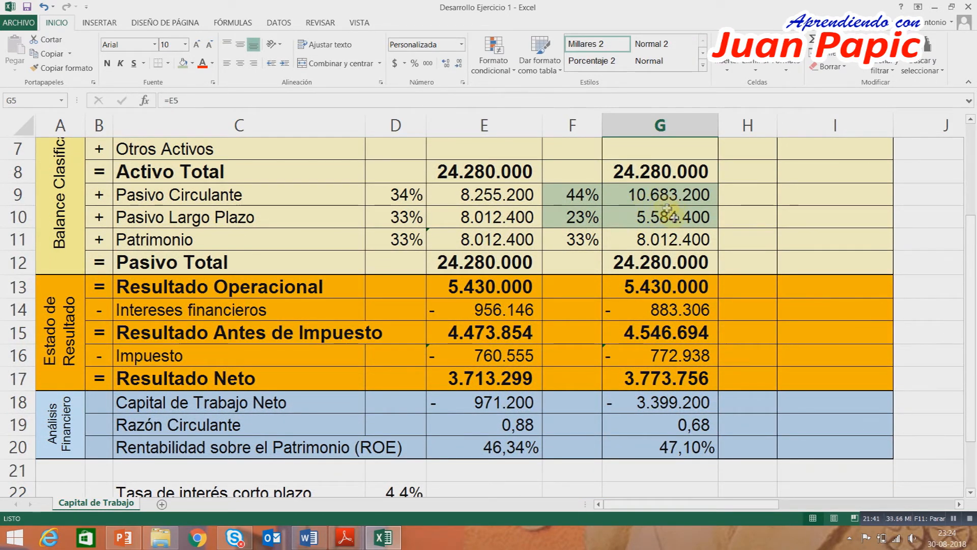
pyautogui.click(644, 310)
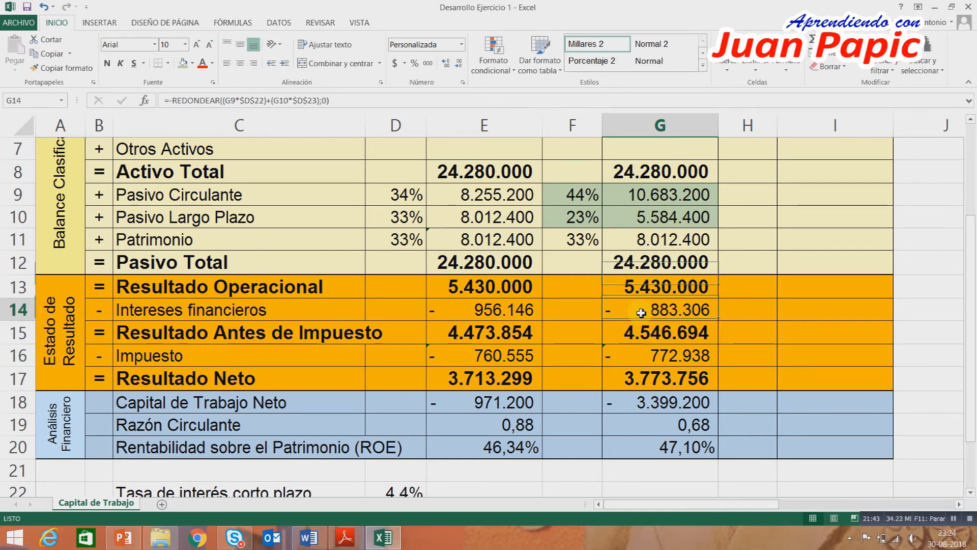
pyautogui.scroll(-1, 676, 313)
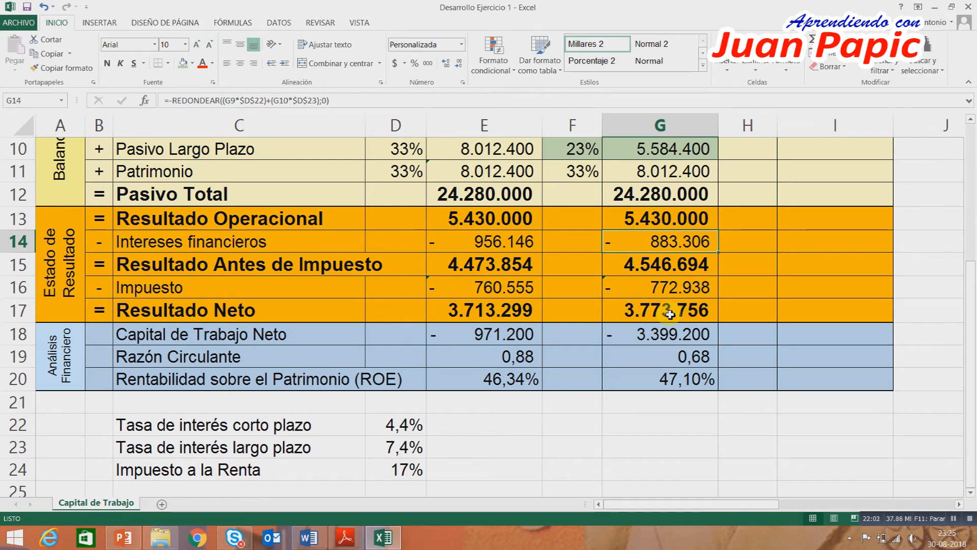
pyautogui.click(661, 359)
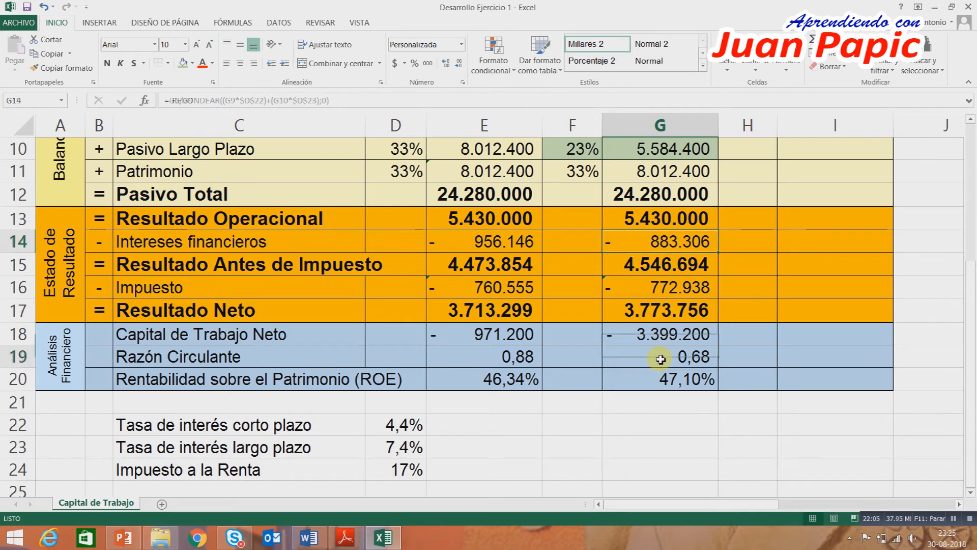
pyautogui.click(662, 385)
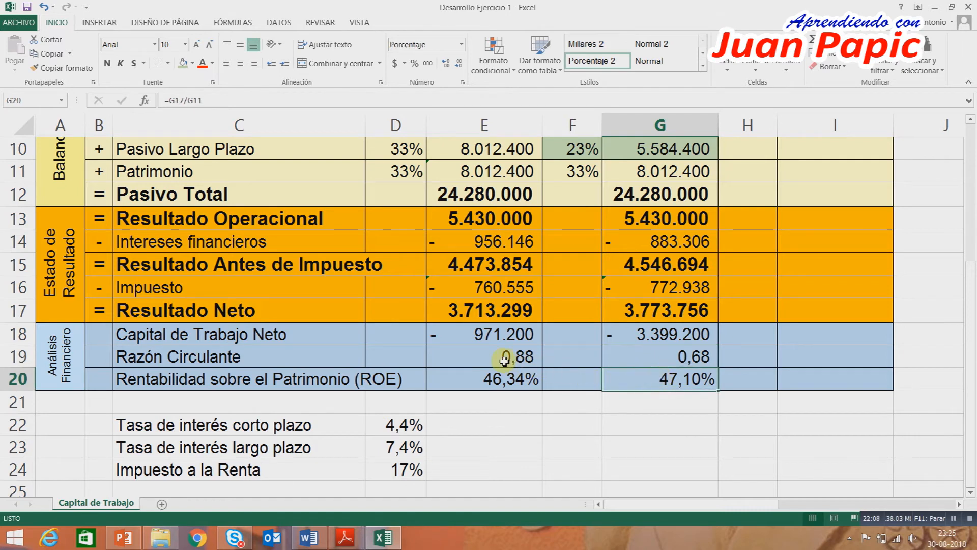
pyautogui.click(631, 358)
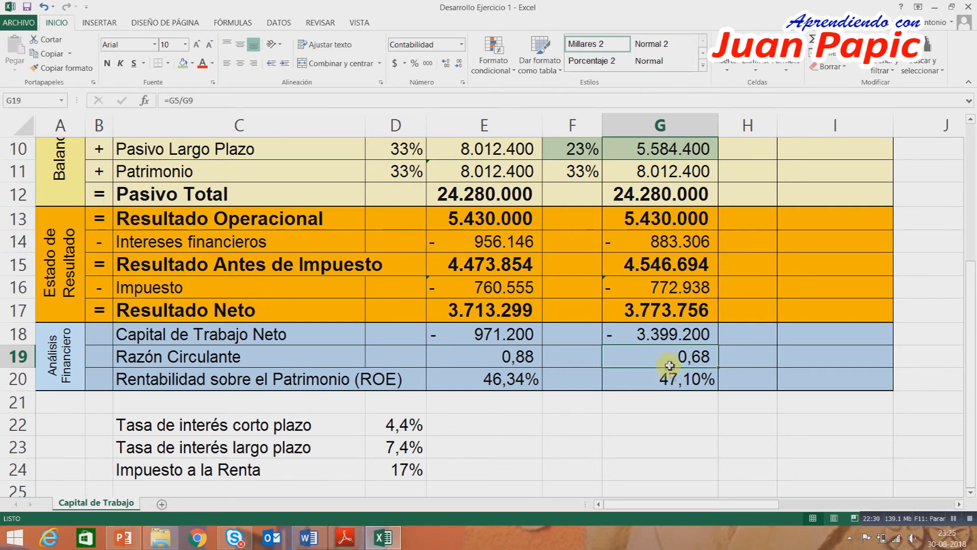
pyautogui.scroll(3, 669, 368)
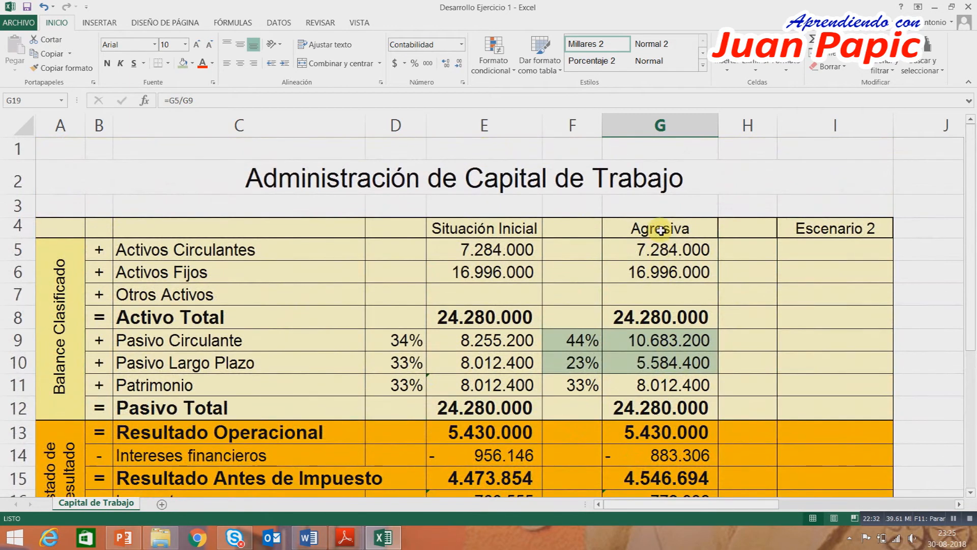
pyautogui.scroll(-3, 661, 230)
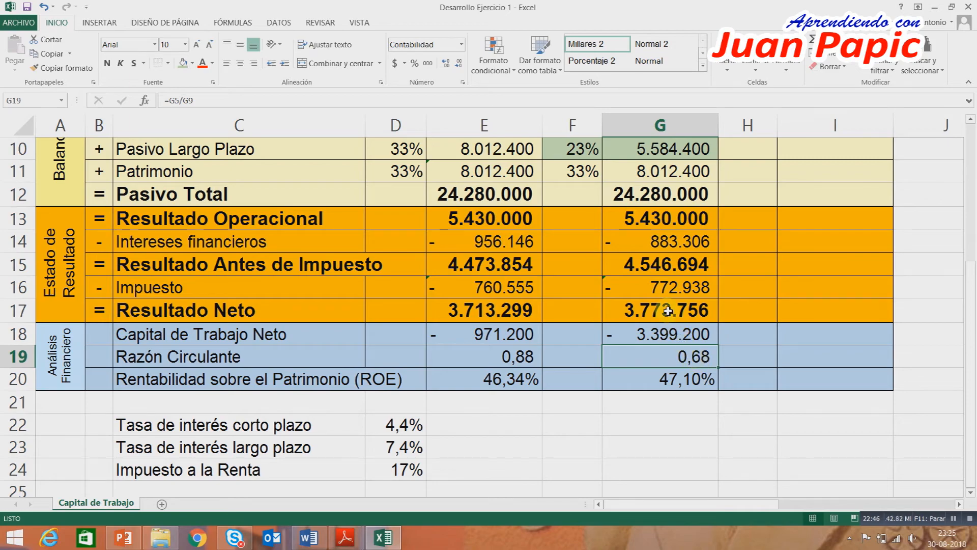
pyautogui.scroll(2, 665, 312)
pyautogui.scroll(1, 665, 312)
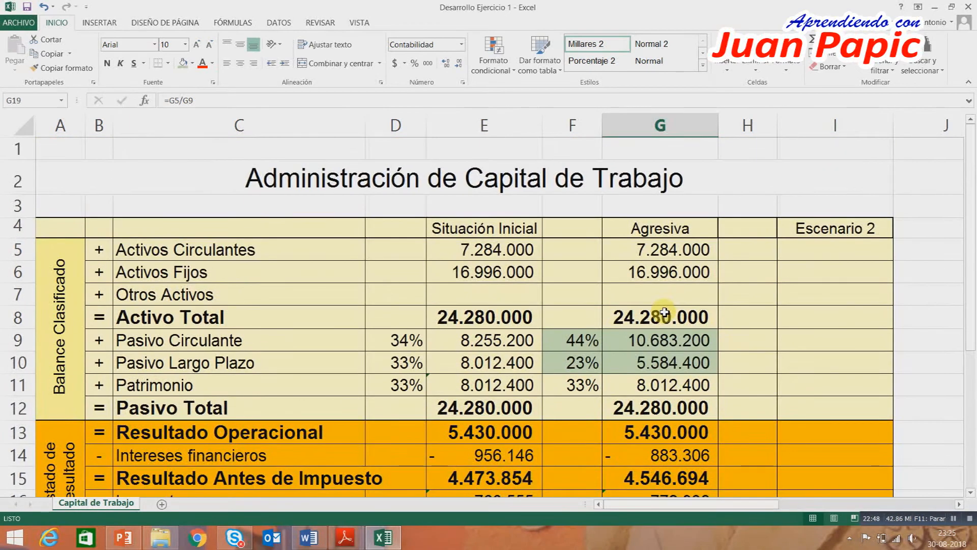
pyautogui.scroll(-4, 666, 312)
pyautogui.scroll(4, 665, 312)
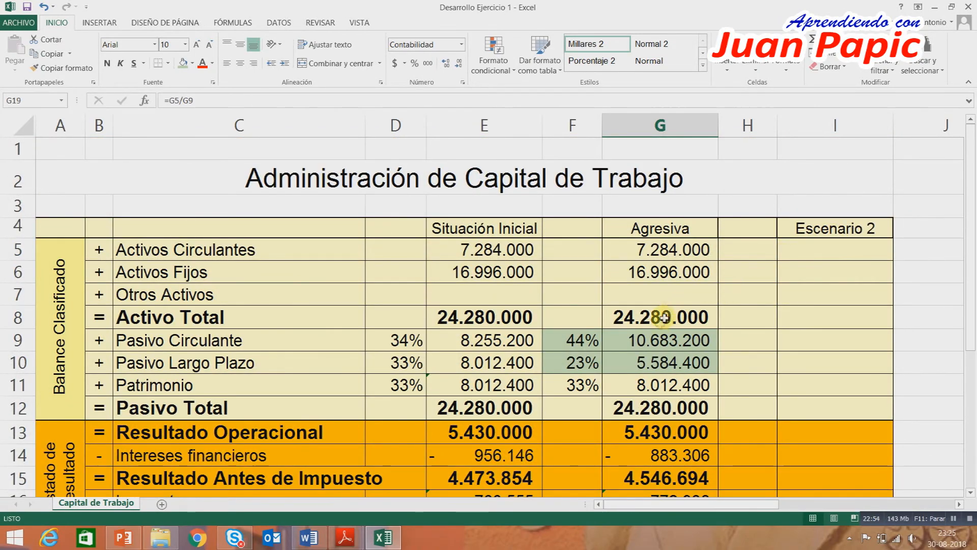
pyautogui.scroll(-4, 656, 320)
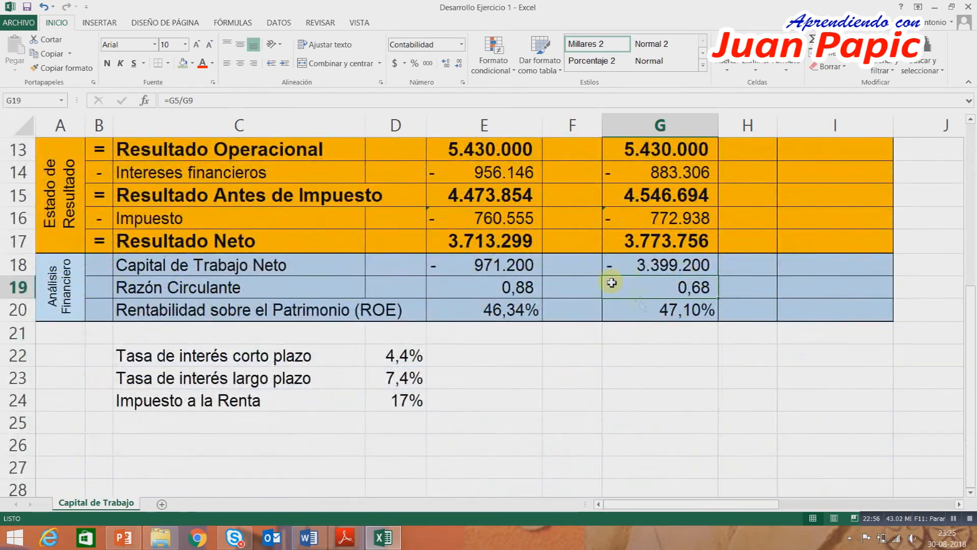
pyautogui.scroll(4, 673, 287)
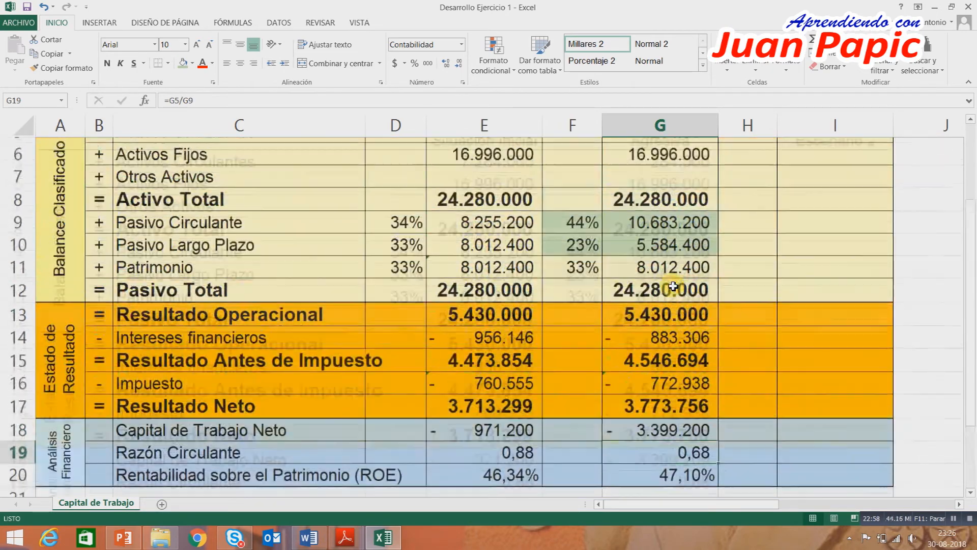
# Switch to the Word exercise guide and highlight item b of exercise 1, on the aggressive strategy, in yellow.
pyautogui.click(309, 537)
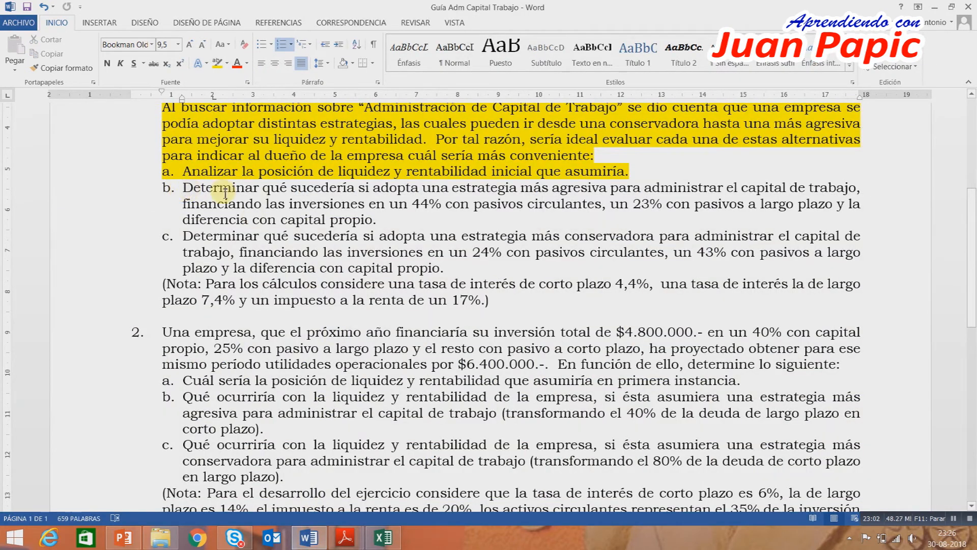
pyautogui.moveTo(183, 192); pyautogui.dragTo(423, 224)
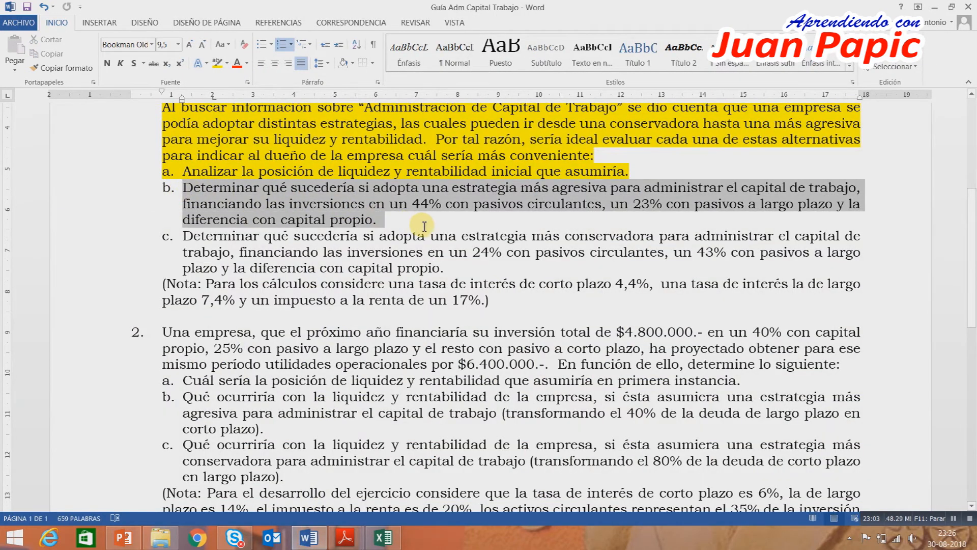
pyautogui.click(213, 67)
pyautogui.click(234, 224)
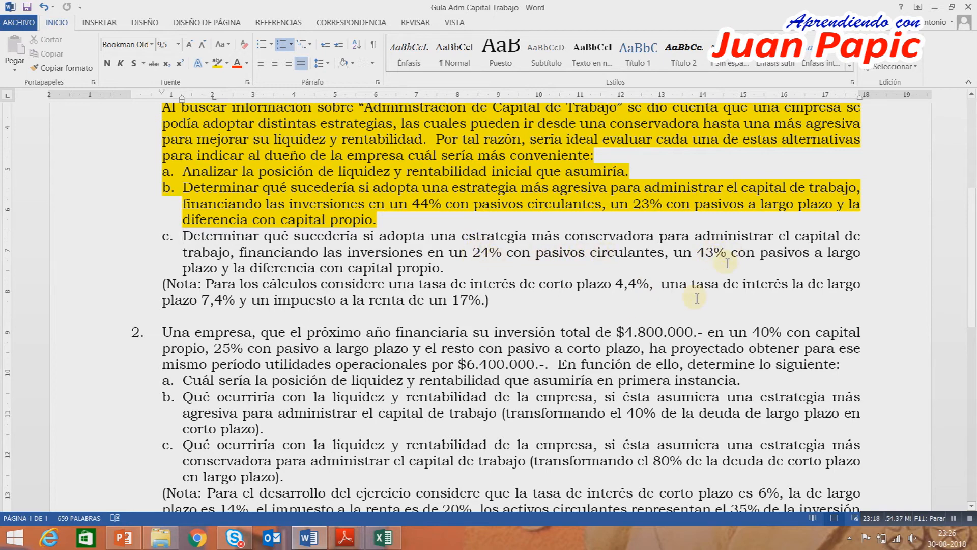
# Back in Excel, enter 24% for Pasivo Circulante in H9 and 43% for Pasivo Largo Plazo in H10, formatting H9:H11 as percentages.
pyautogui.click(382, 537)
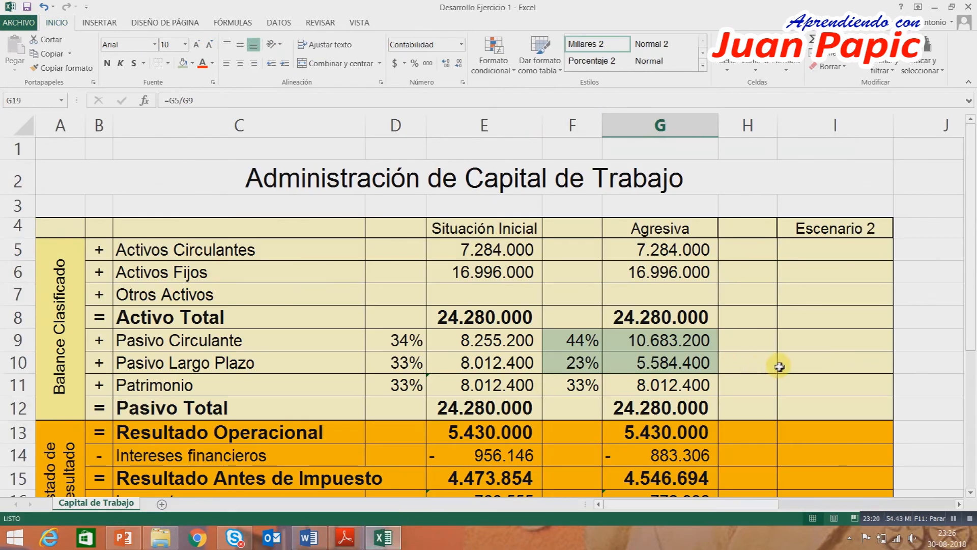
pyautogui.click(761, 341)
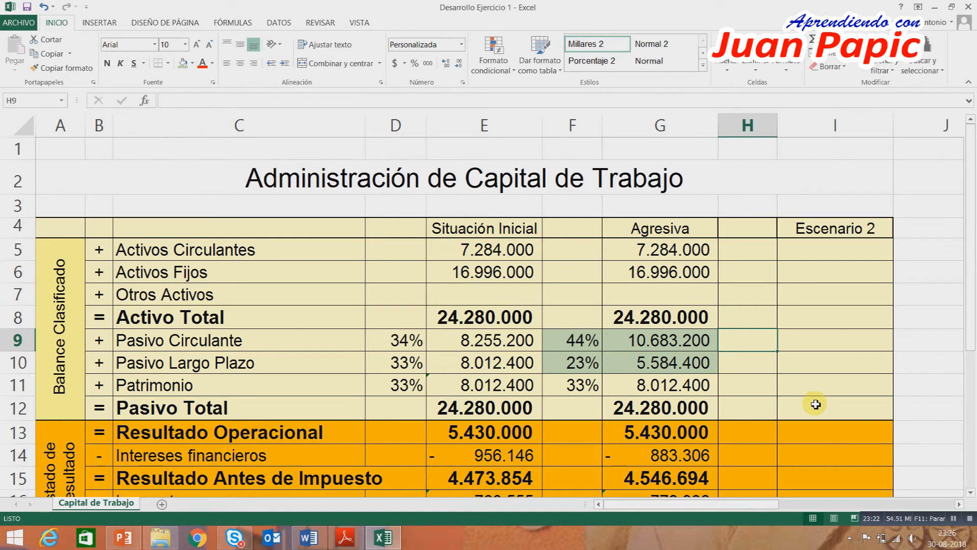
pyautogui.write('24')
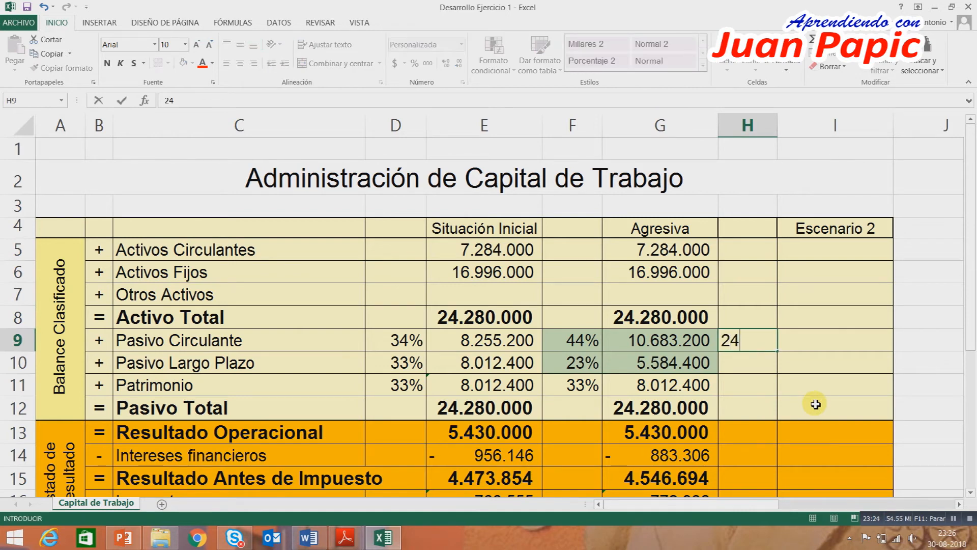
pyautogui.press('Return')
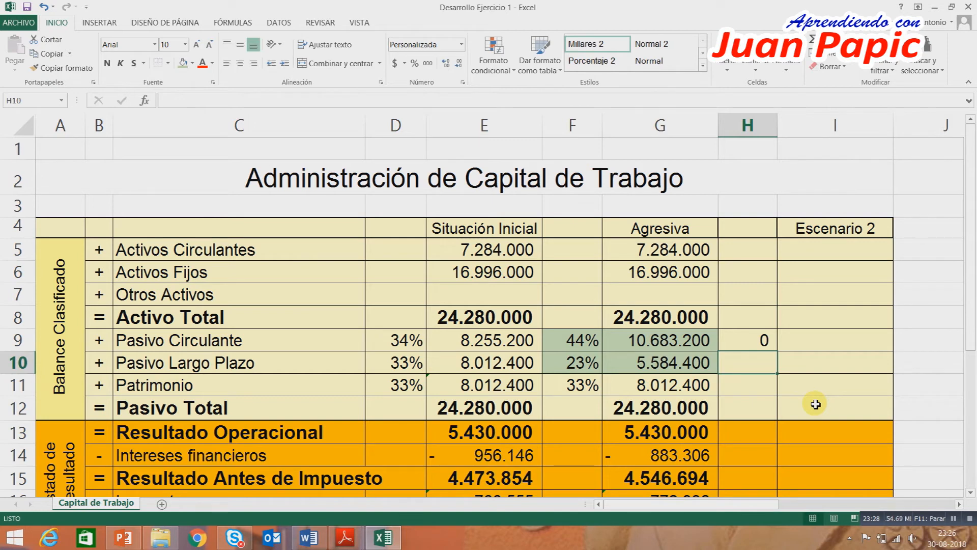
pyautogui.write('43')
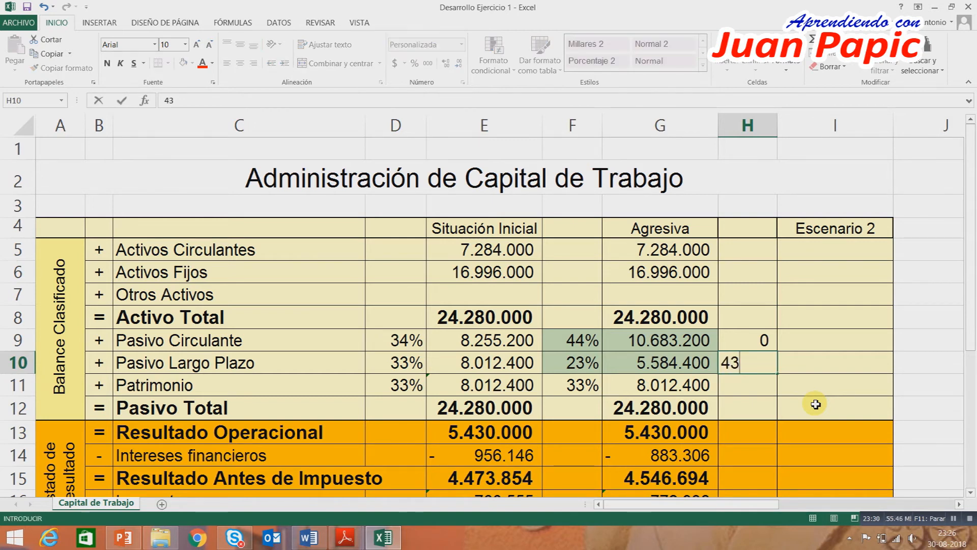
pyautogui.press('Return')
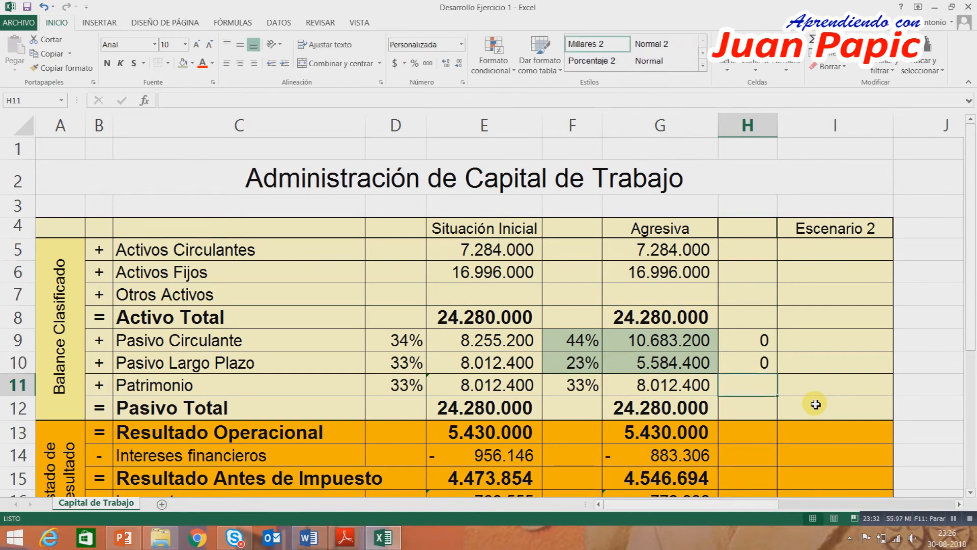
pyautogui.moveTo(757, 341); pyautogui.dragTo(758, 383)
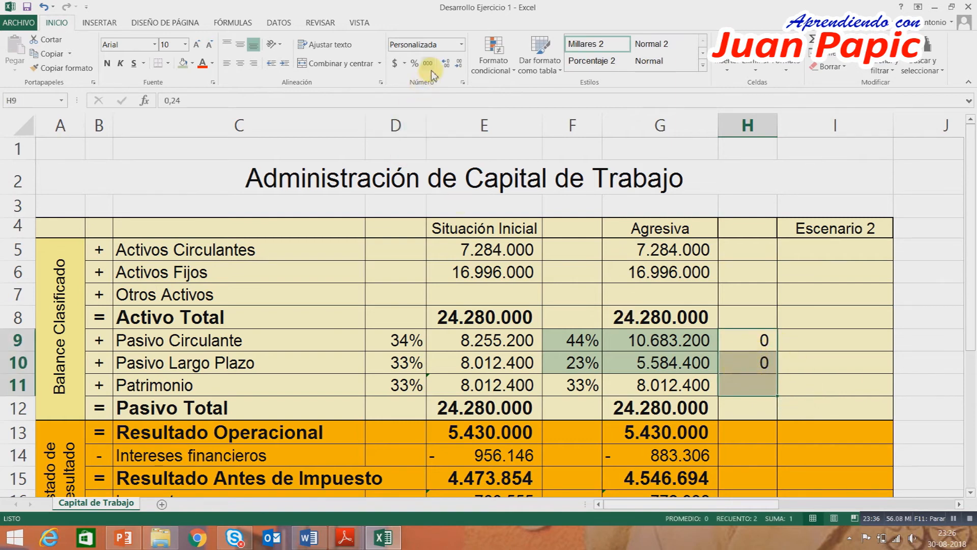
pyautogui.click(415, 63)
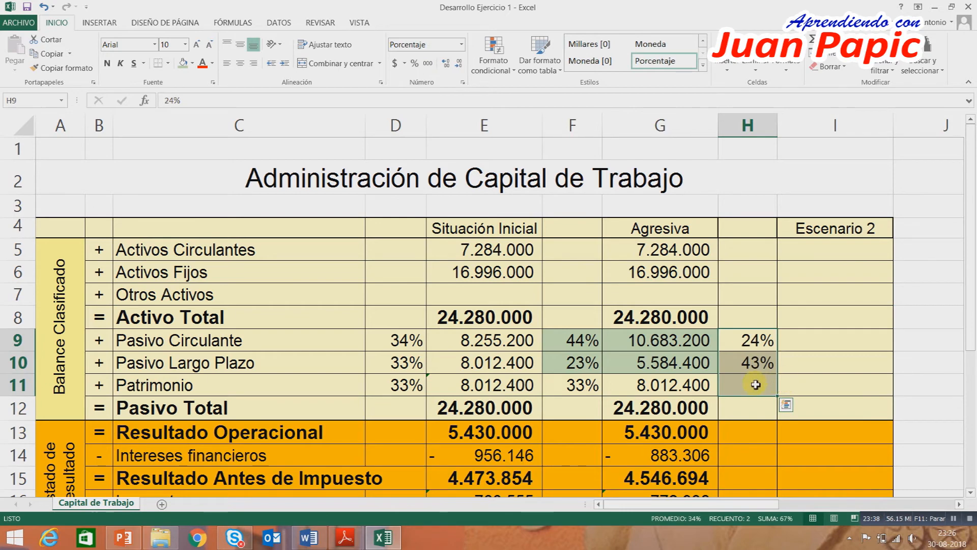
# Check item c in the Word guide, then calculate the Patrimonio share in Excel cell H11 with =1-H9-H10.
pyautogui.click(309, 538)
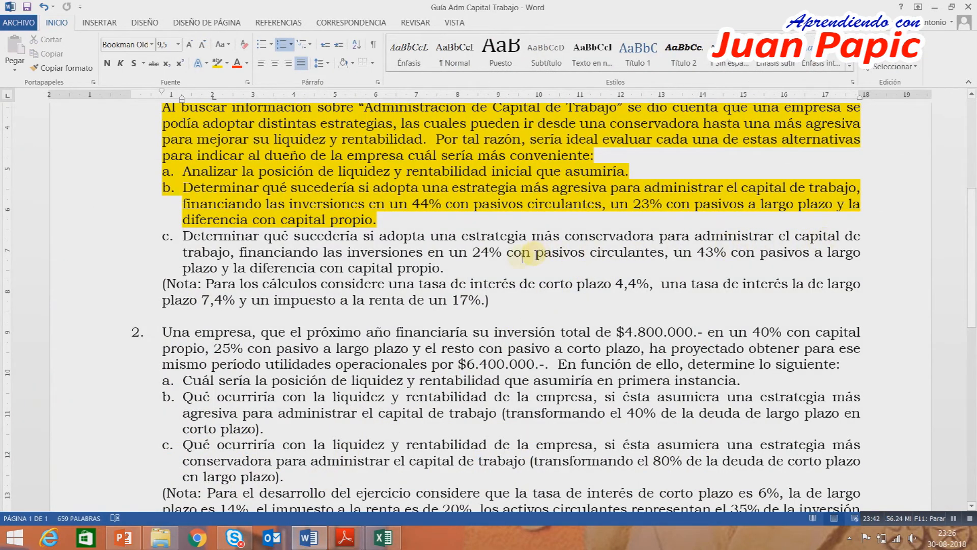
pyautogui.click(383, 537)
pyautogui.click(750, 384)
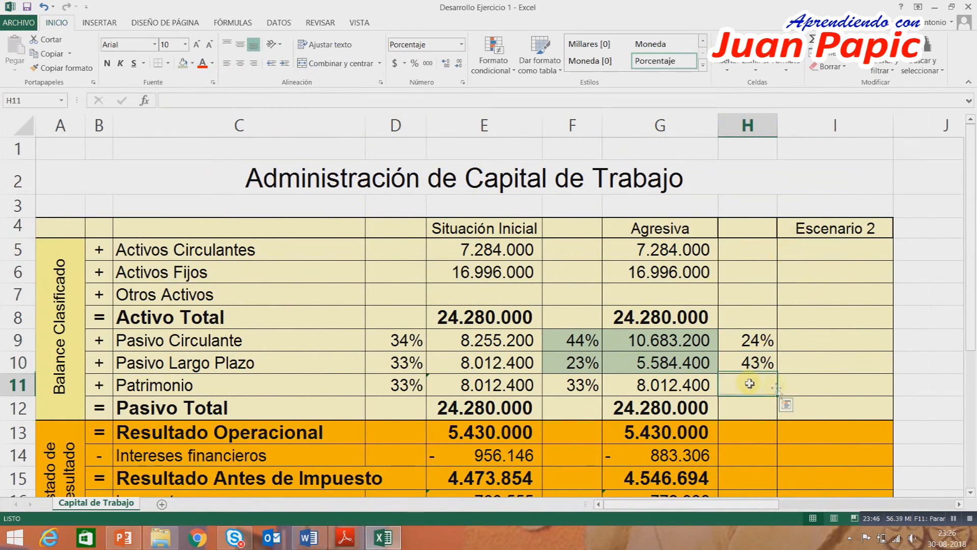
pyautogui.write('=')
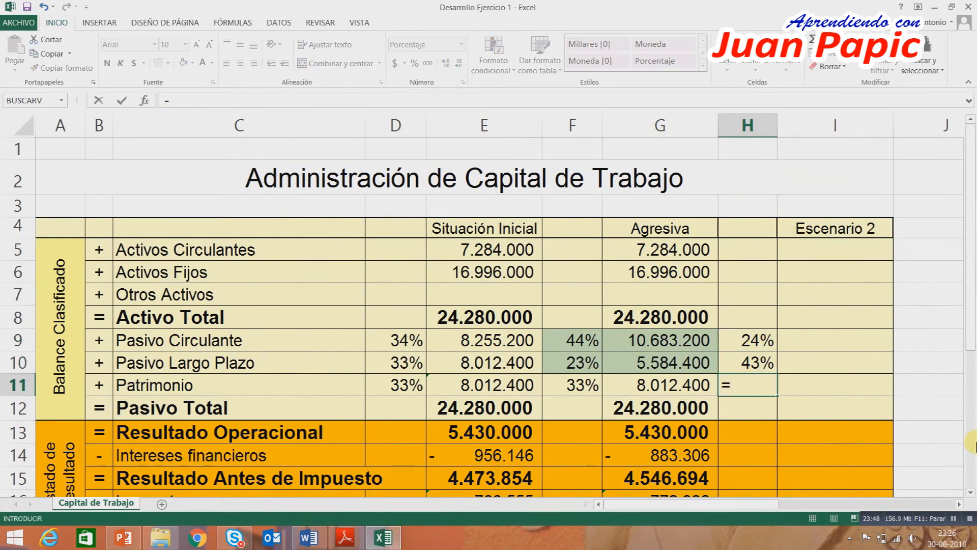
pyautogui.write('1-')
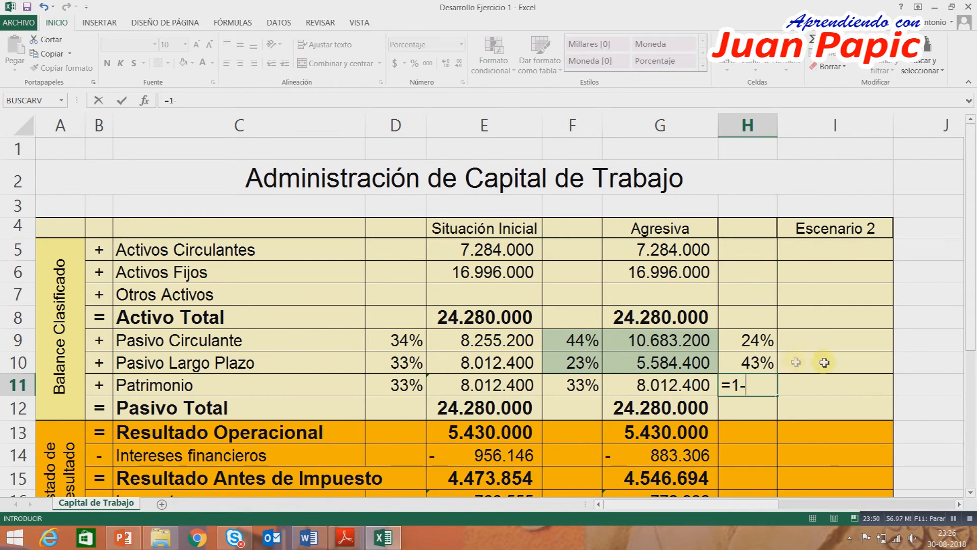
pyautogui.click(765, 344)
pyautogui.write('-')
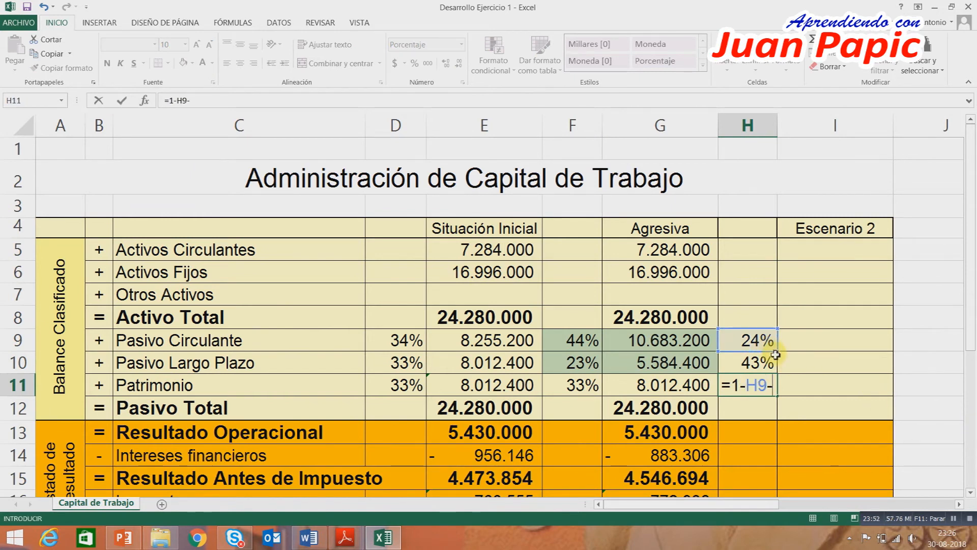
pyautogui.click(770, 365)
pyautogui.hotkey('ctrl', 'Return')
pyautogui.press('Down')
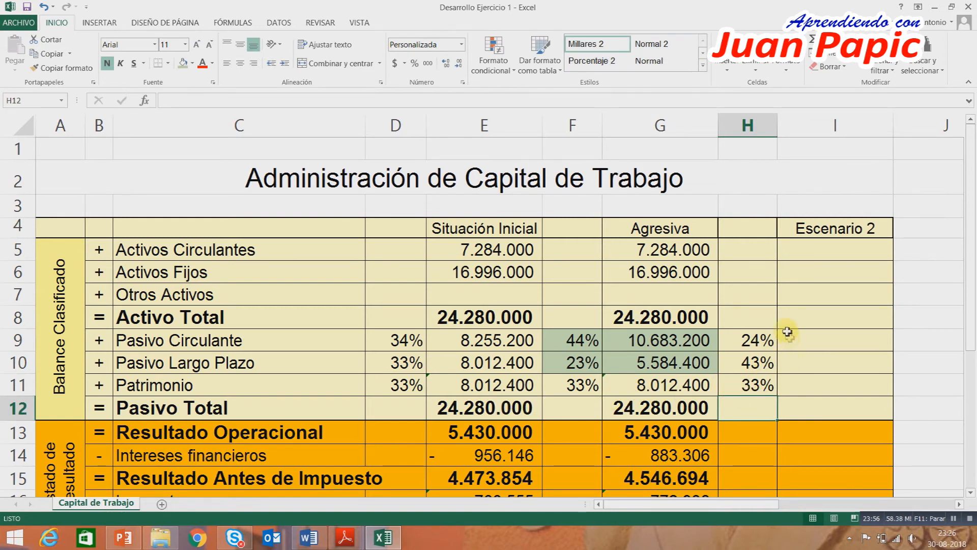
# Rename the Escenario 2 column heading in I4 as Conservadora.
pyautogui.click(814, 256)
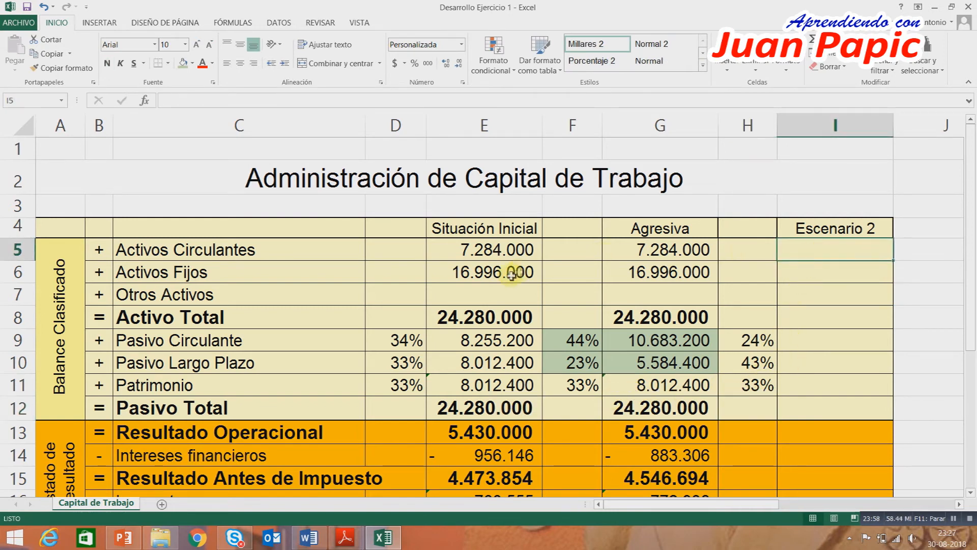
pyautogui.click(860, 228)
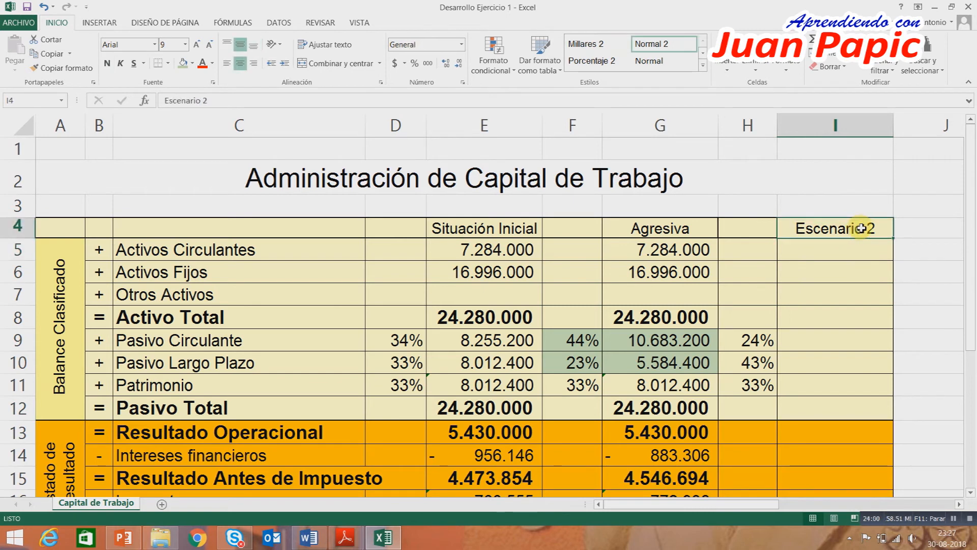
pyautogui.write('Conservadora')
pyautogui.press('Return')
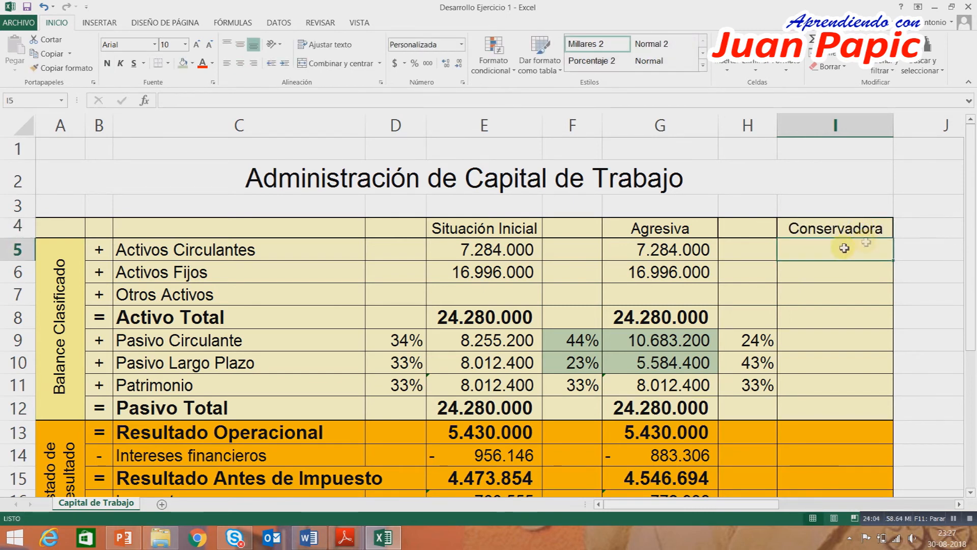
# Link the Conservadora Activos Circulantes and Activos Fijos in I5 and I6 to the initial situation with =E5 and =E6.
pyautogui.write('=')
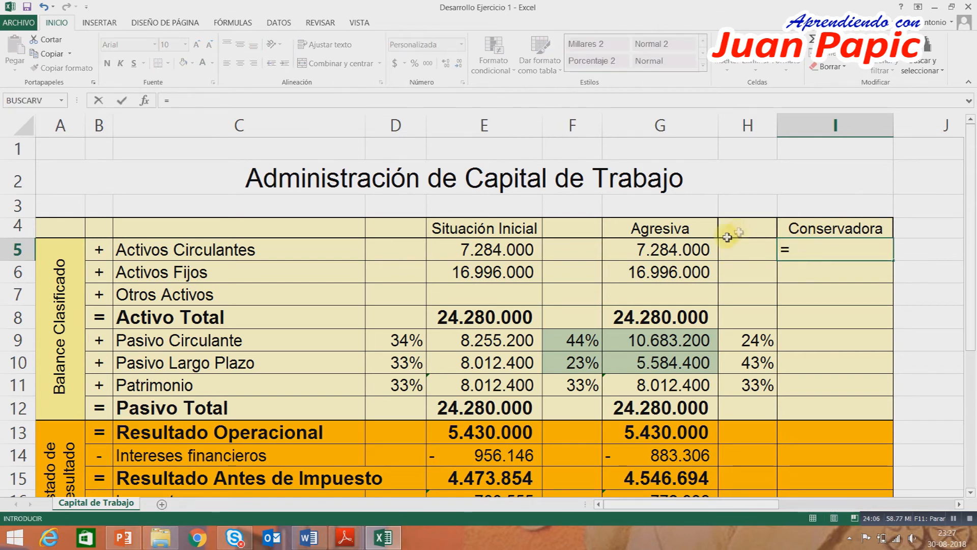
pyautogui.click(526, 255)
pyautogui.press('Return')
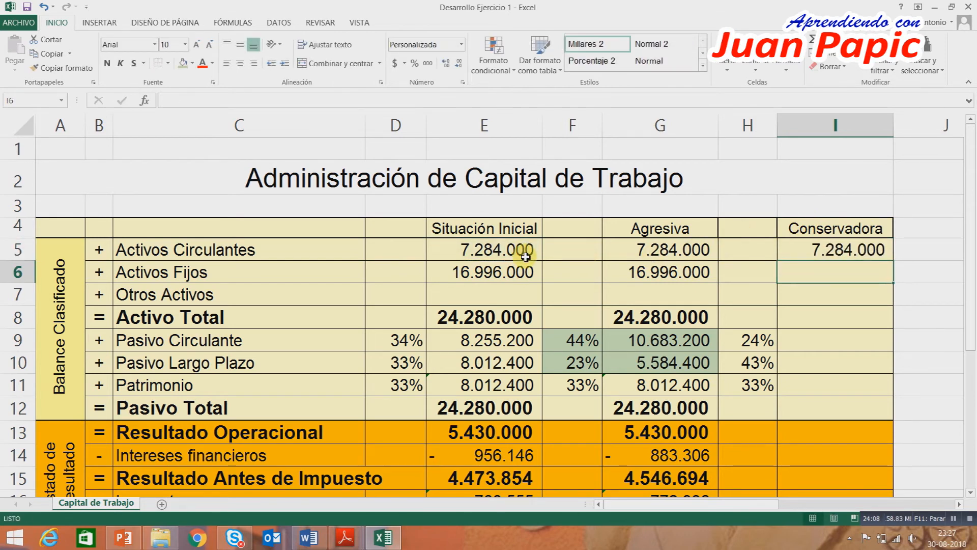
pyautogui.write('=')
pyautogui.click(459, 270)
pyautogui.press('Return')
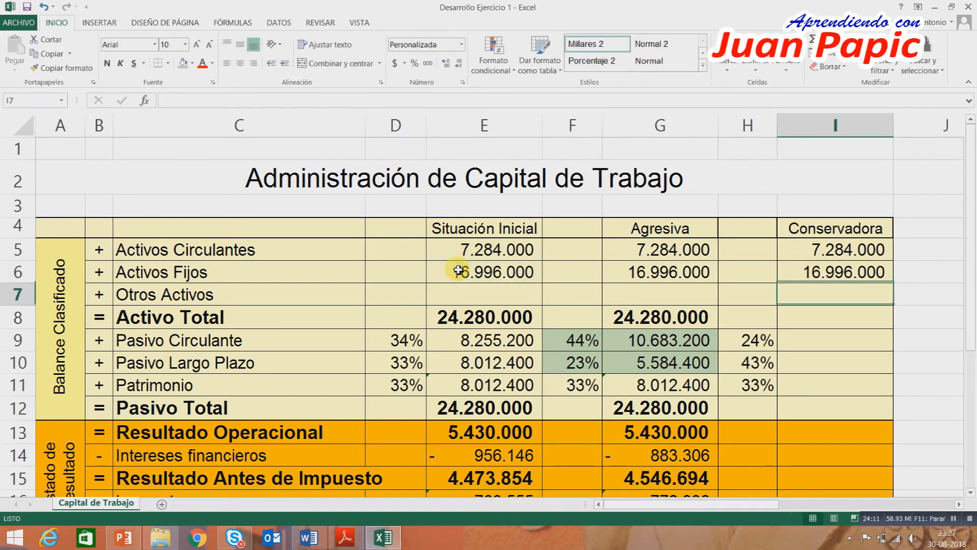
# Calculate the Conservadora Activo Total in I8 with =SUMA(I5:I7).
pyautogui.click(792, 314)
pyautogui.click(840, 40)
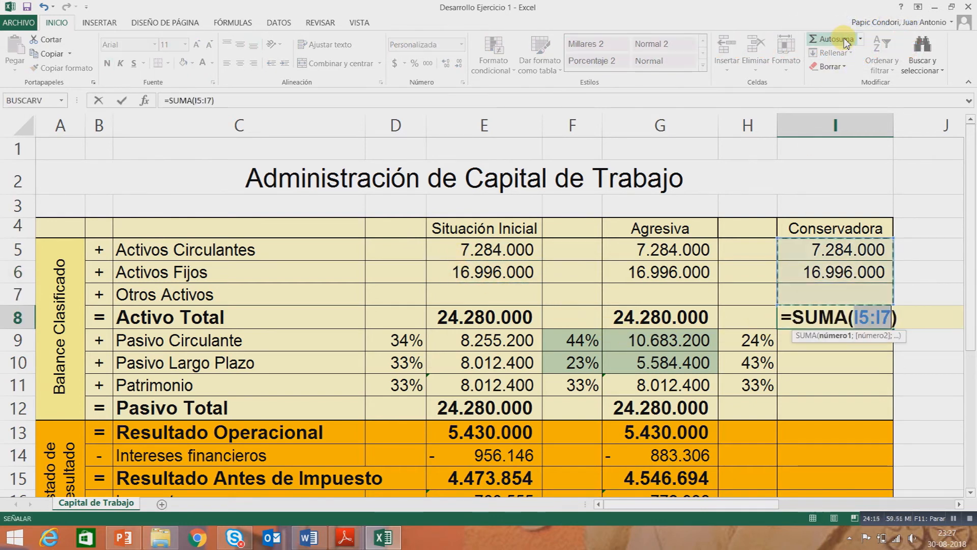
pyautogui.press('Return')
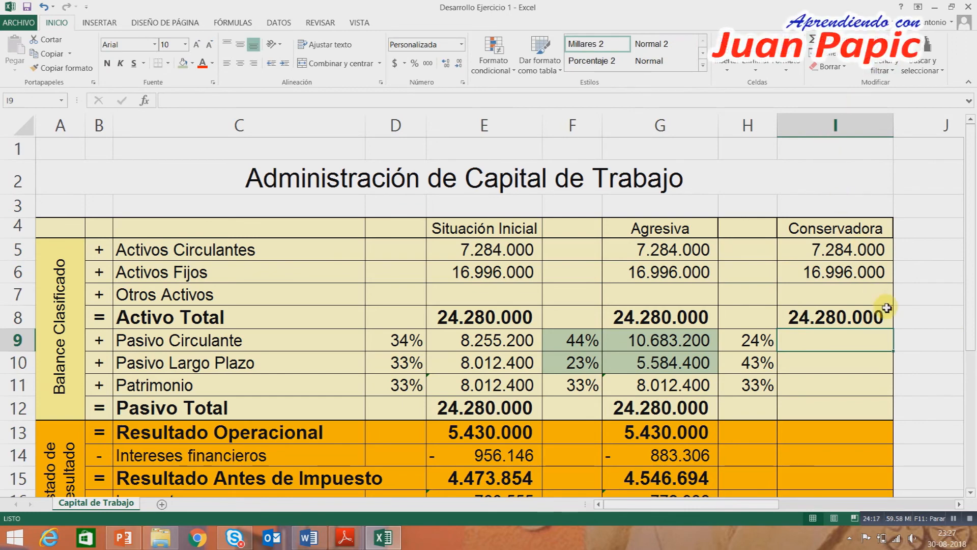
# Calculate the Conservadora Pasivo Circulante in I9 with =REDONDEAR($I$8*H9;0), keeping the I8 reference absolute.
pyautogui.scroll(-1, 888, 309)
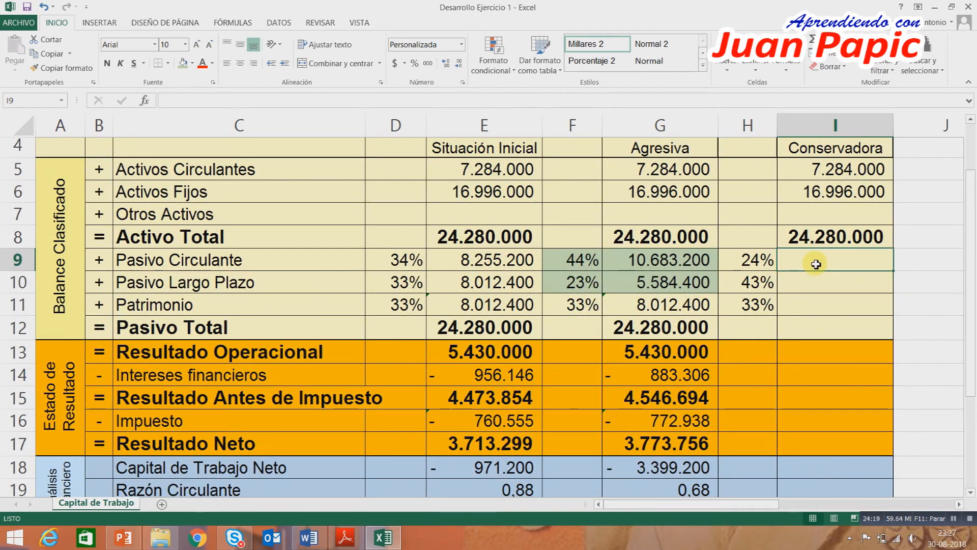
pyautogui.write('=r')
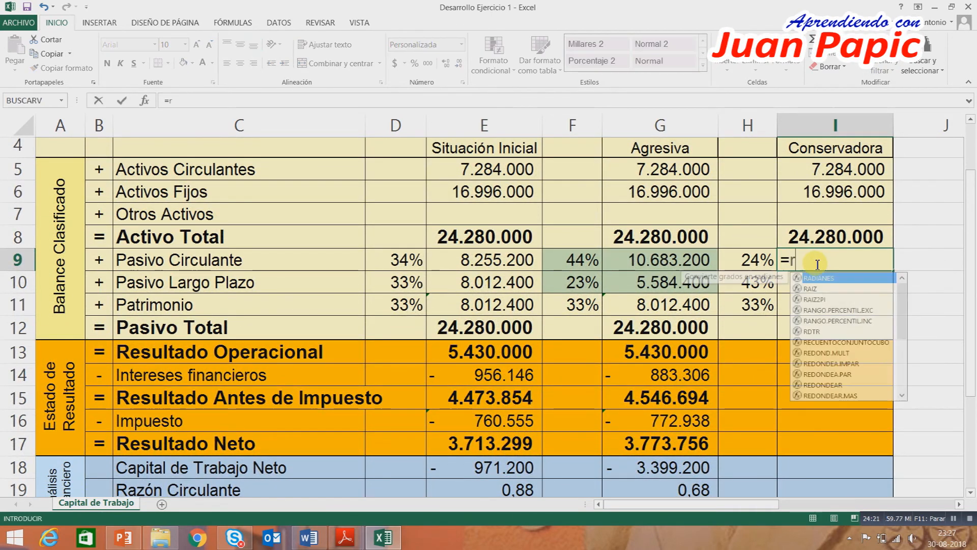
pyautogui.write('edondear(')
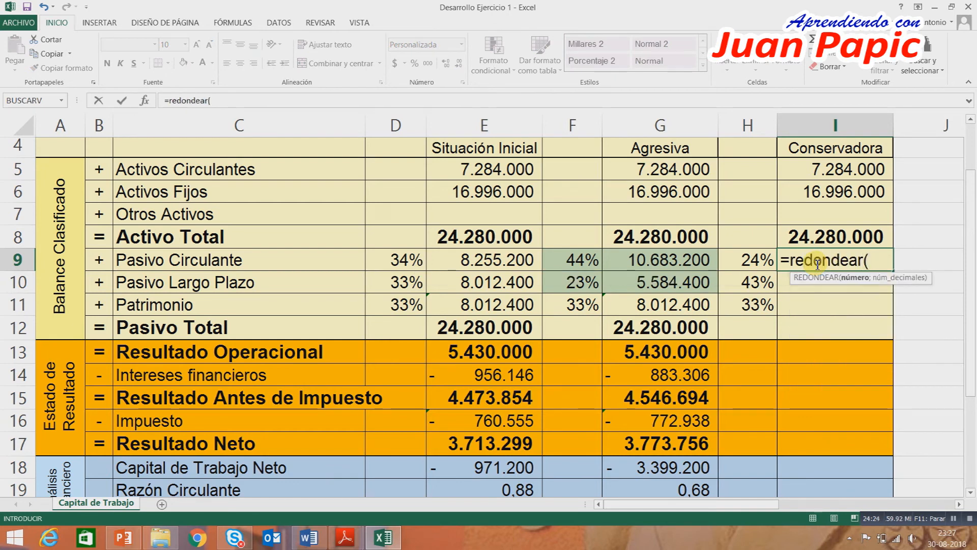
pyautogui.click(839, 236)
pyautogui.write('*')
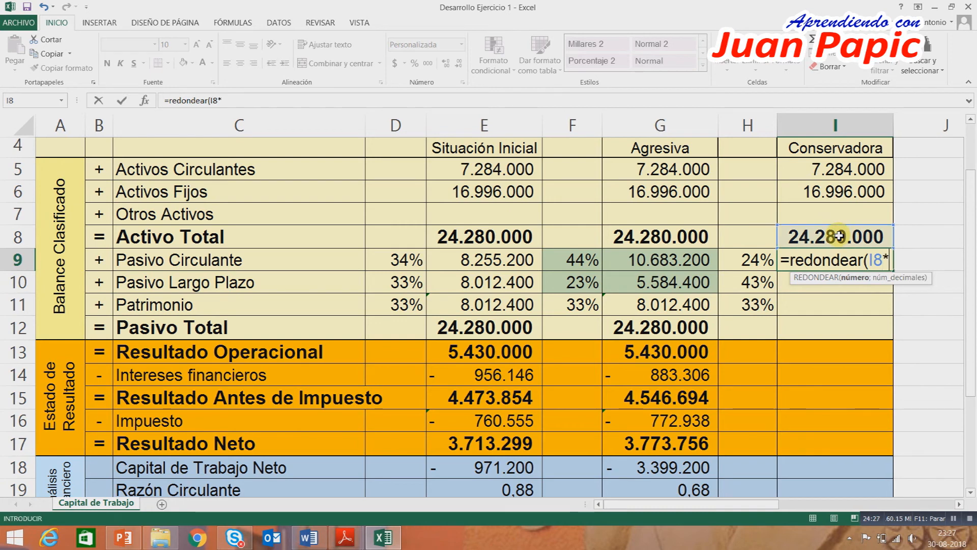
pyautogui.click(757, 260)
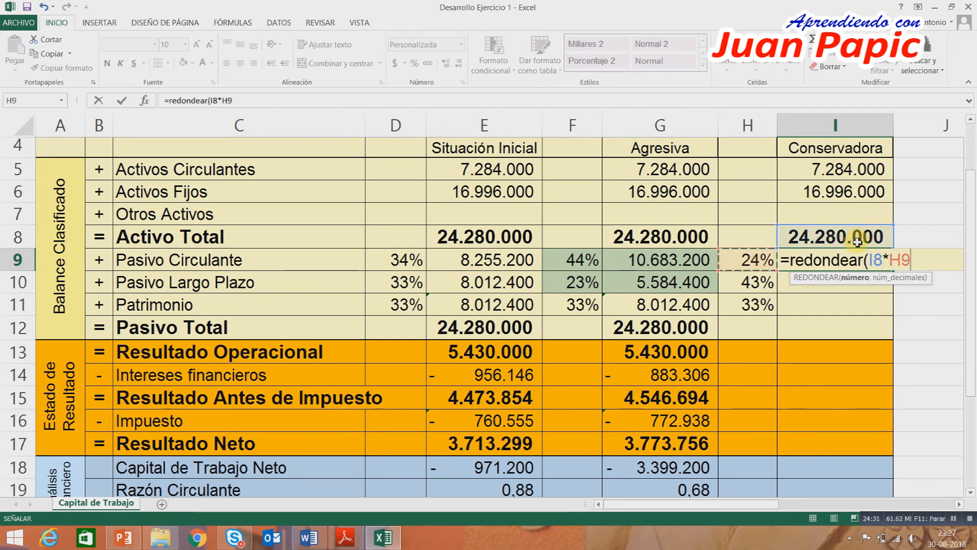
pyautogui.click(873, 261)
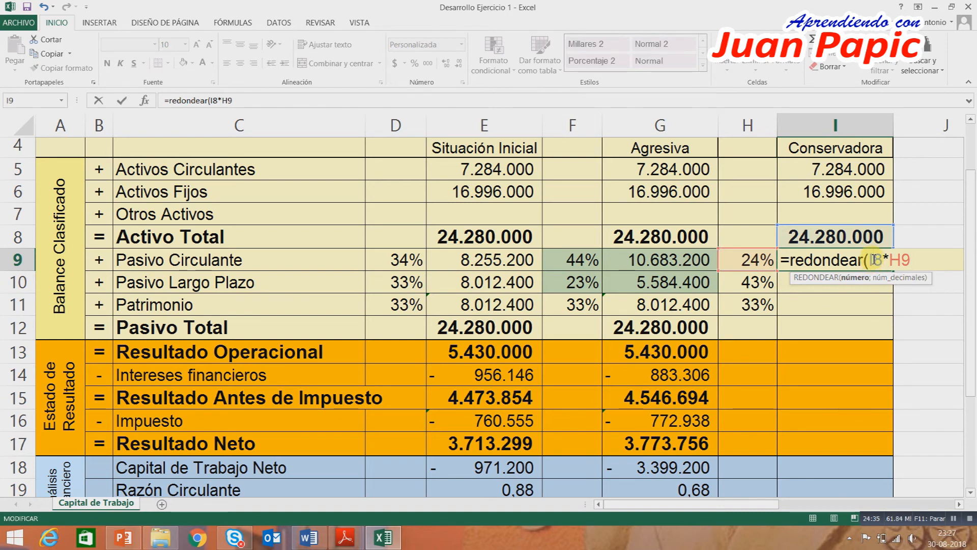
pyautogui.press('F4')
pyautogui.click(938, 260)
pyautogui.write(';')
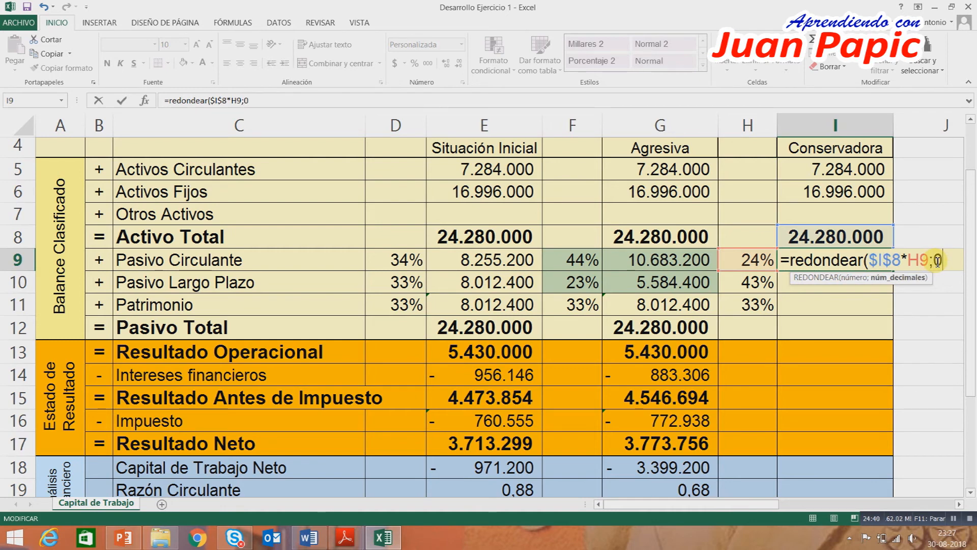
pyautogui.write('0')
pyautogui.press('Return')
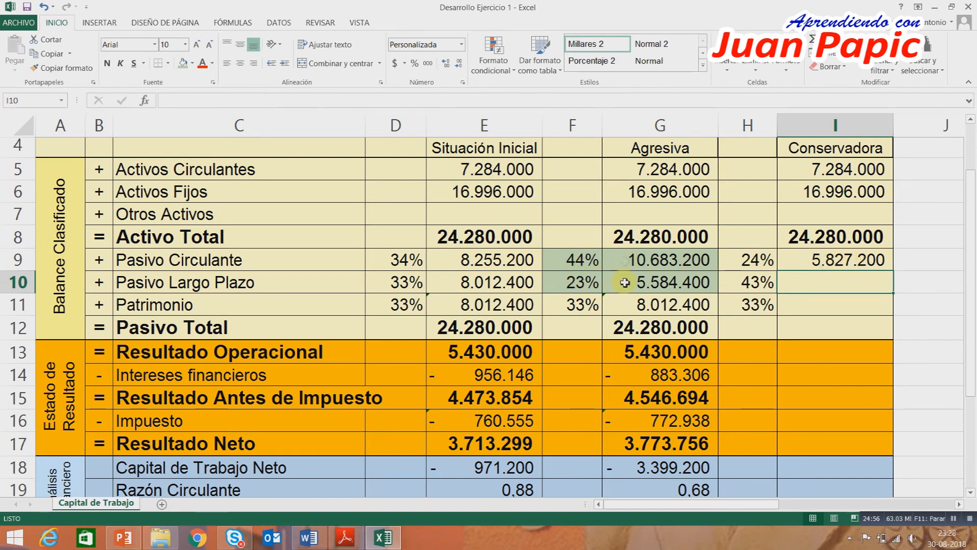
# Fill the I9 formula down through I11 and sum the three amounts as Pasivo Total in I12.
pyautogui.click(842, 260)
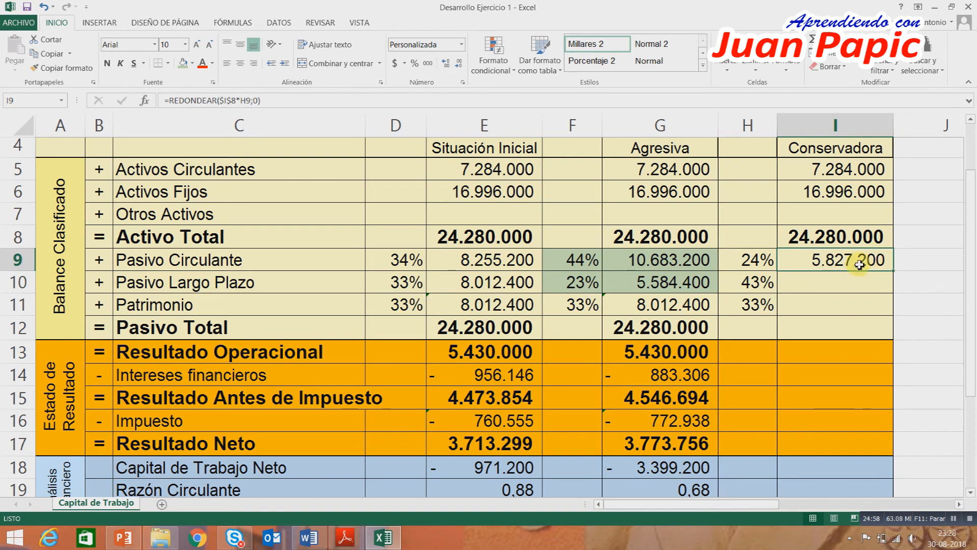
pyautogui.moveTo(895, 274); pyautogui.dragTo(888, 309)
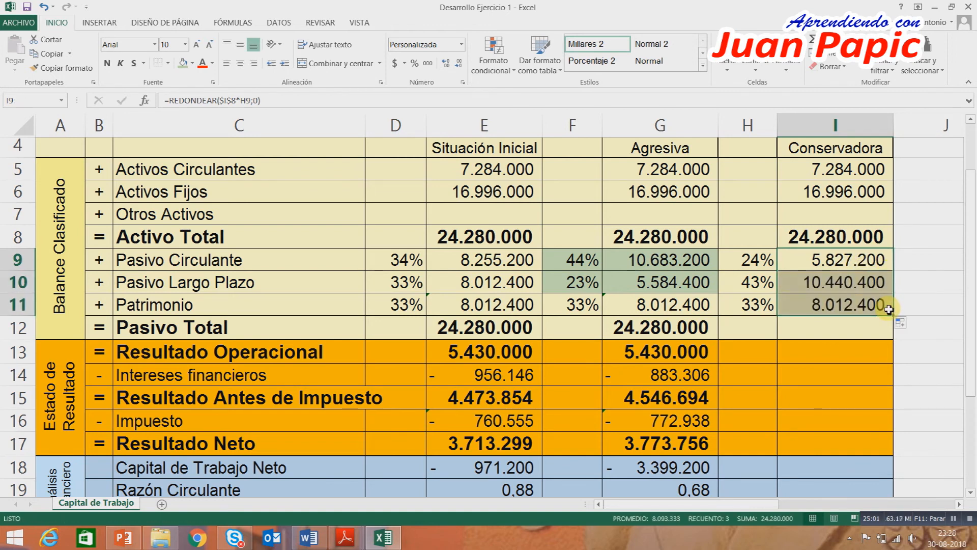
pyautogui.click(843, 321)
pyautogui.click(827, 39)
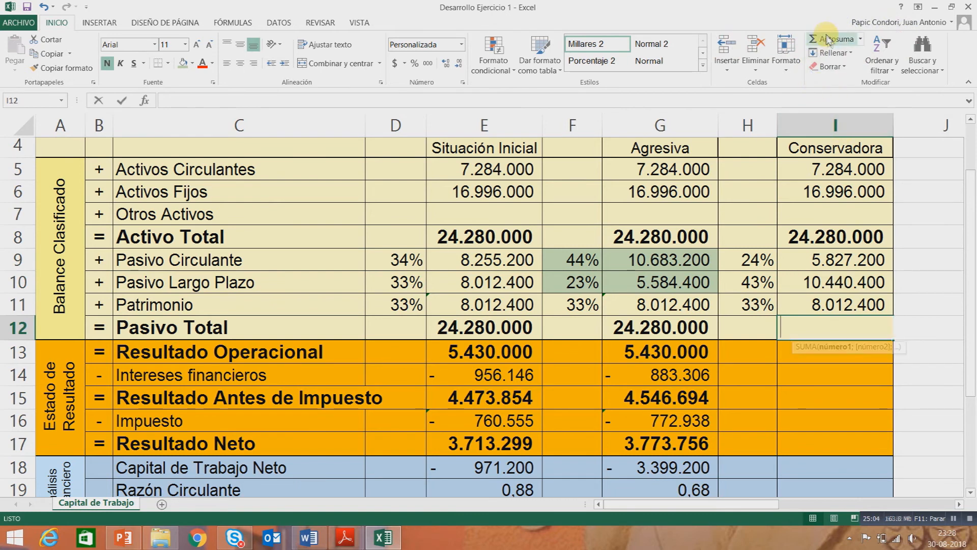
pyautogui.press('Return')
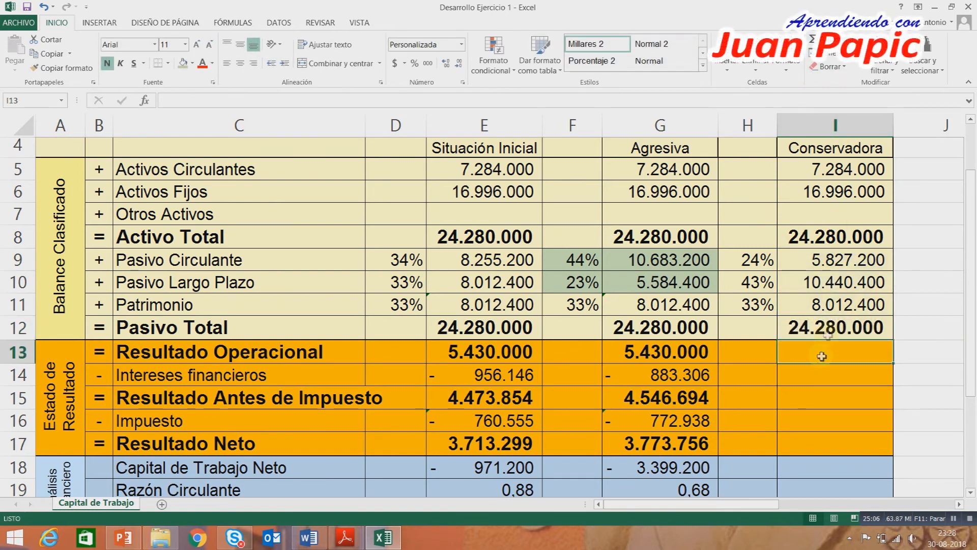
# Shade the Conservadora percentages and amounts in H9:I10 with a light orange theme fill.
pyautogui.moveTo(755, 260); pyautogui.dragTo(795, 278)
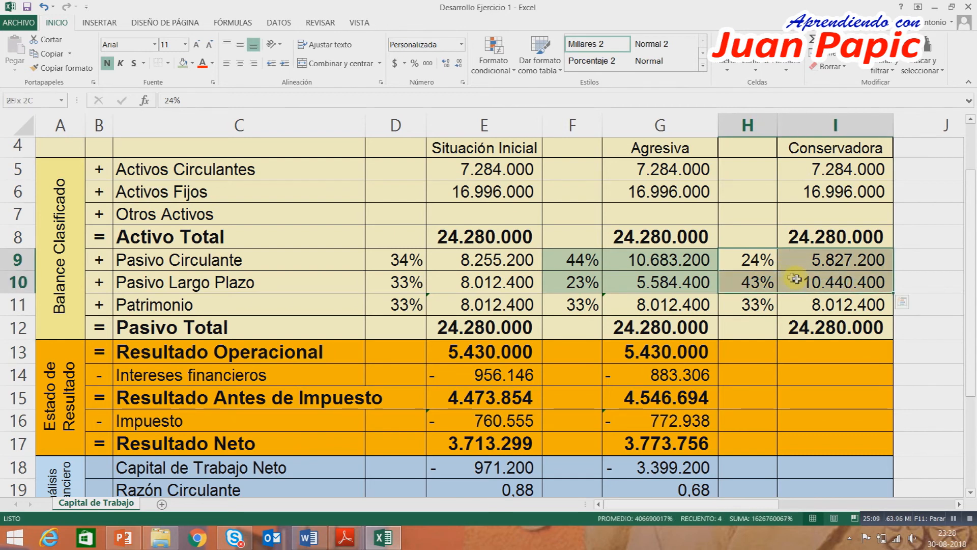
pyautogui.click(193, 63)
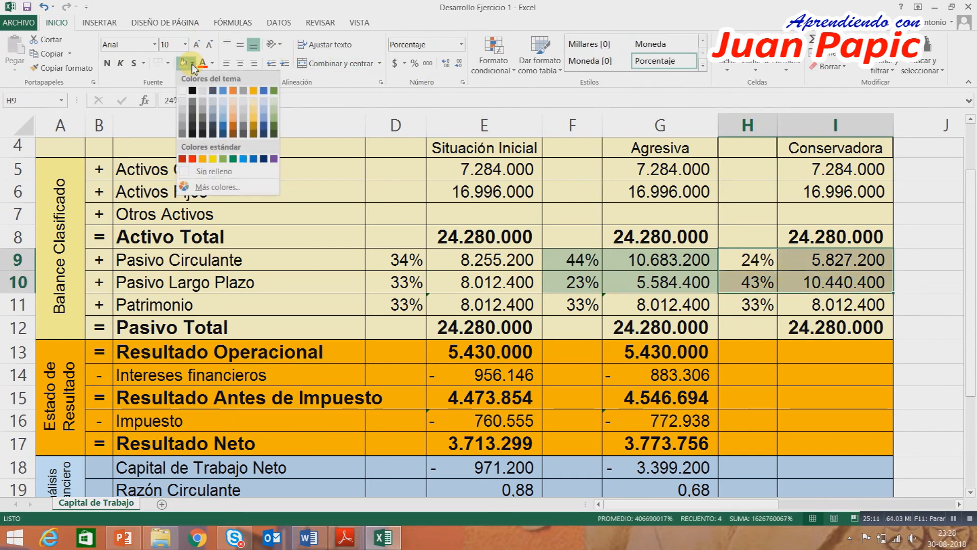
pyautogui.click(233, 110)
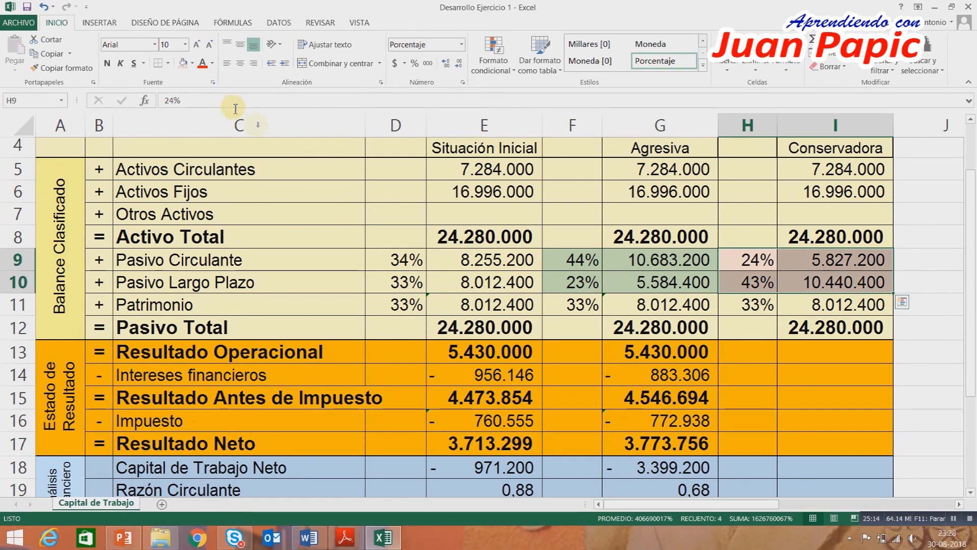
pyautogui.click(787, 282)
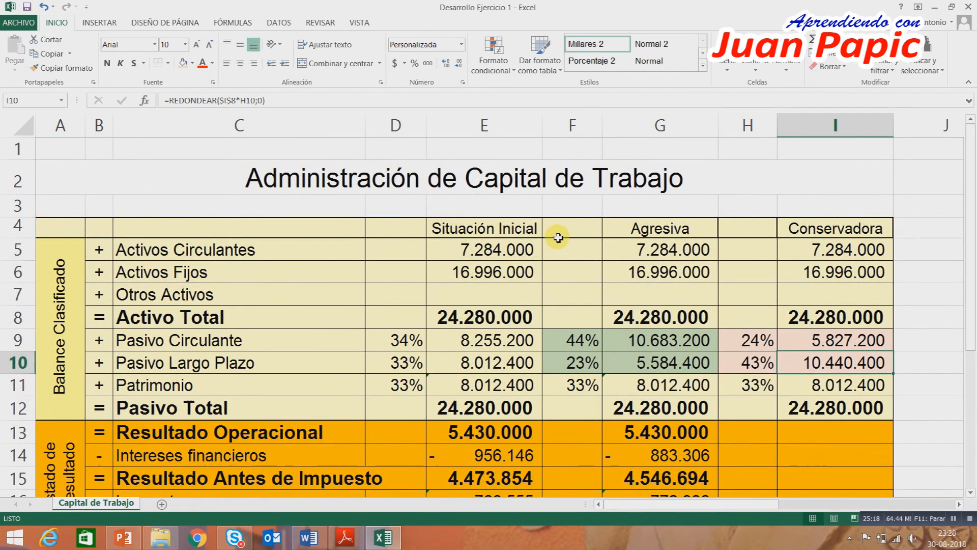
# Link the Conservadora Resultado Operacional in I13 to the Agresiva column with =G13.
pyautogui.scroll(-2, 559, 236)
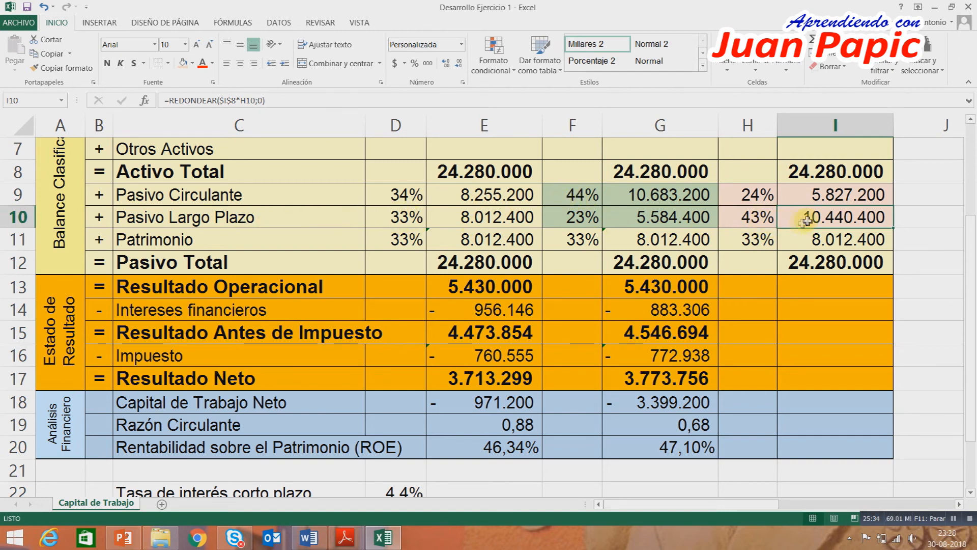
pyautogui.click(839, 290)
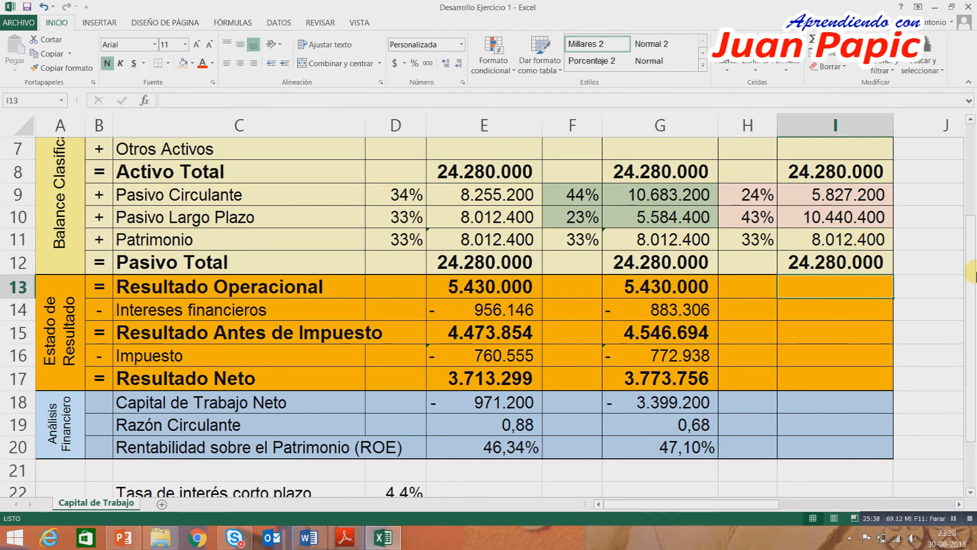
pyautogui.write('=')
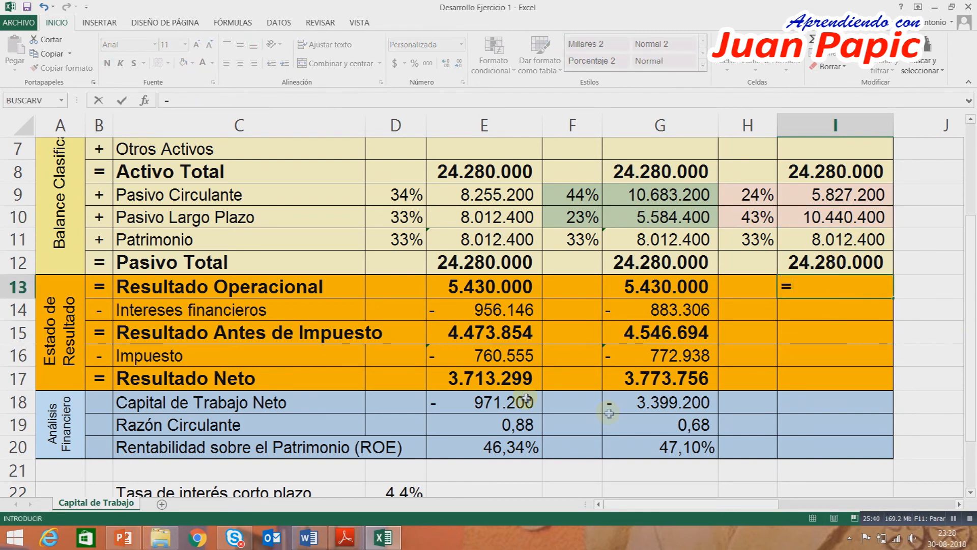
pyautogui.click(615, 296)
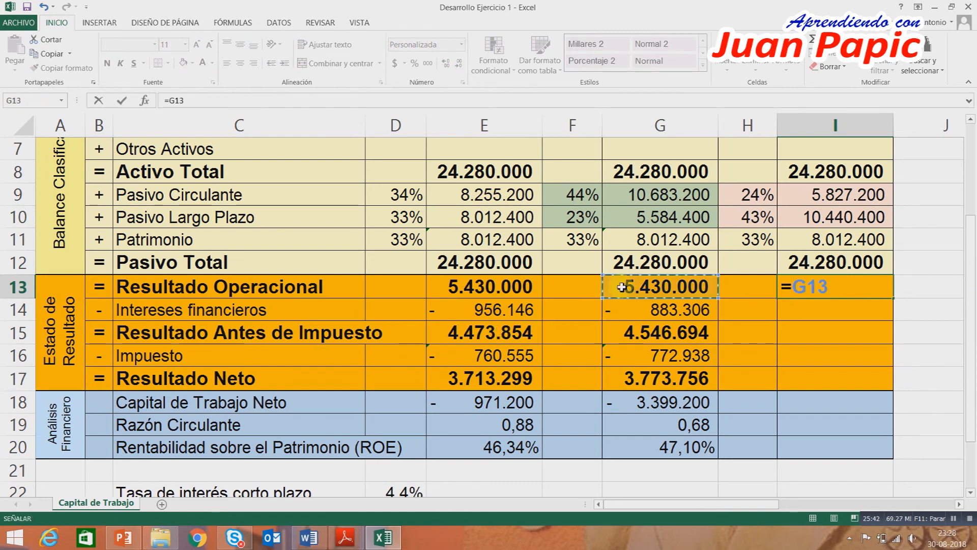
pyautogui.press('Return')
# Copy the initial situation's formulas from E14:E20 into the Conservadora column starting at I14.
pyautogui.scroll(-1, 617, 384)
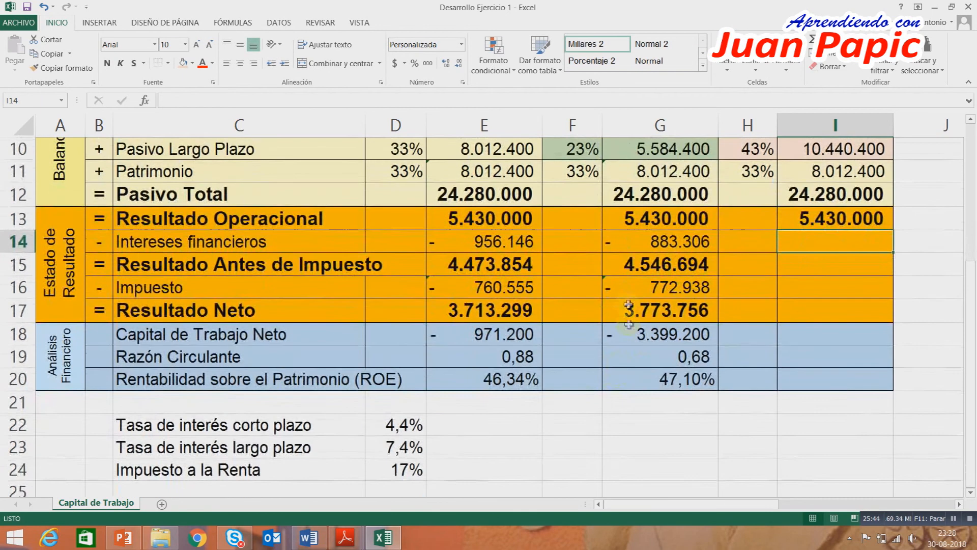
pyautogui.click(506, 244)
pyautogui.moveTo(507, 244); pyautogui.dragTo(510, 377)
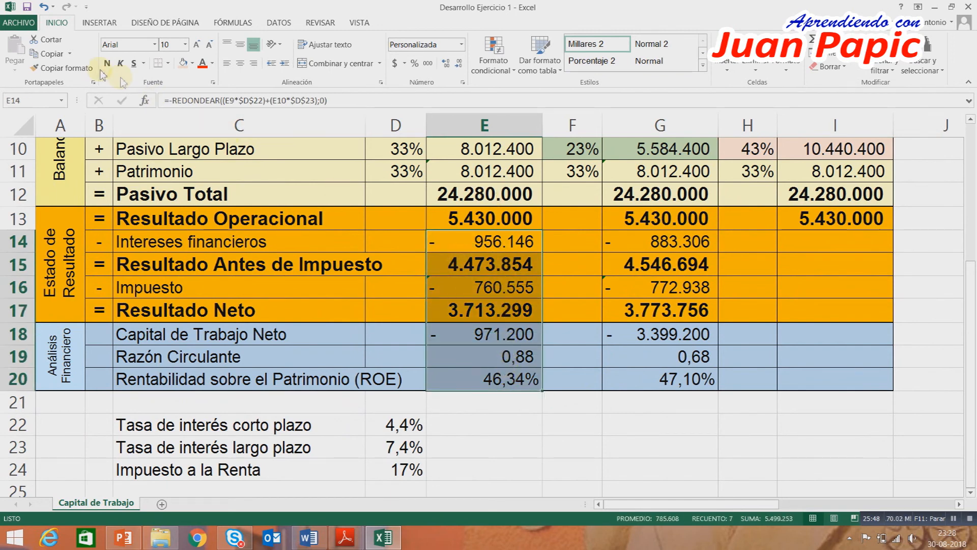
pyautogui.click(50, 53)
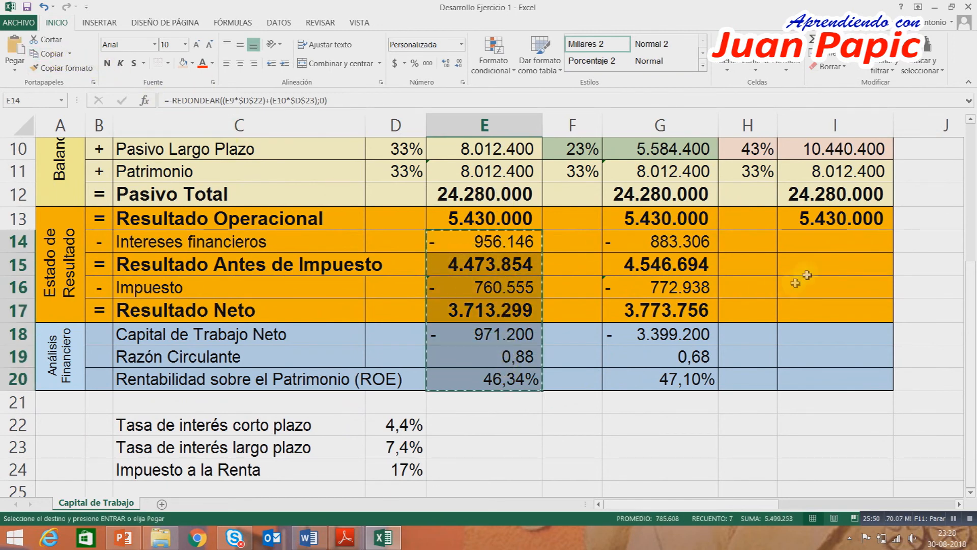
pyautogui.click(815, 242)
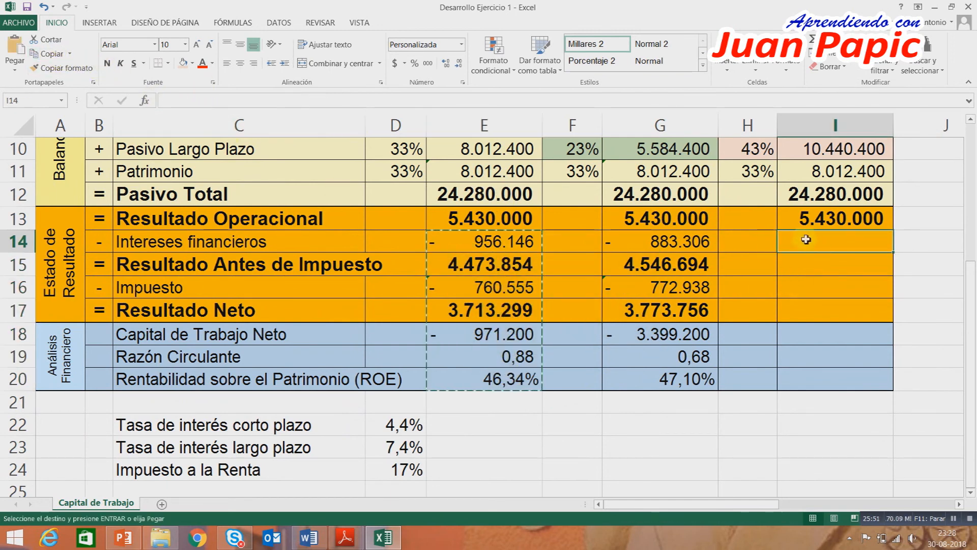
pyautogui.click(14, 49)
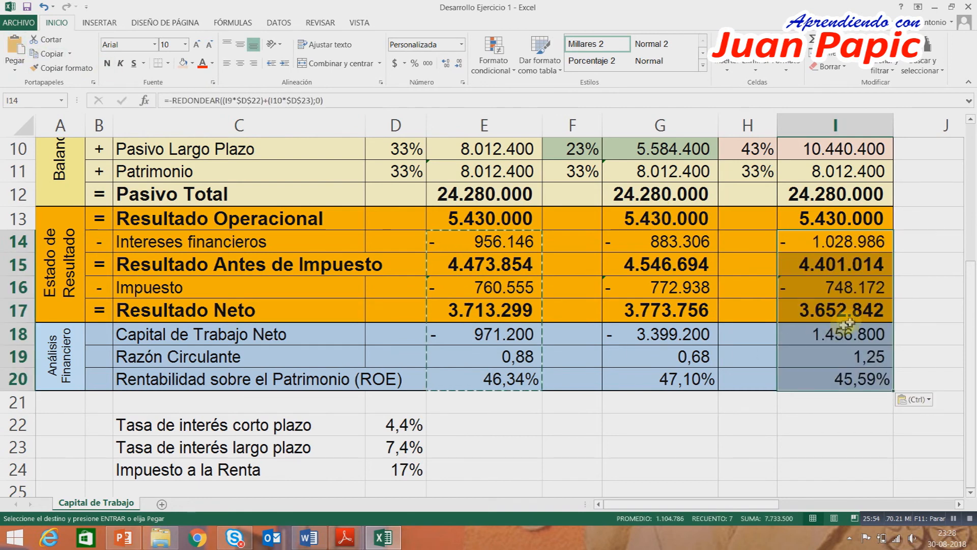
pyautogui.click(915, 316)
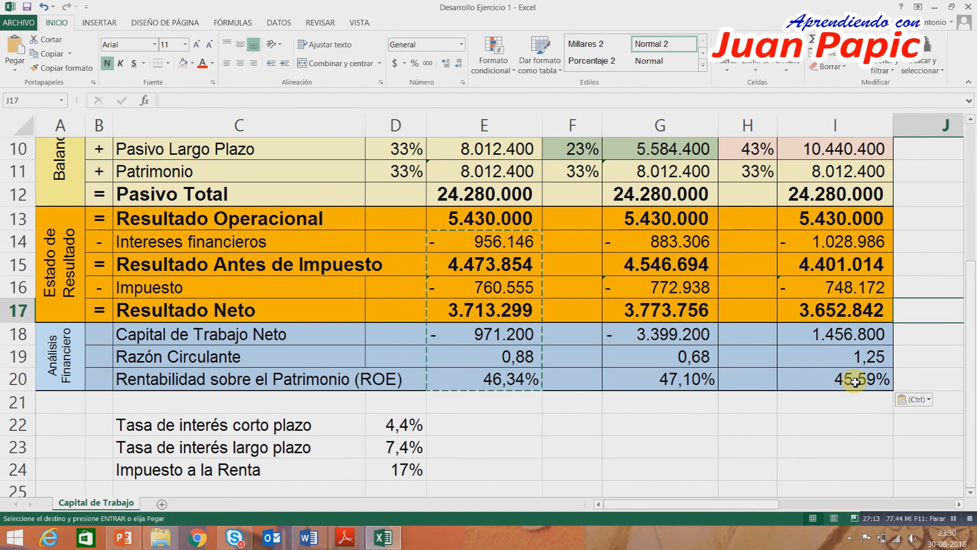
# Compare Capital de Trabajo Neto, Razón Circulante and ROE across the Situación Inicial, Agresiva and Conservadora columns, checking them against the balance figures.
pyautogui.click(497, 365)
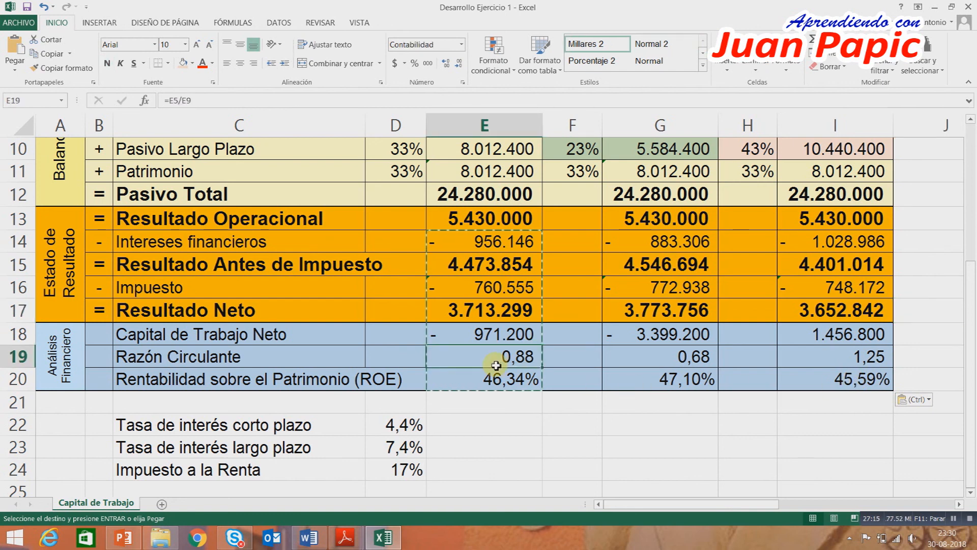
pyautogui.click(672, 340)
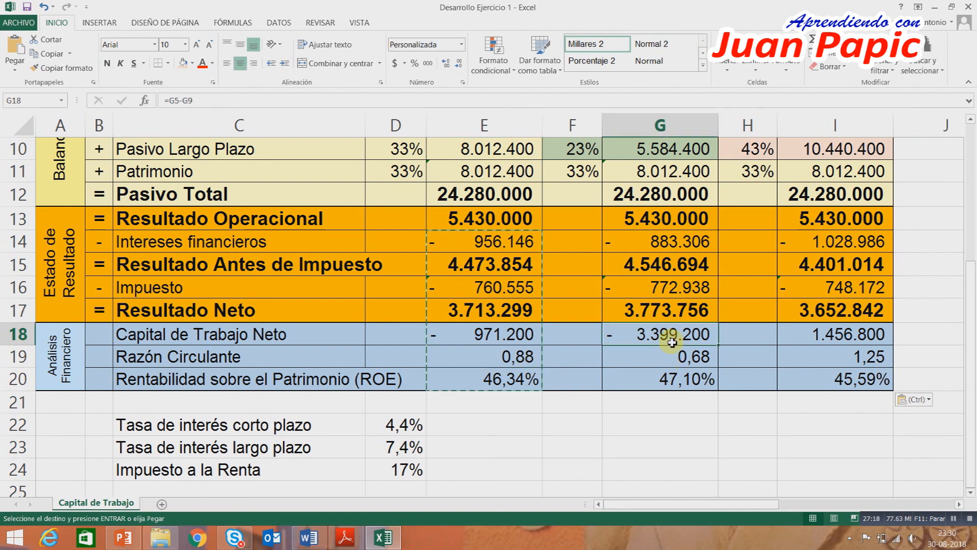
pyautogui.click(859, 336)
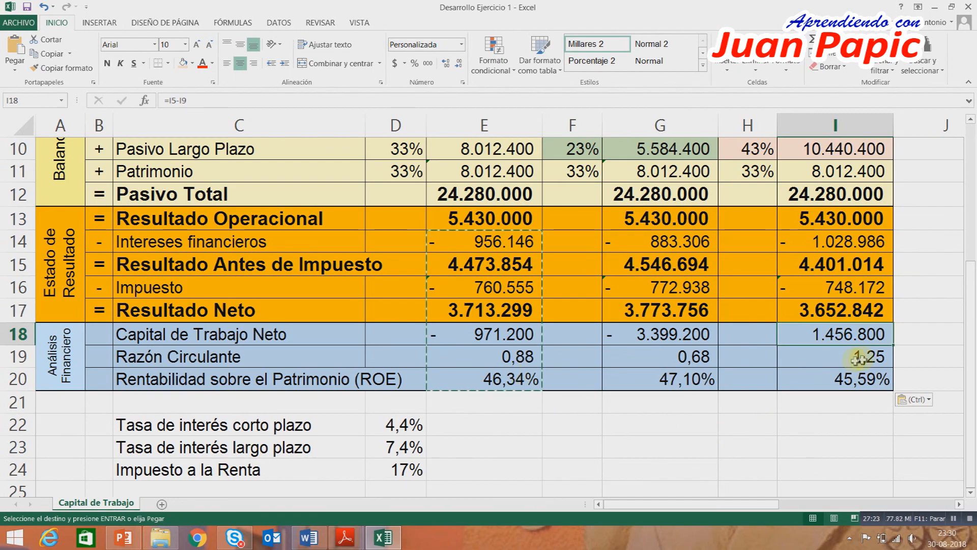
pyautogui.scroll(3, 868, 358)
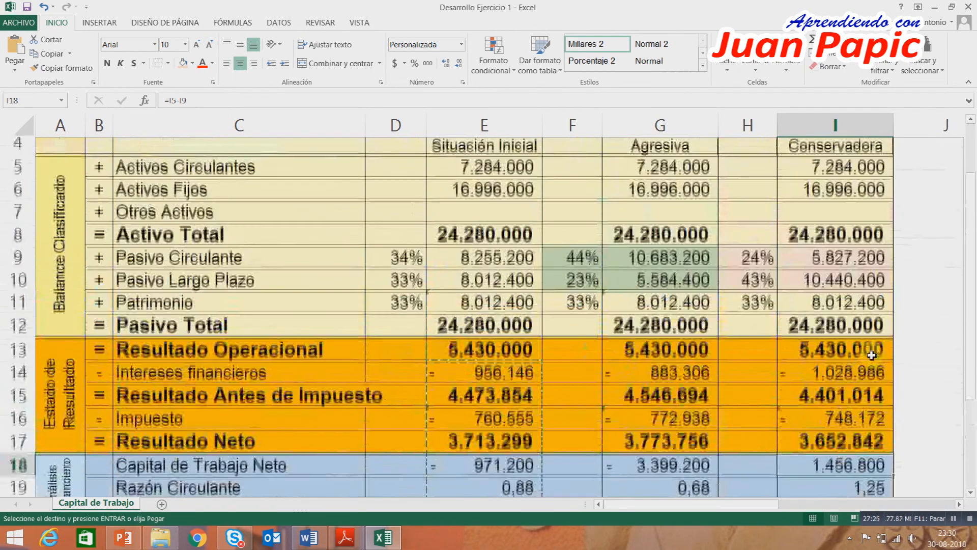
pyautogui.scroll(-2, 871, 355)
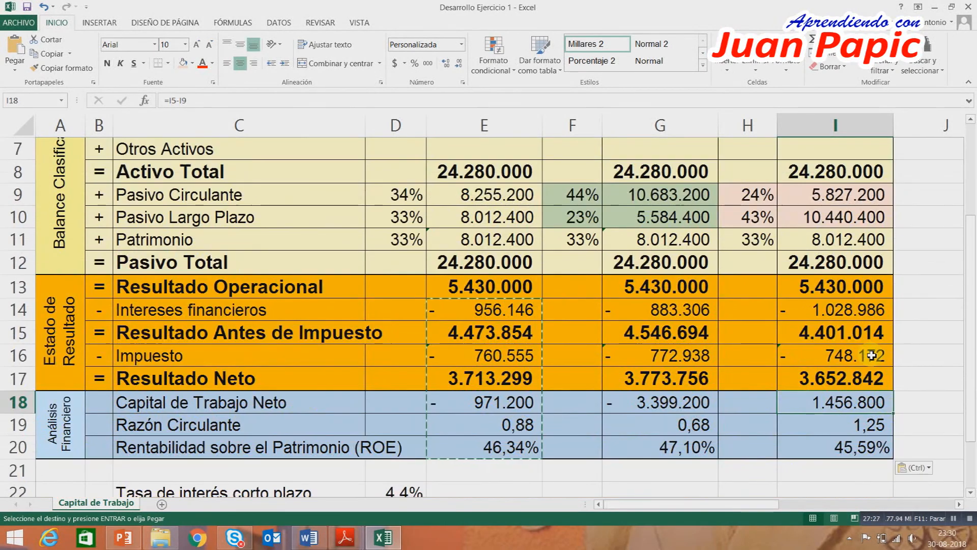
pyautogui.scroll(-1, 866, 359)
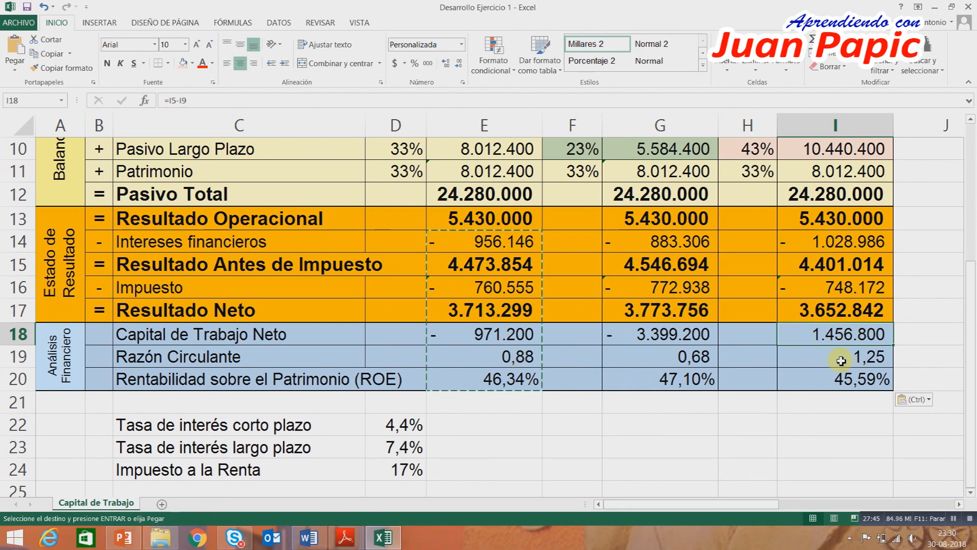
pyautogui.scroll(3, 841, 360)
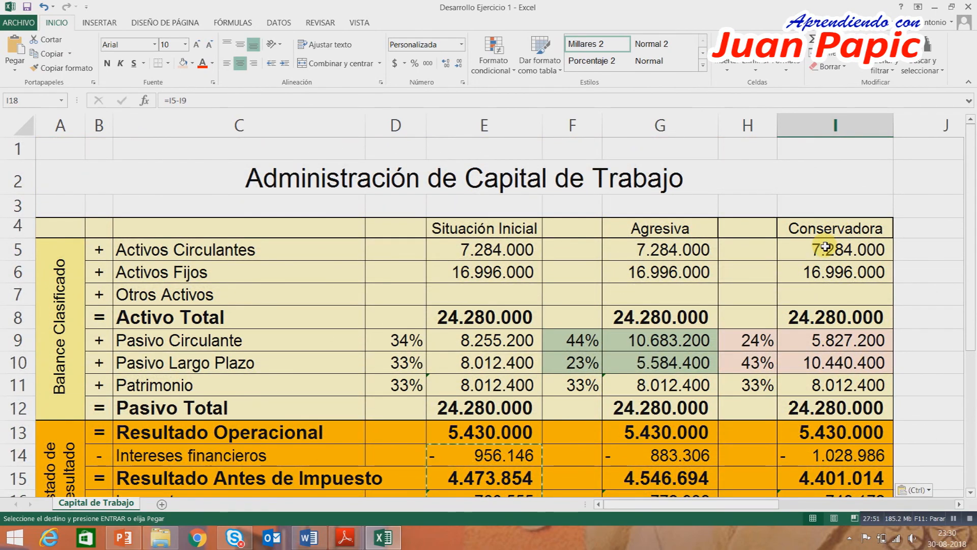
pyautogui.scroll(-2, 826, 246)
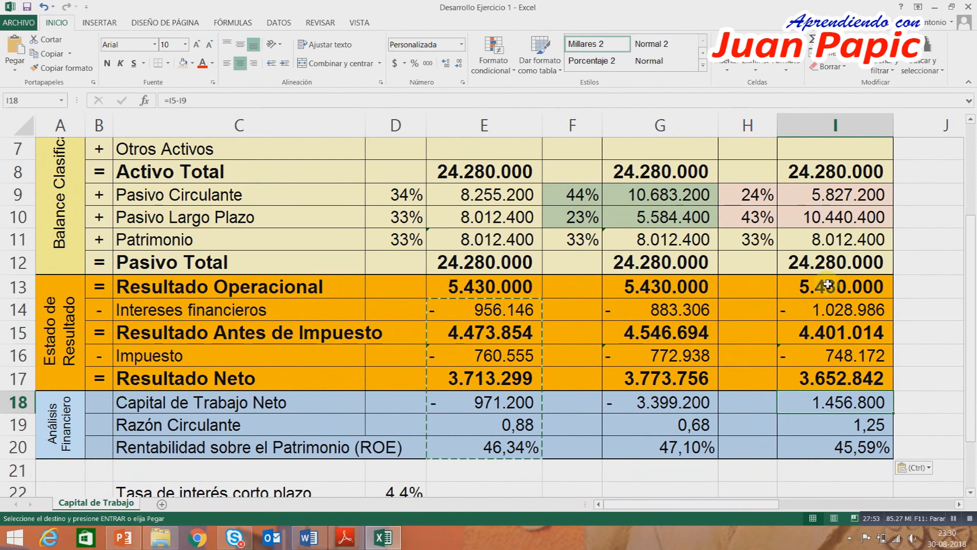